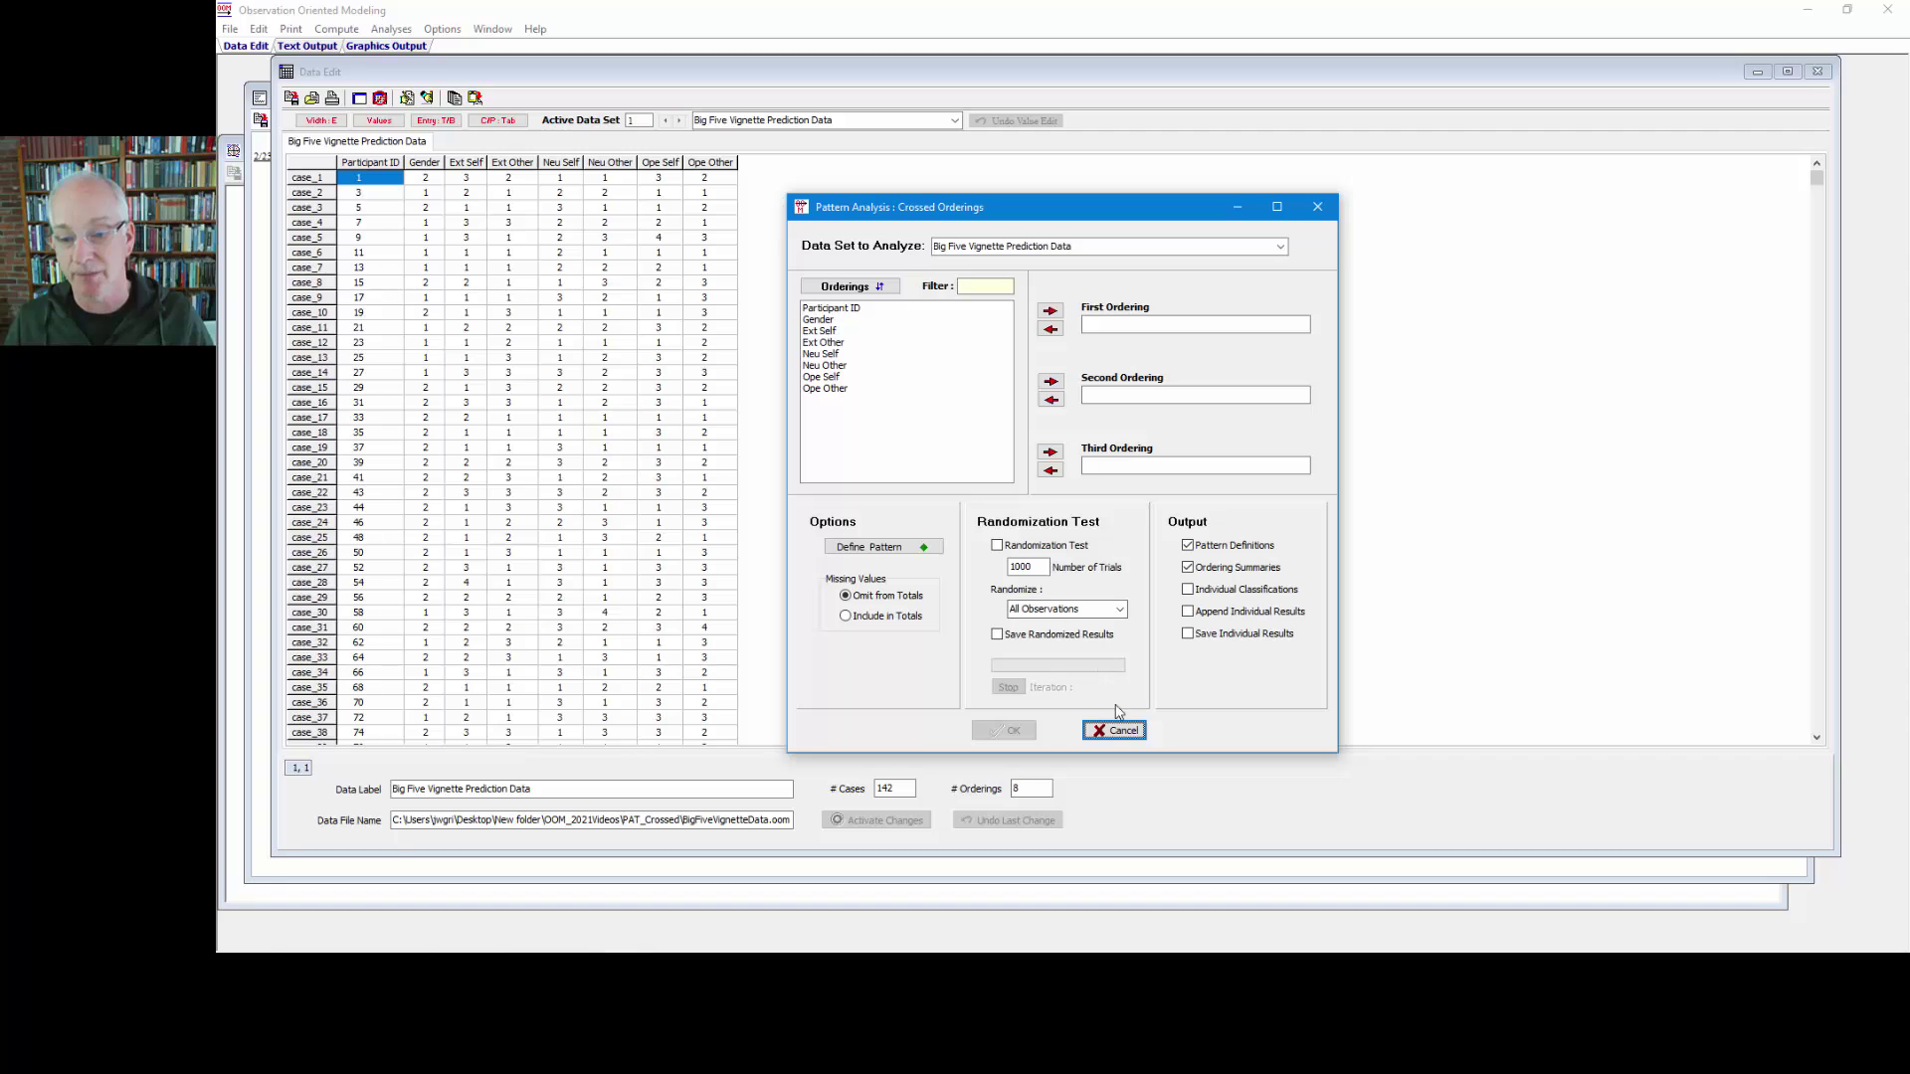
Examine the unit definitions of the Ext Self and Ext Other orderings in the data set's ordering definitions
click(1125, 733)
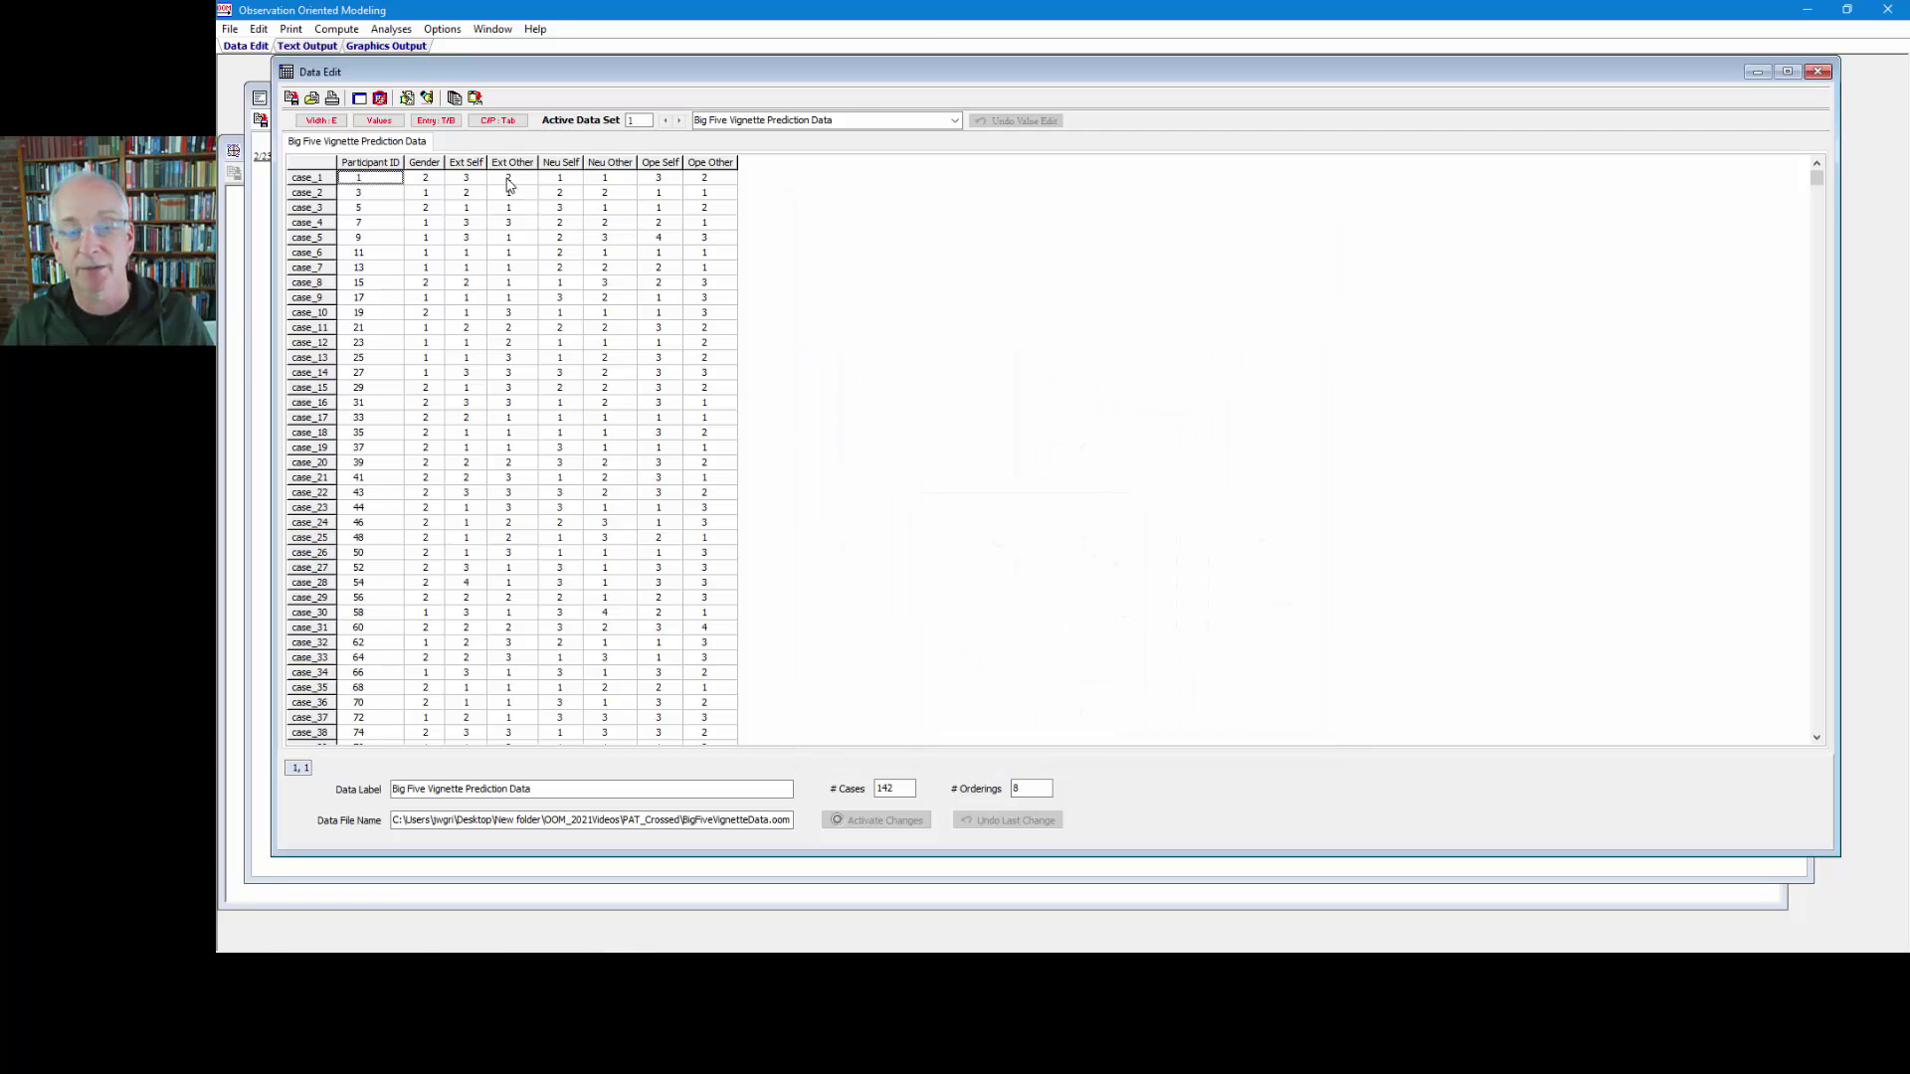
click(407, 97)
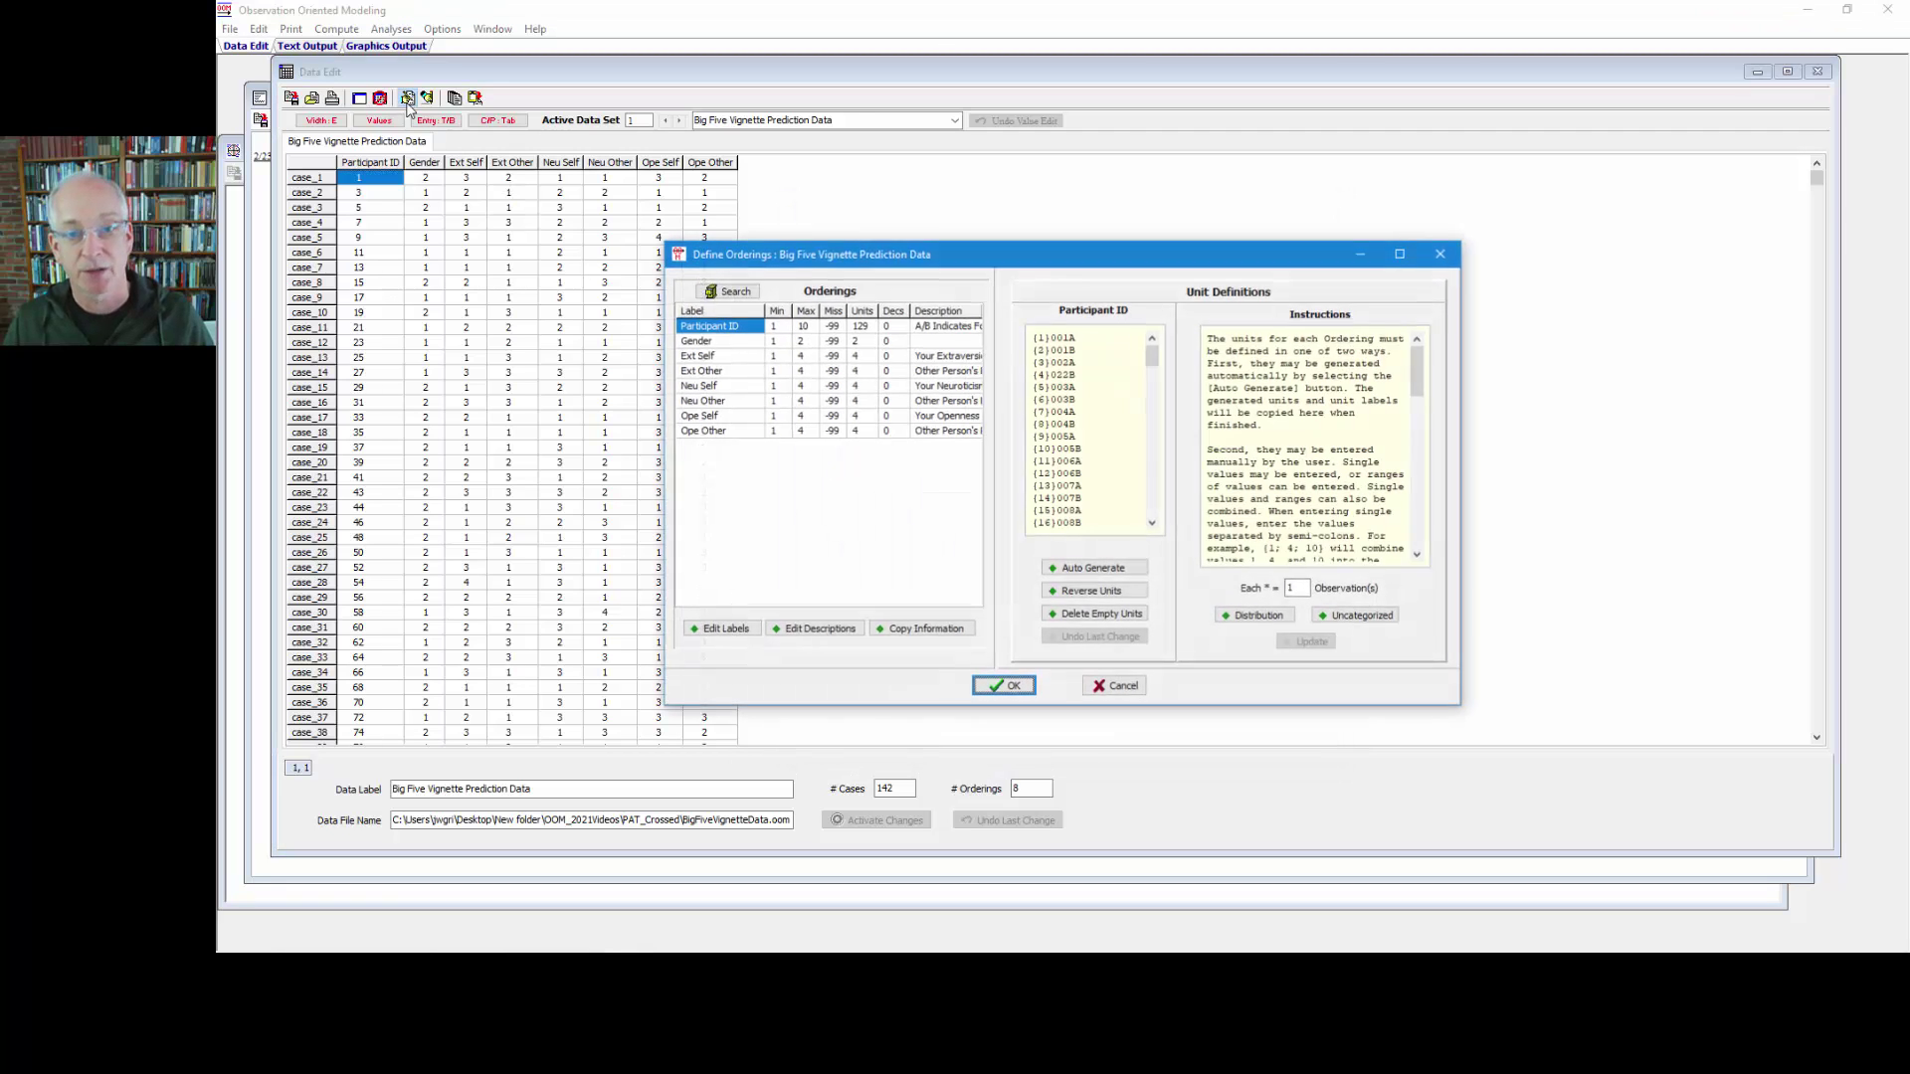
click(719, 341)
click(724, 356)
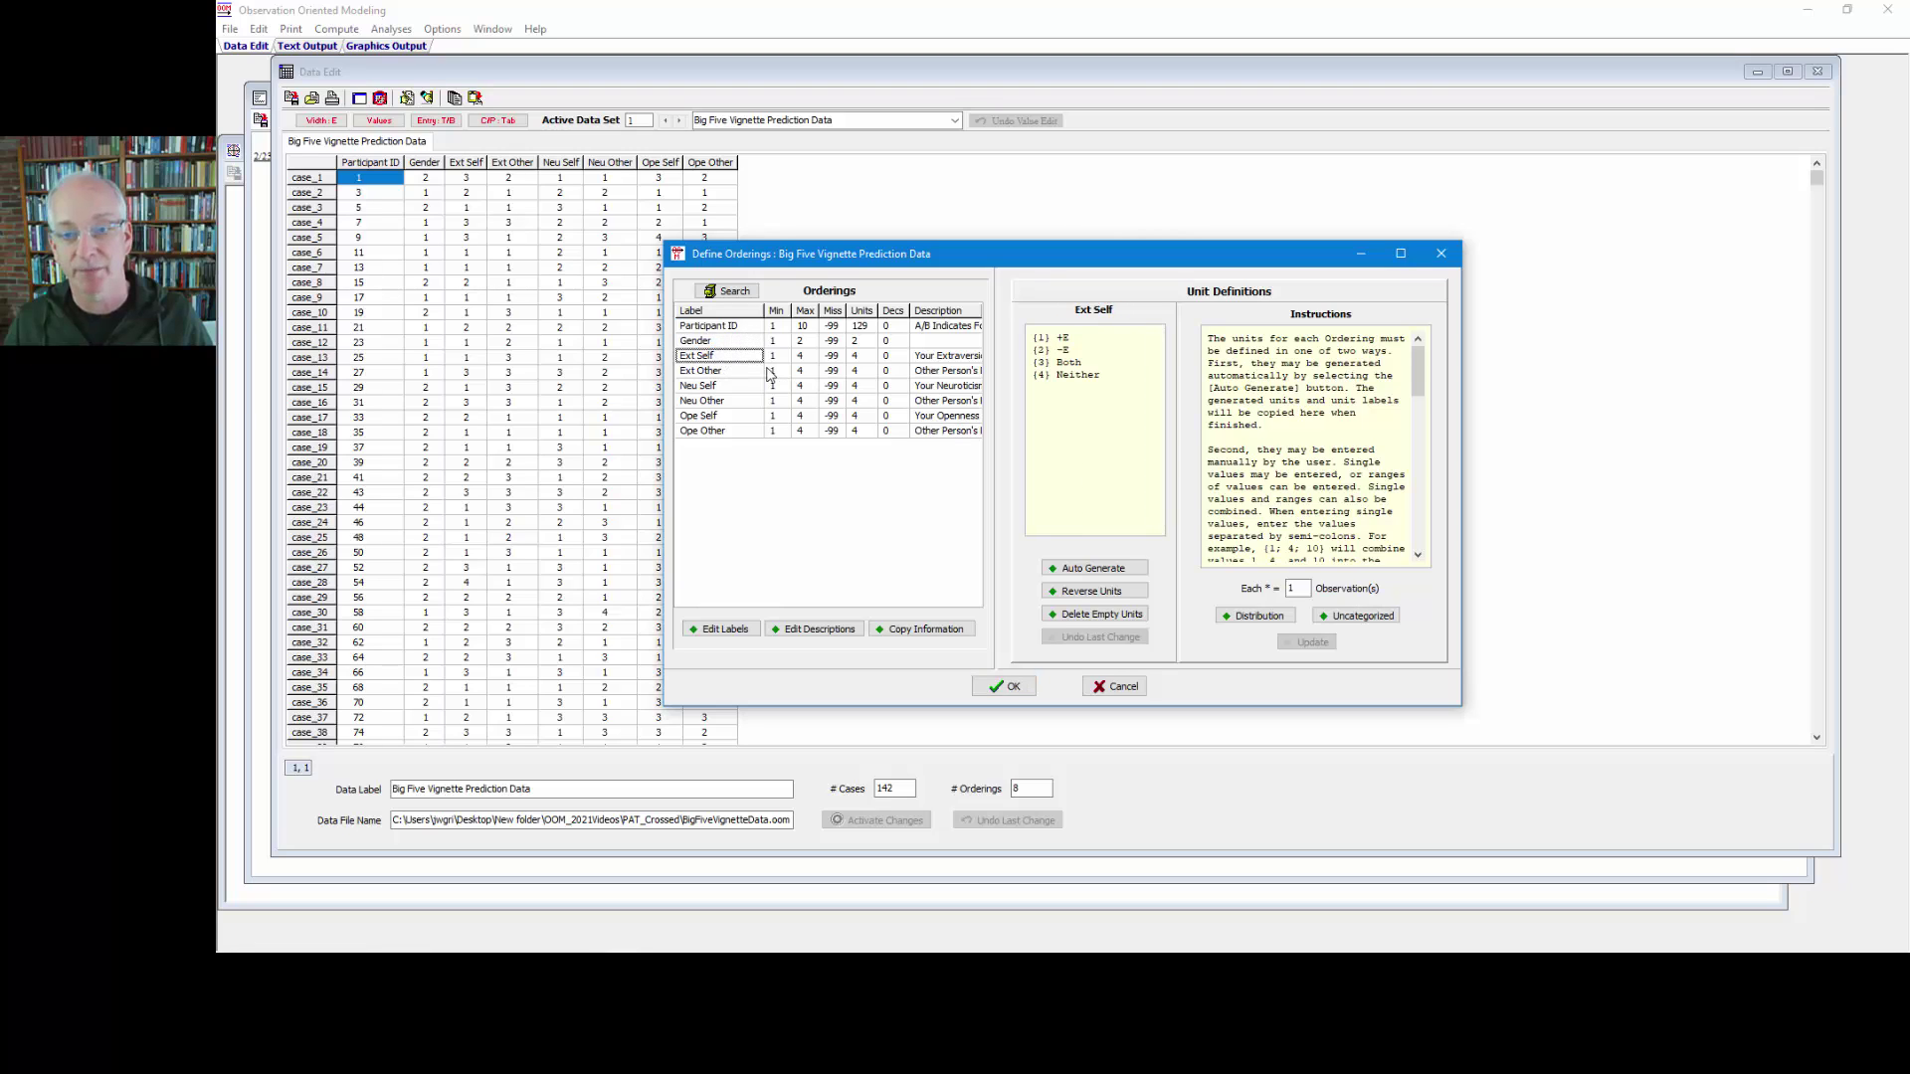
drag(1069, 339, 1060, 370)
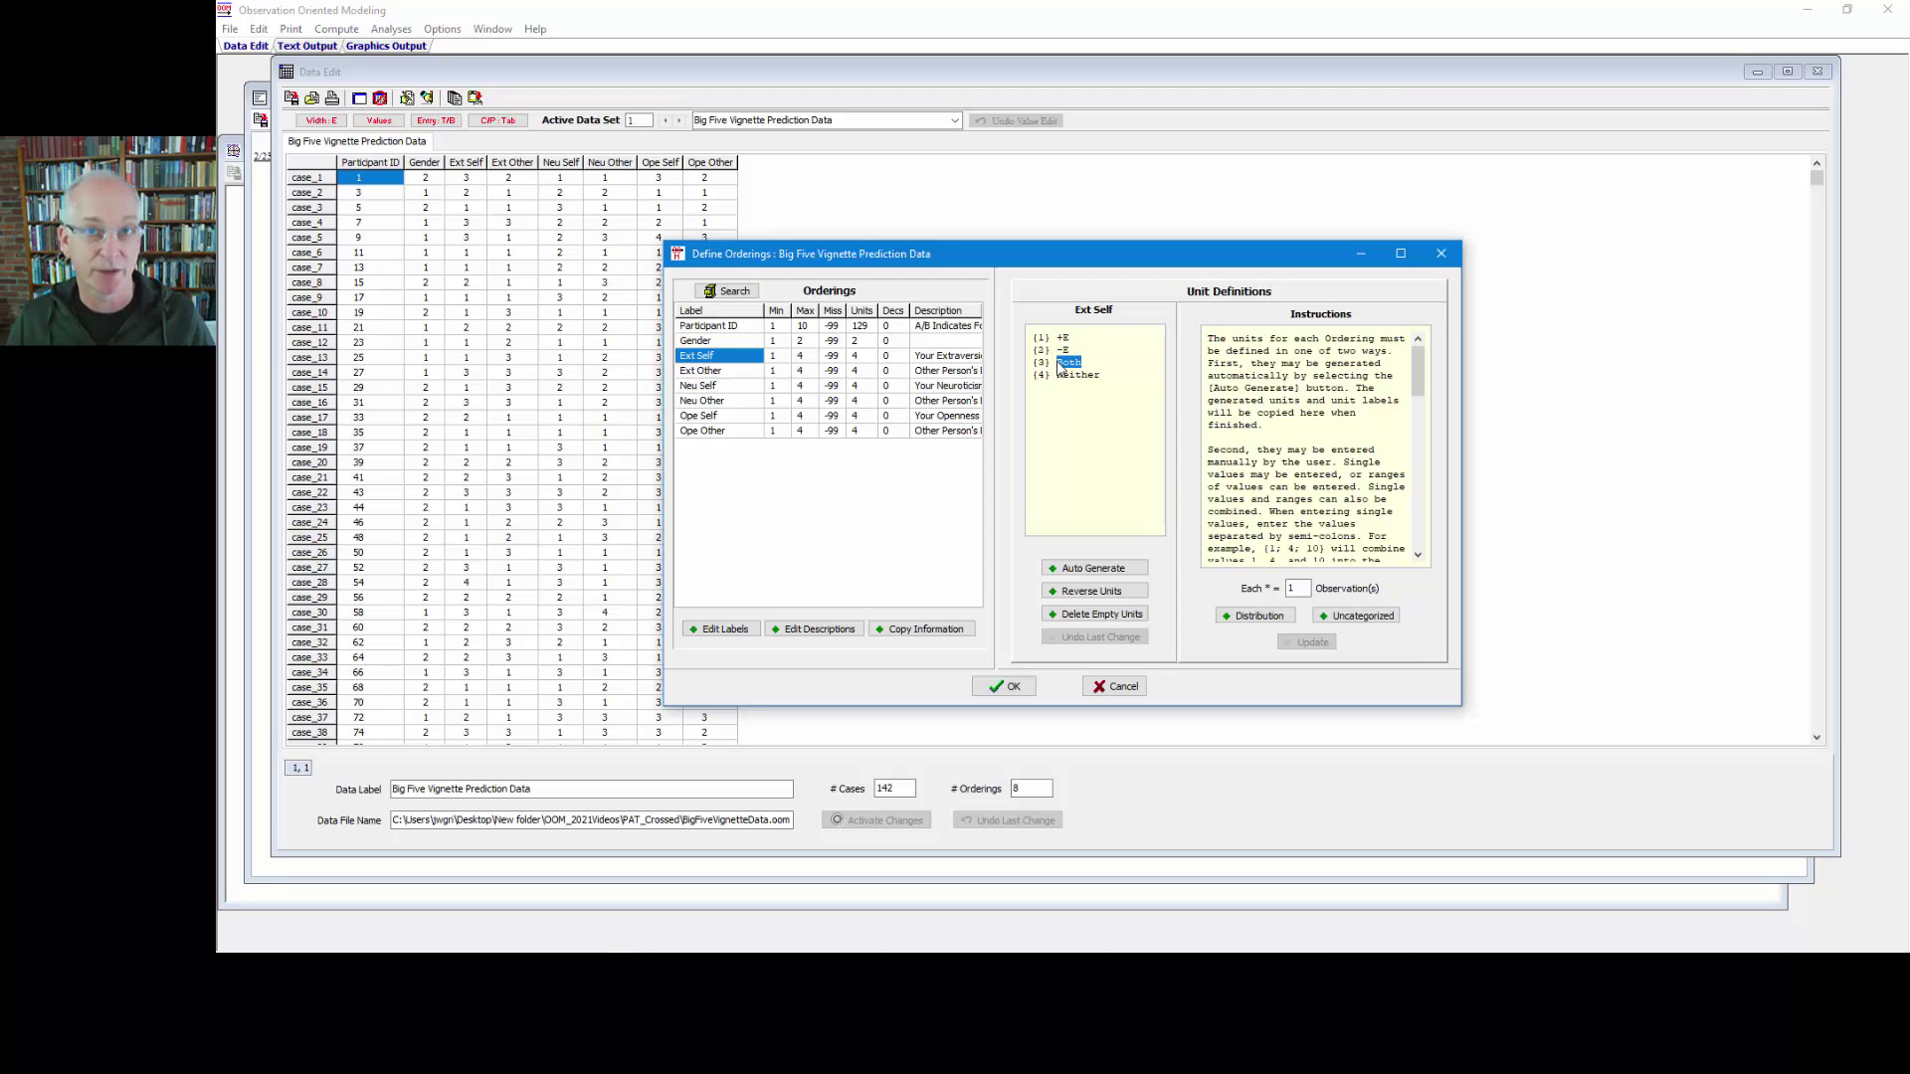
drag(1108, 378, 1054, 381)
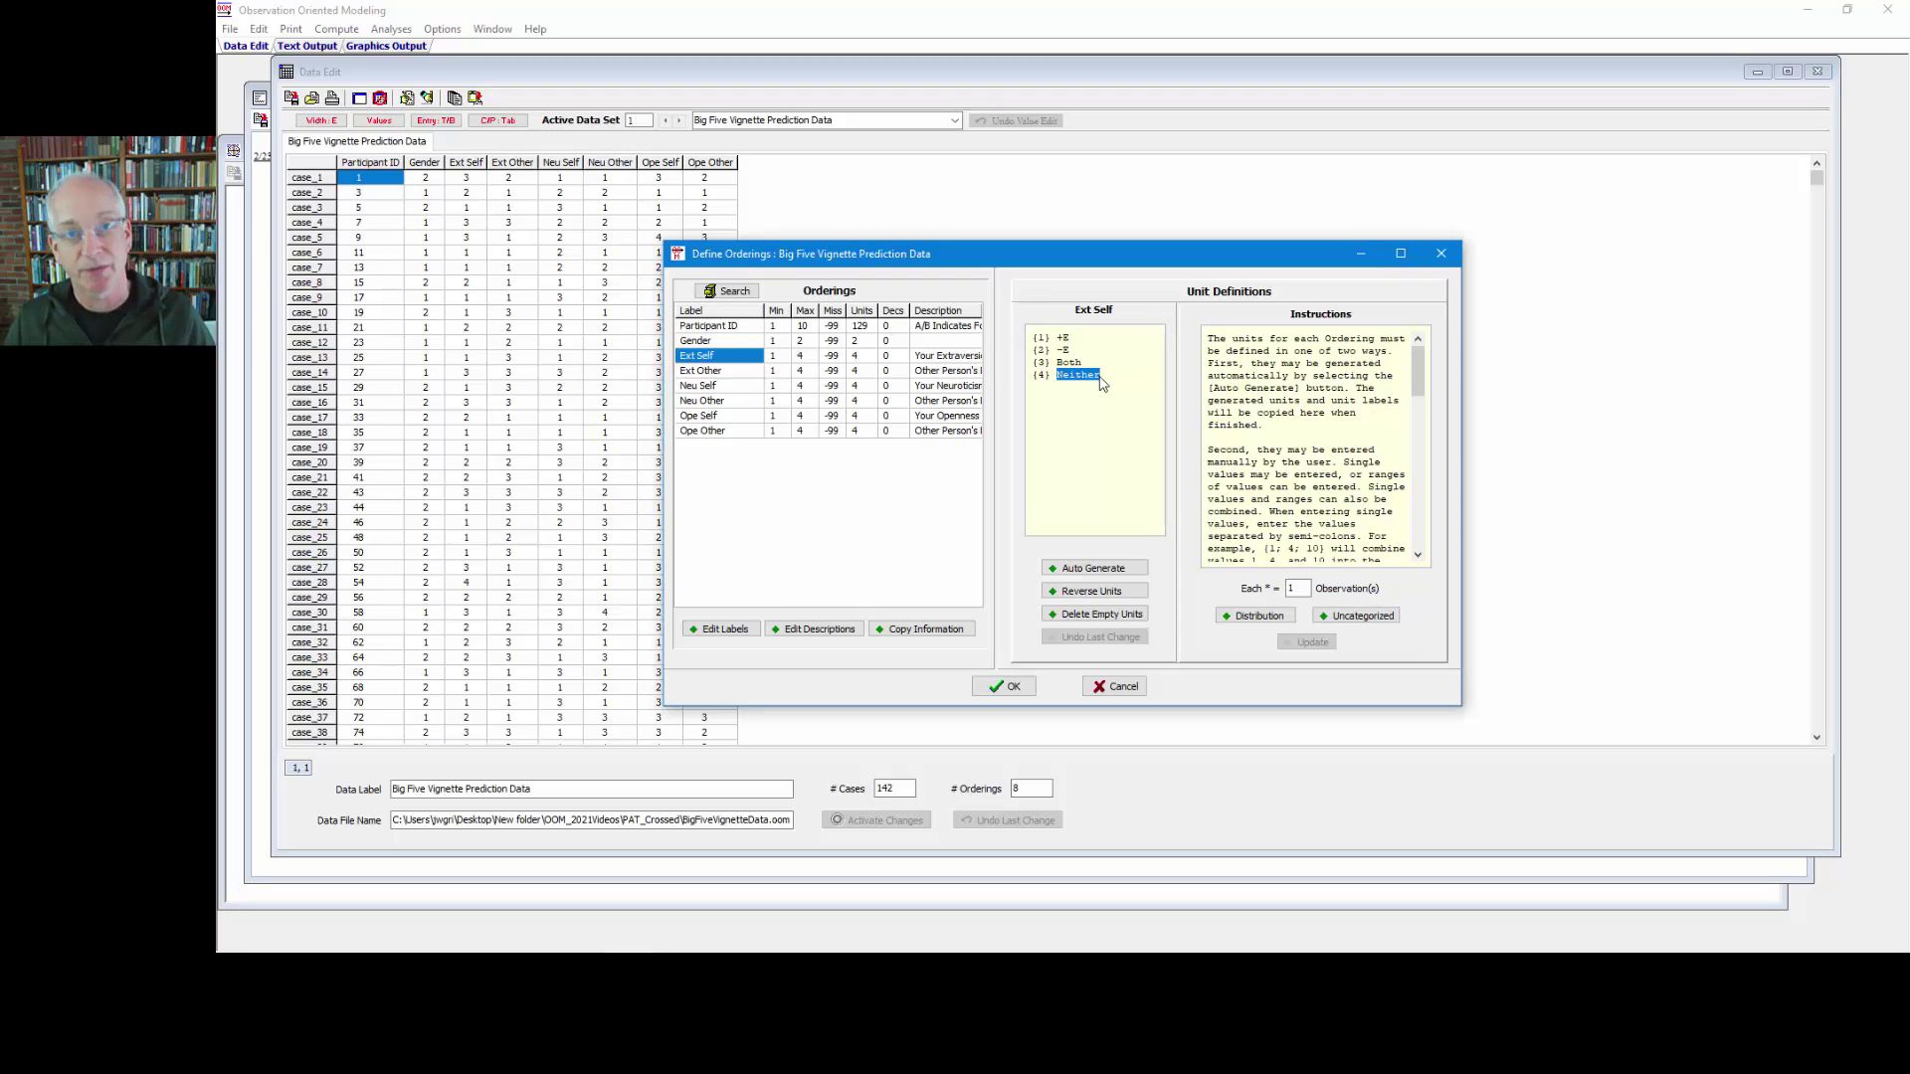
click(723, 372)
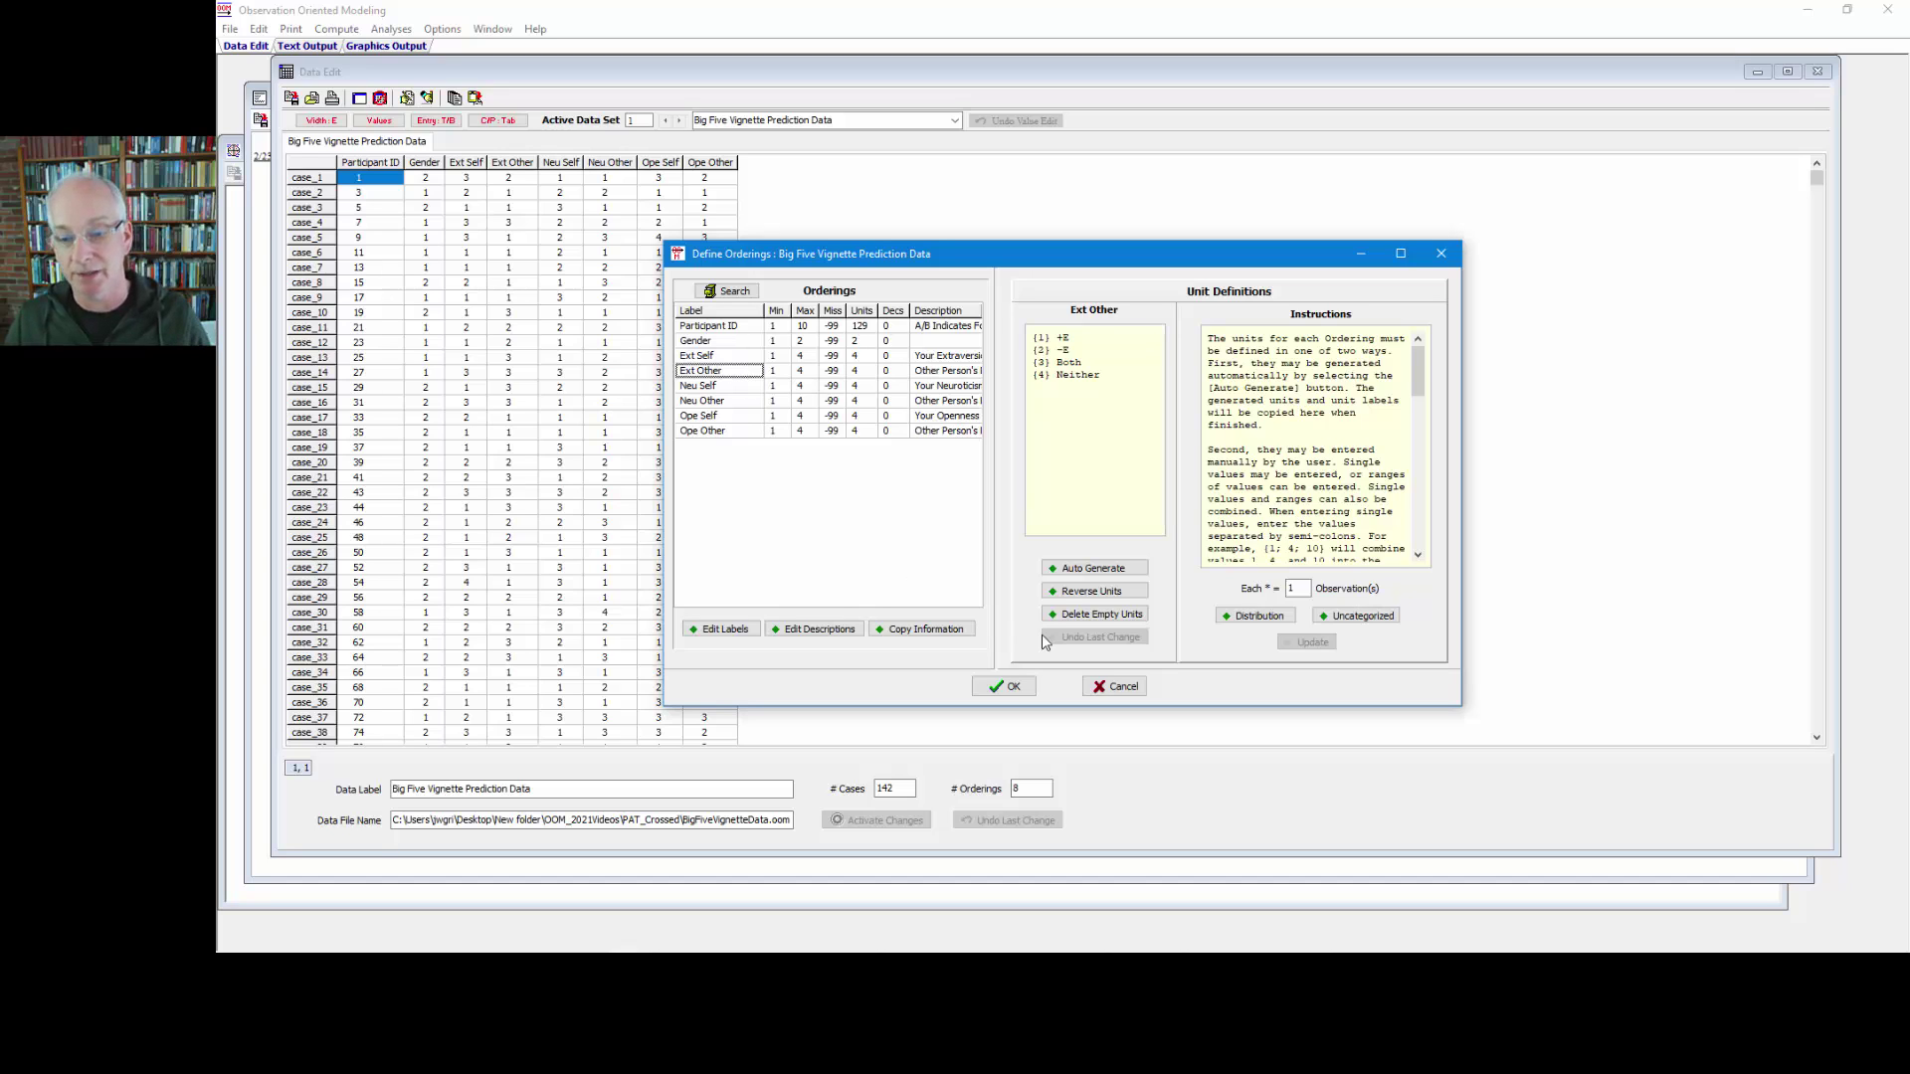
click(1114, 687)
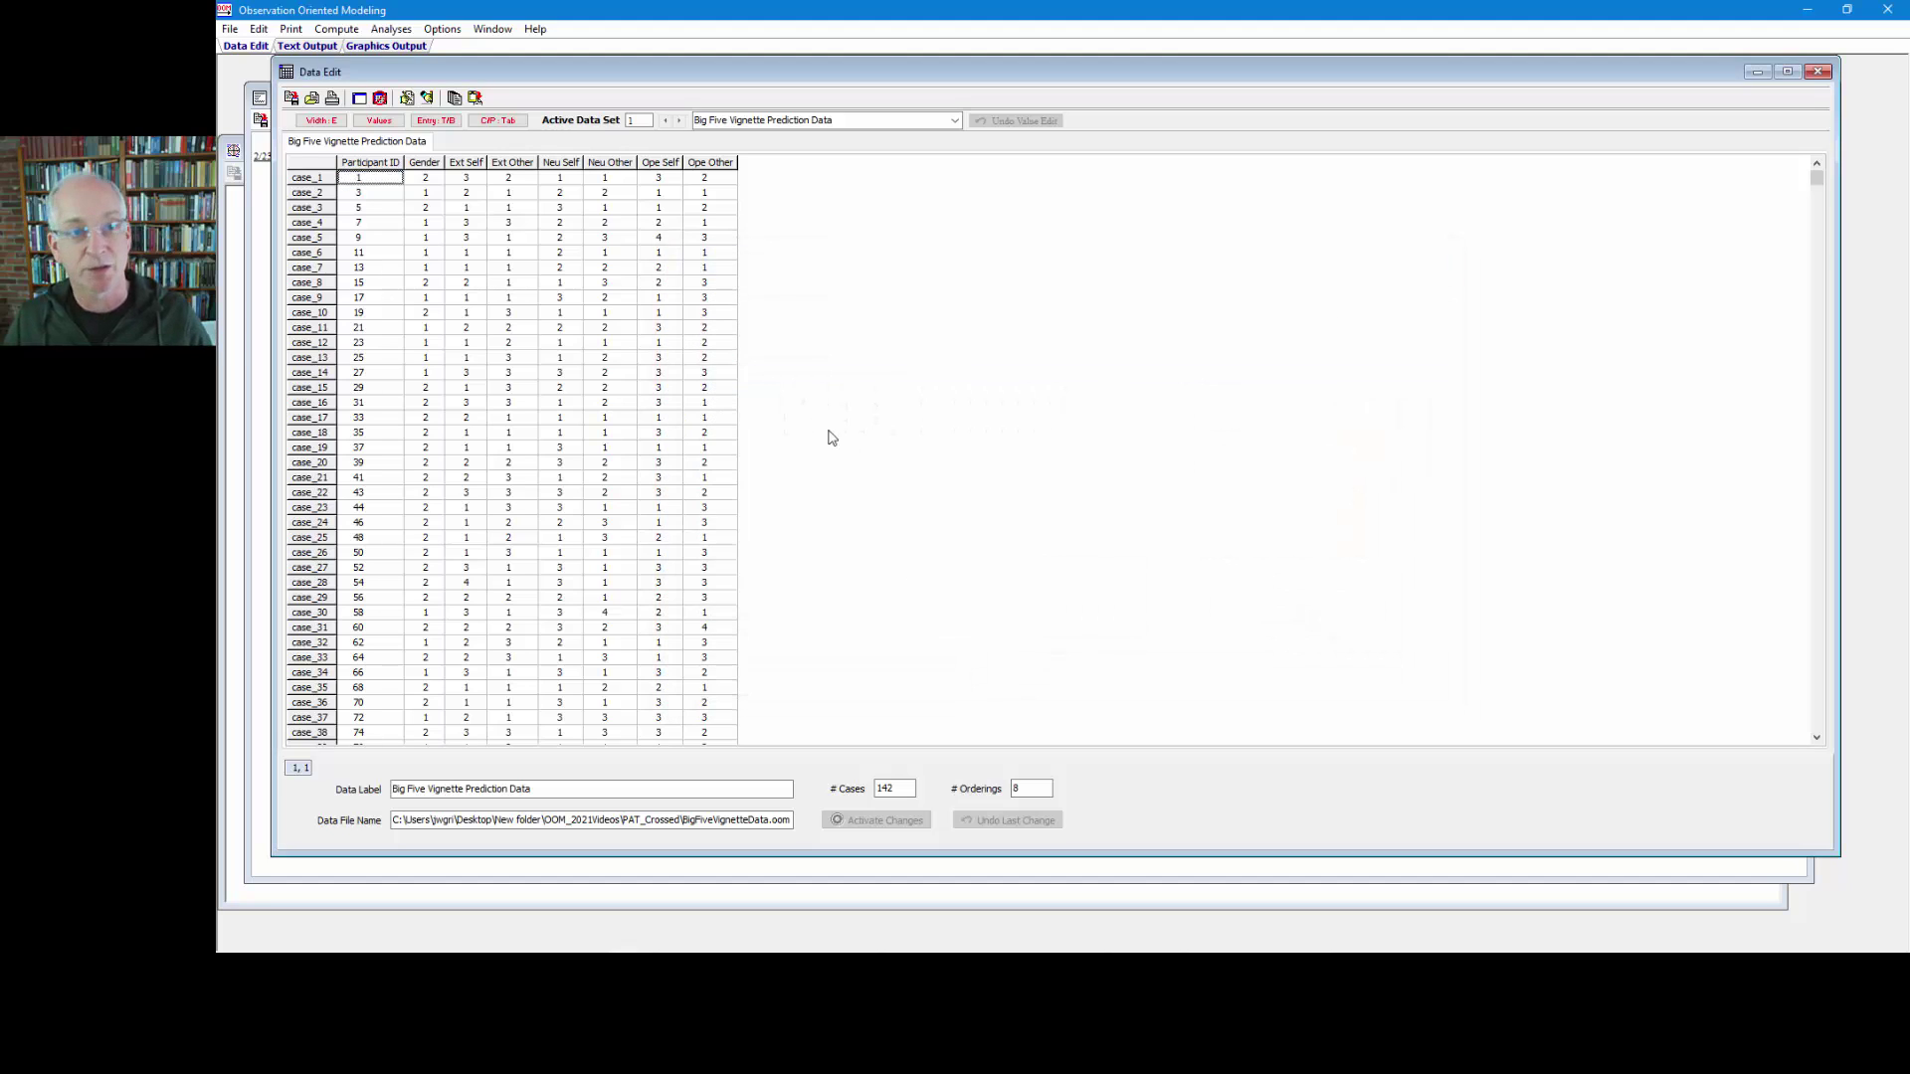
Set up a Crossed Orderings pattern analysis with Ext Self as first ordering and Ext Other as second ordering
click(390, 28)
mouse_move(497, 166)
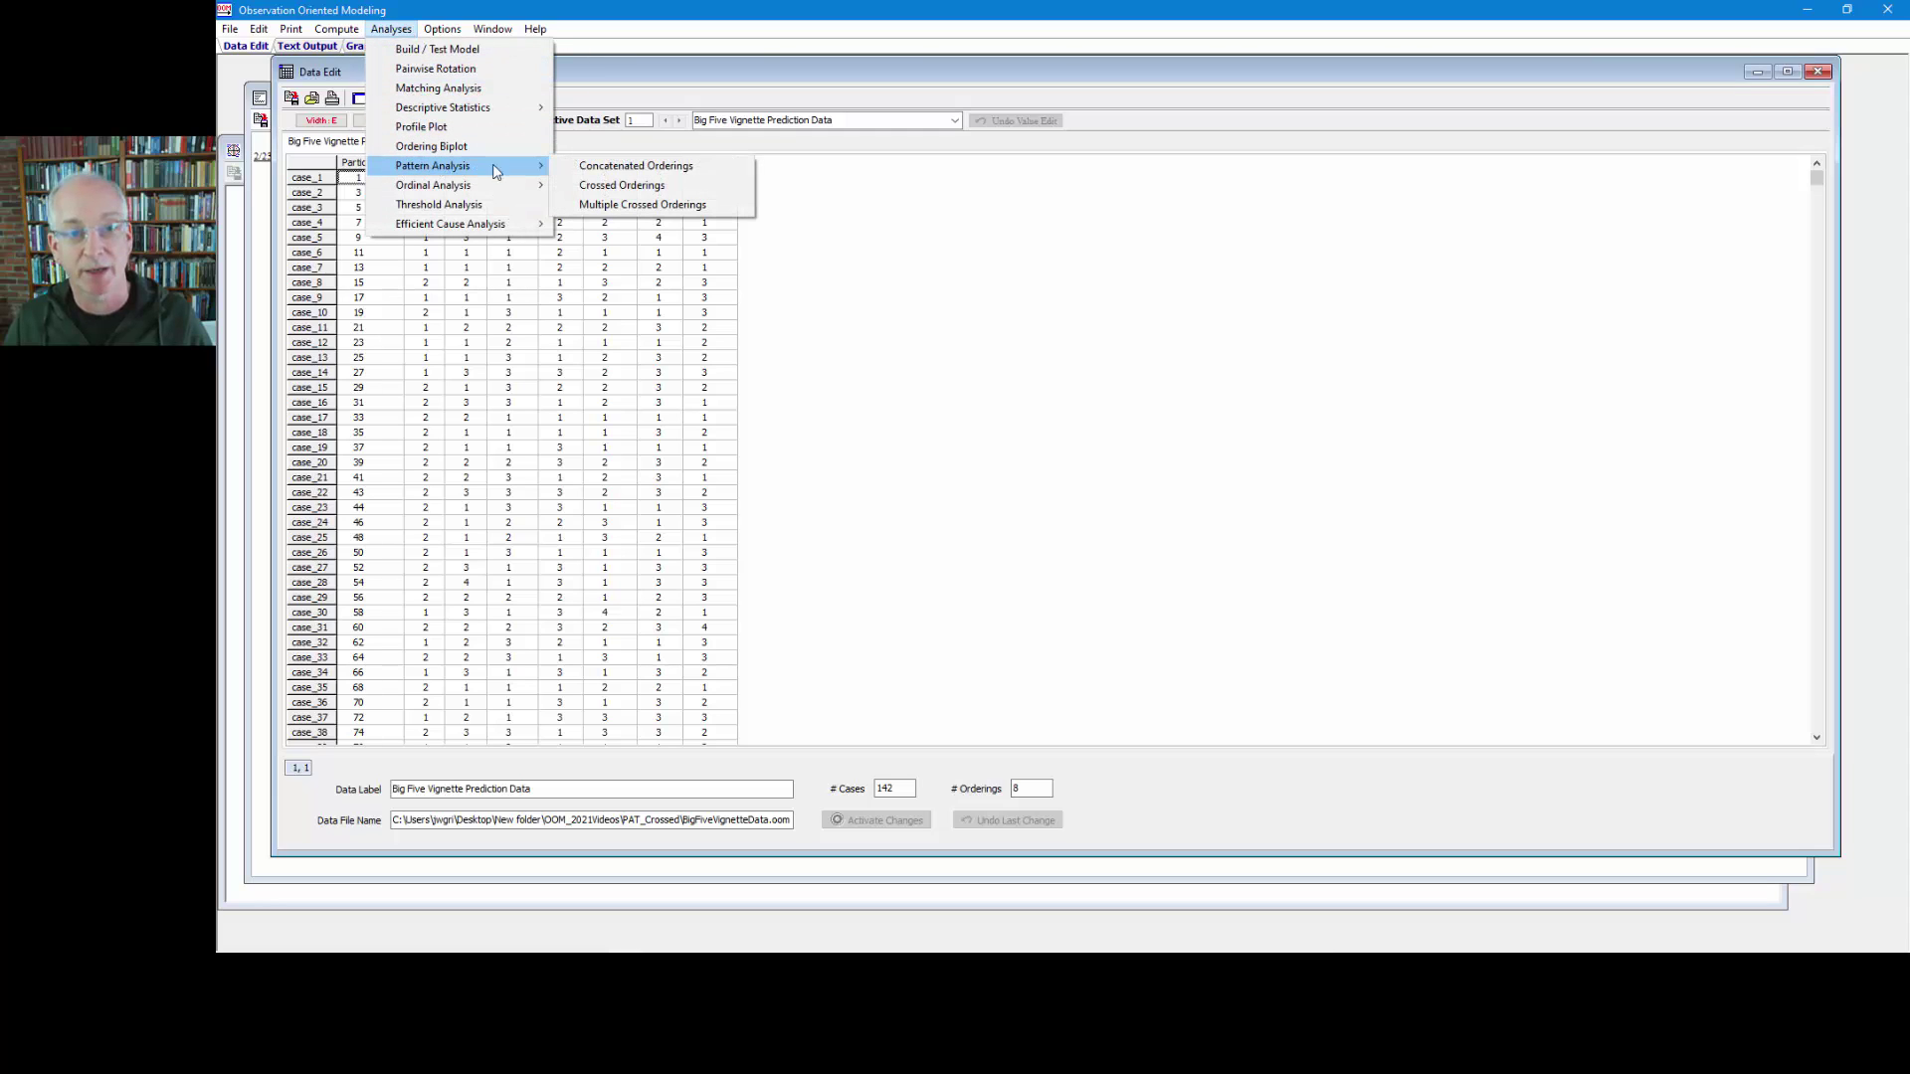
click(606, 185)
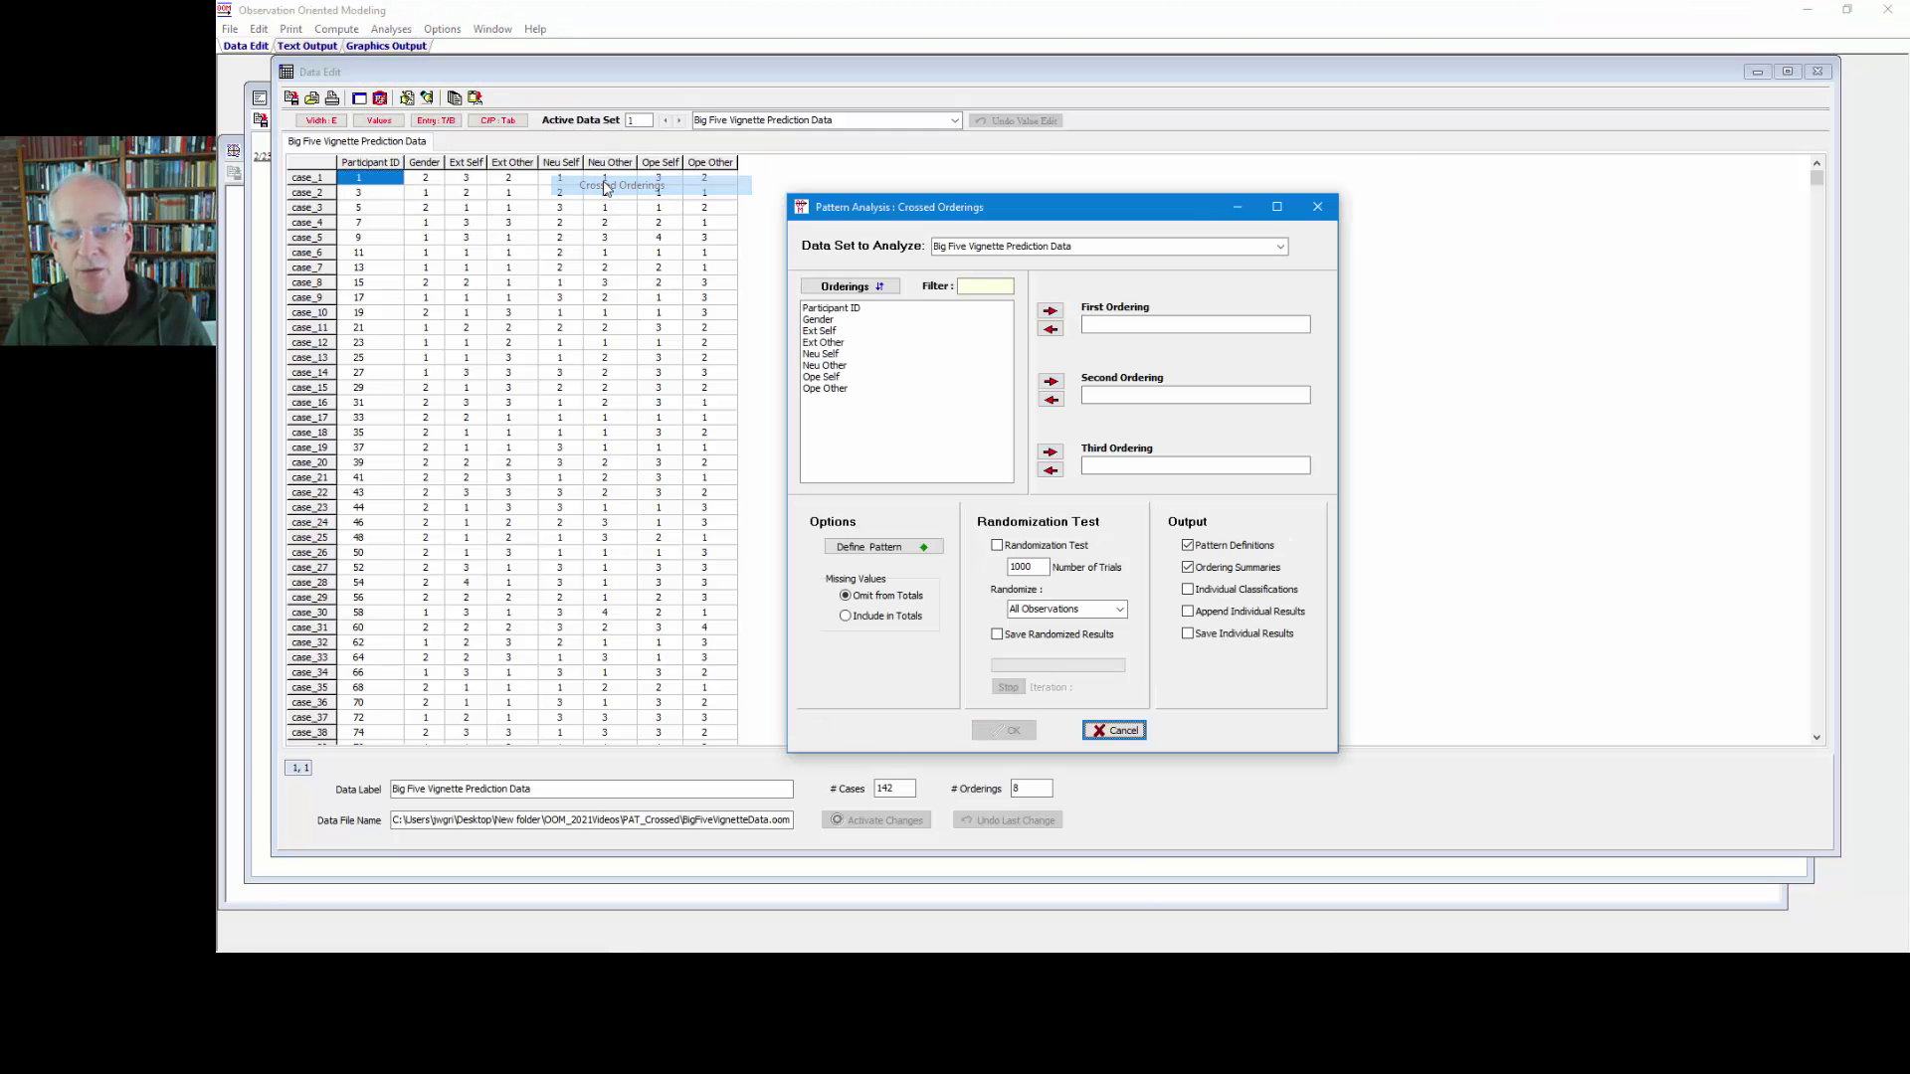
double_click(834, 331)
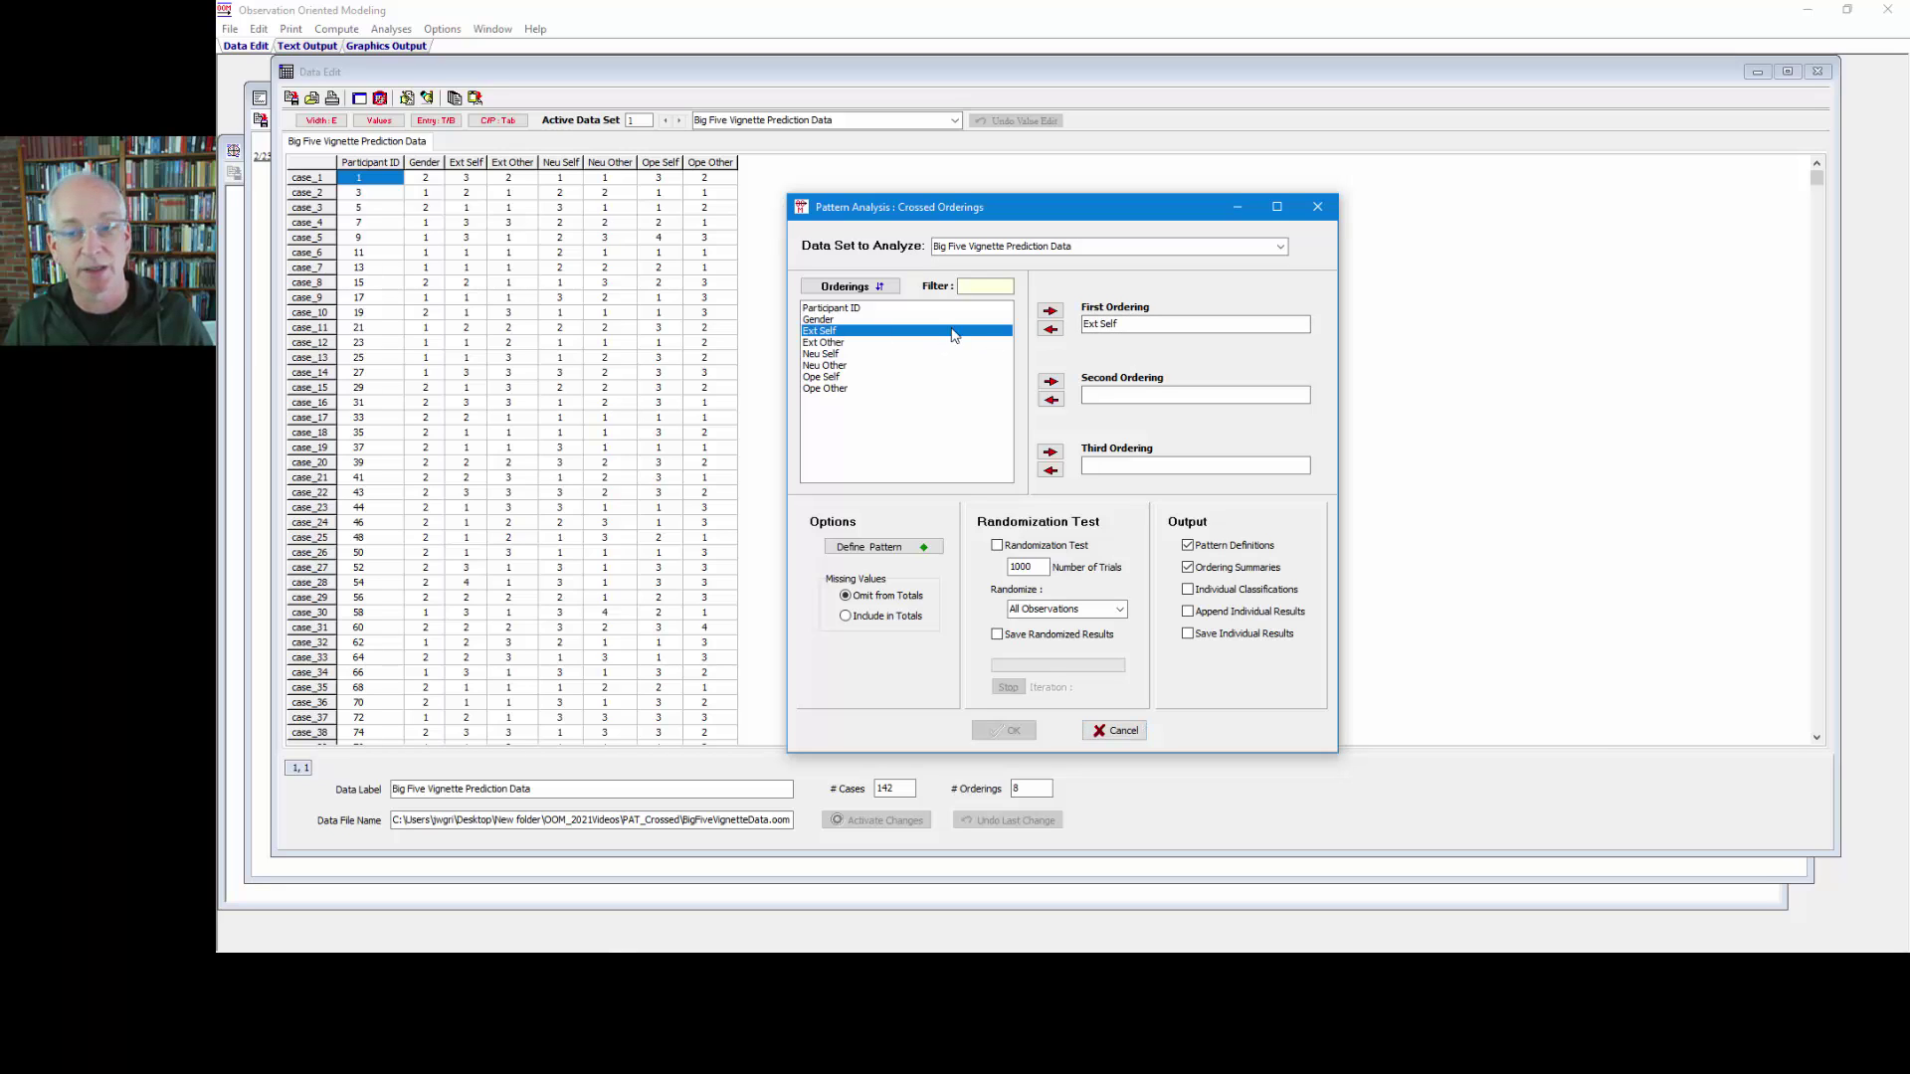
click(825, 343)
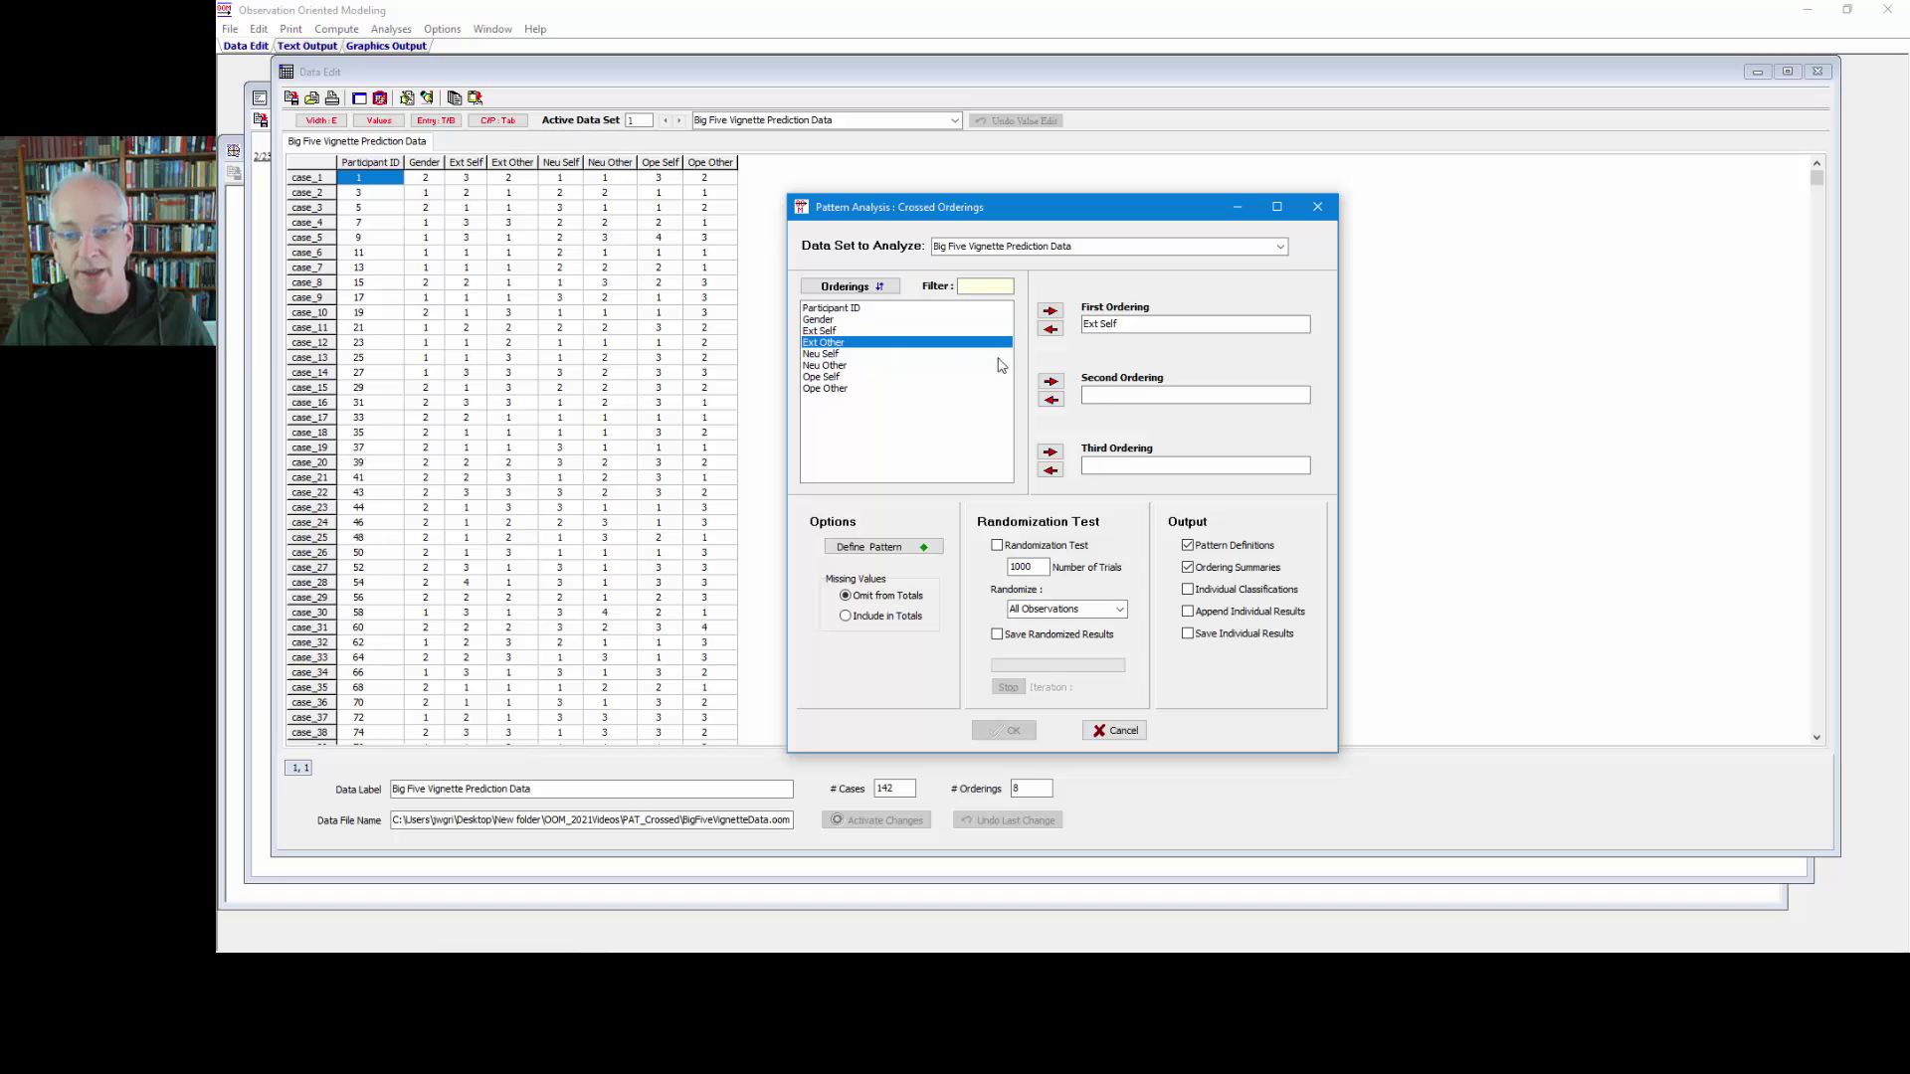
click(1050, 382)
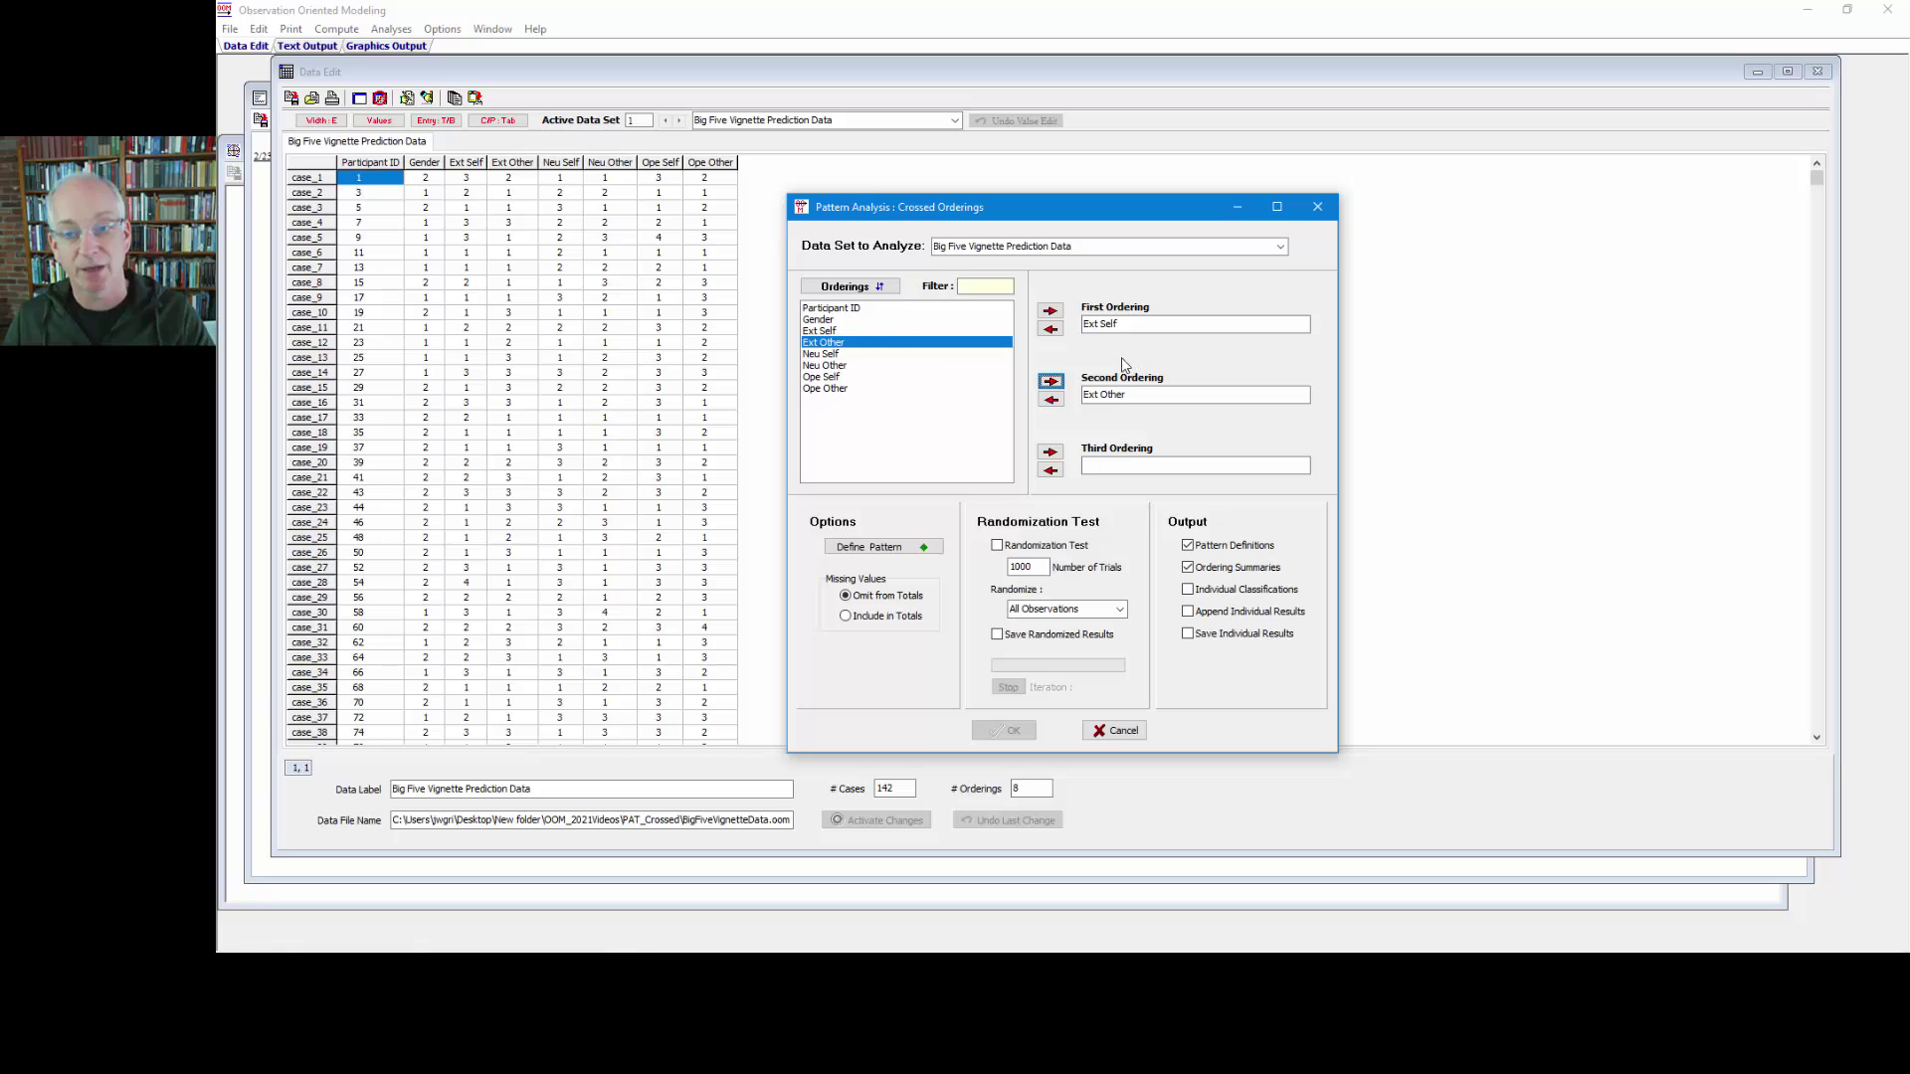
Try out sorting the orderings list alphabetically and filtering it by "Ext", restoring the original full list
click(862, 288)
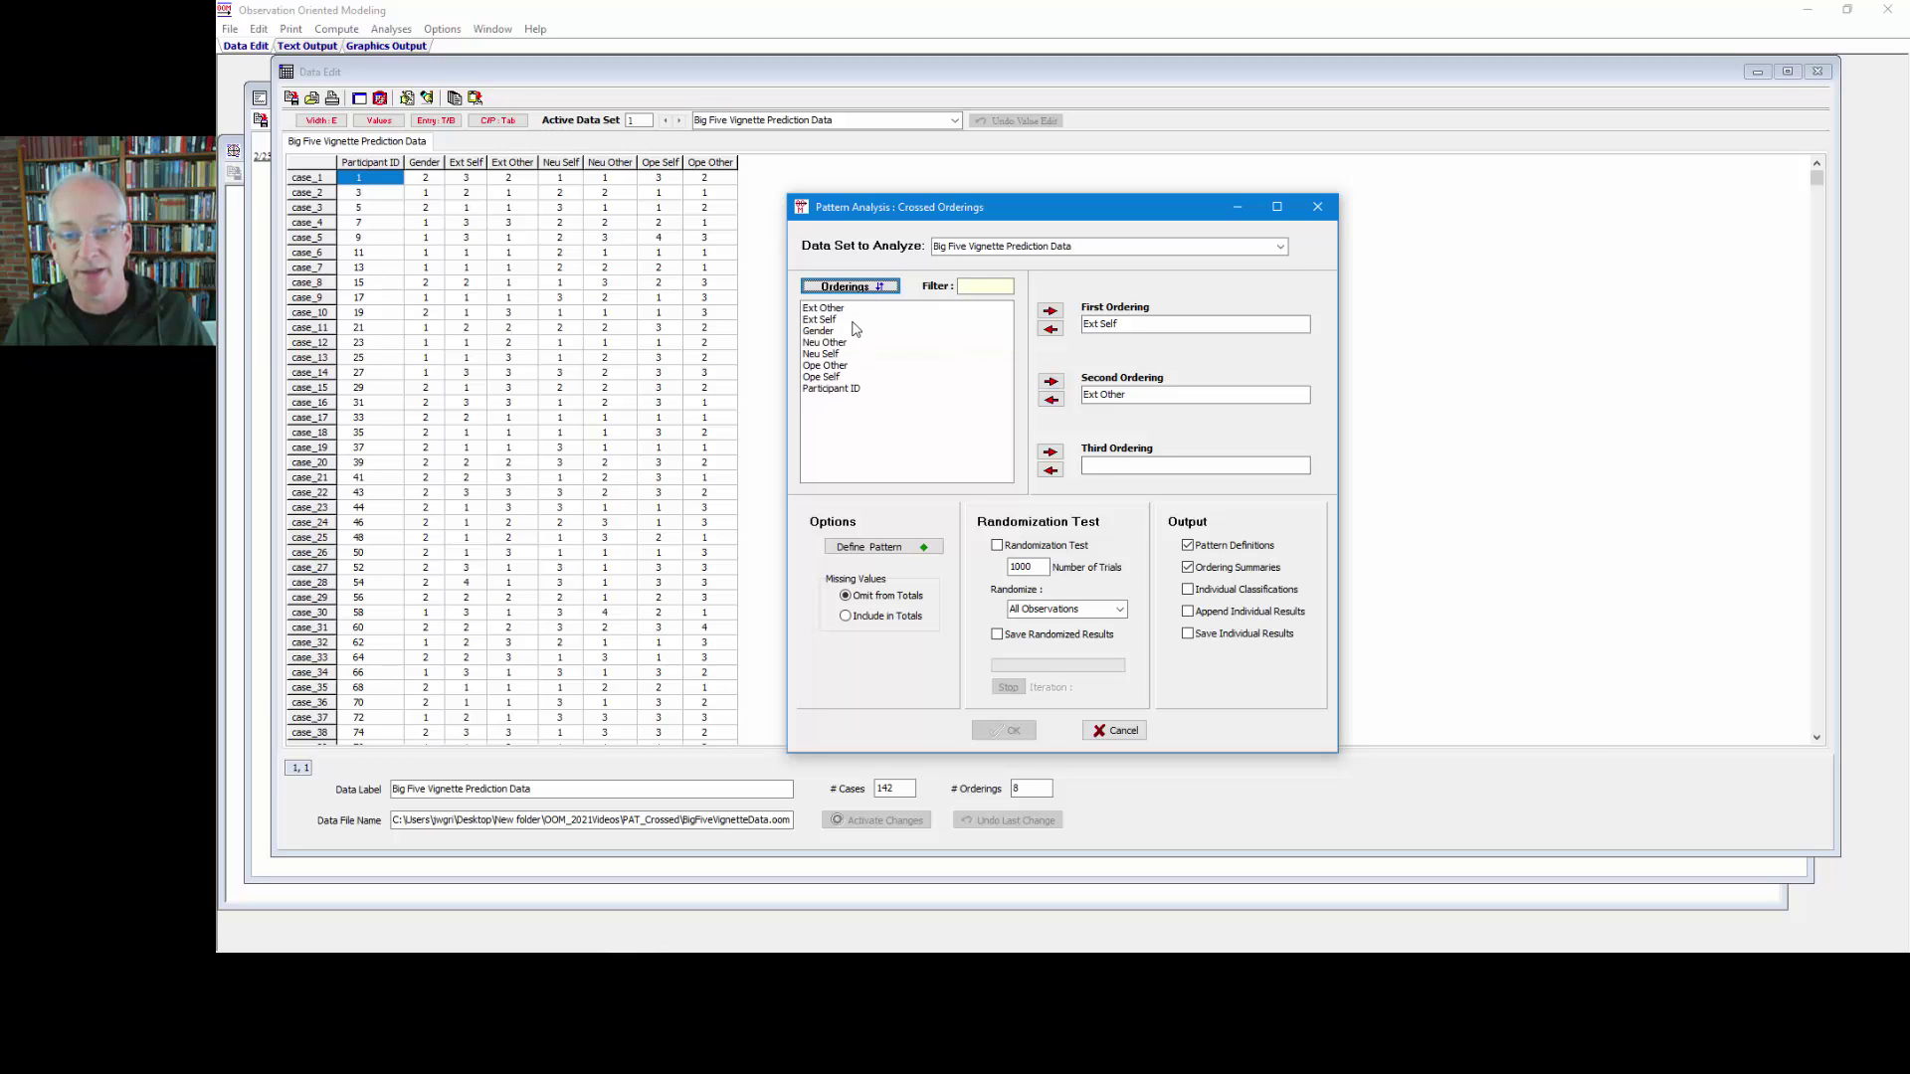
click(853, 292)
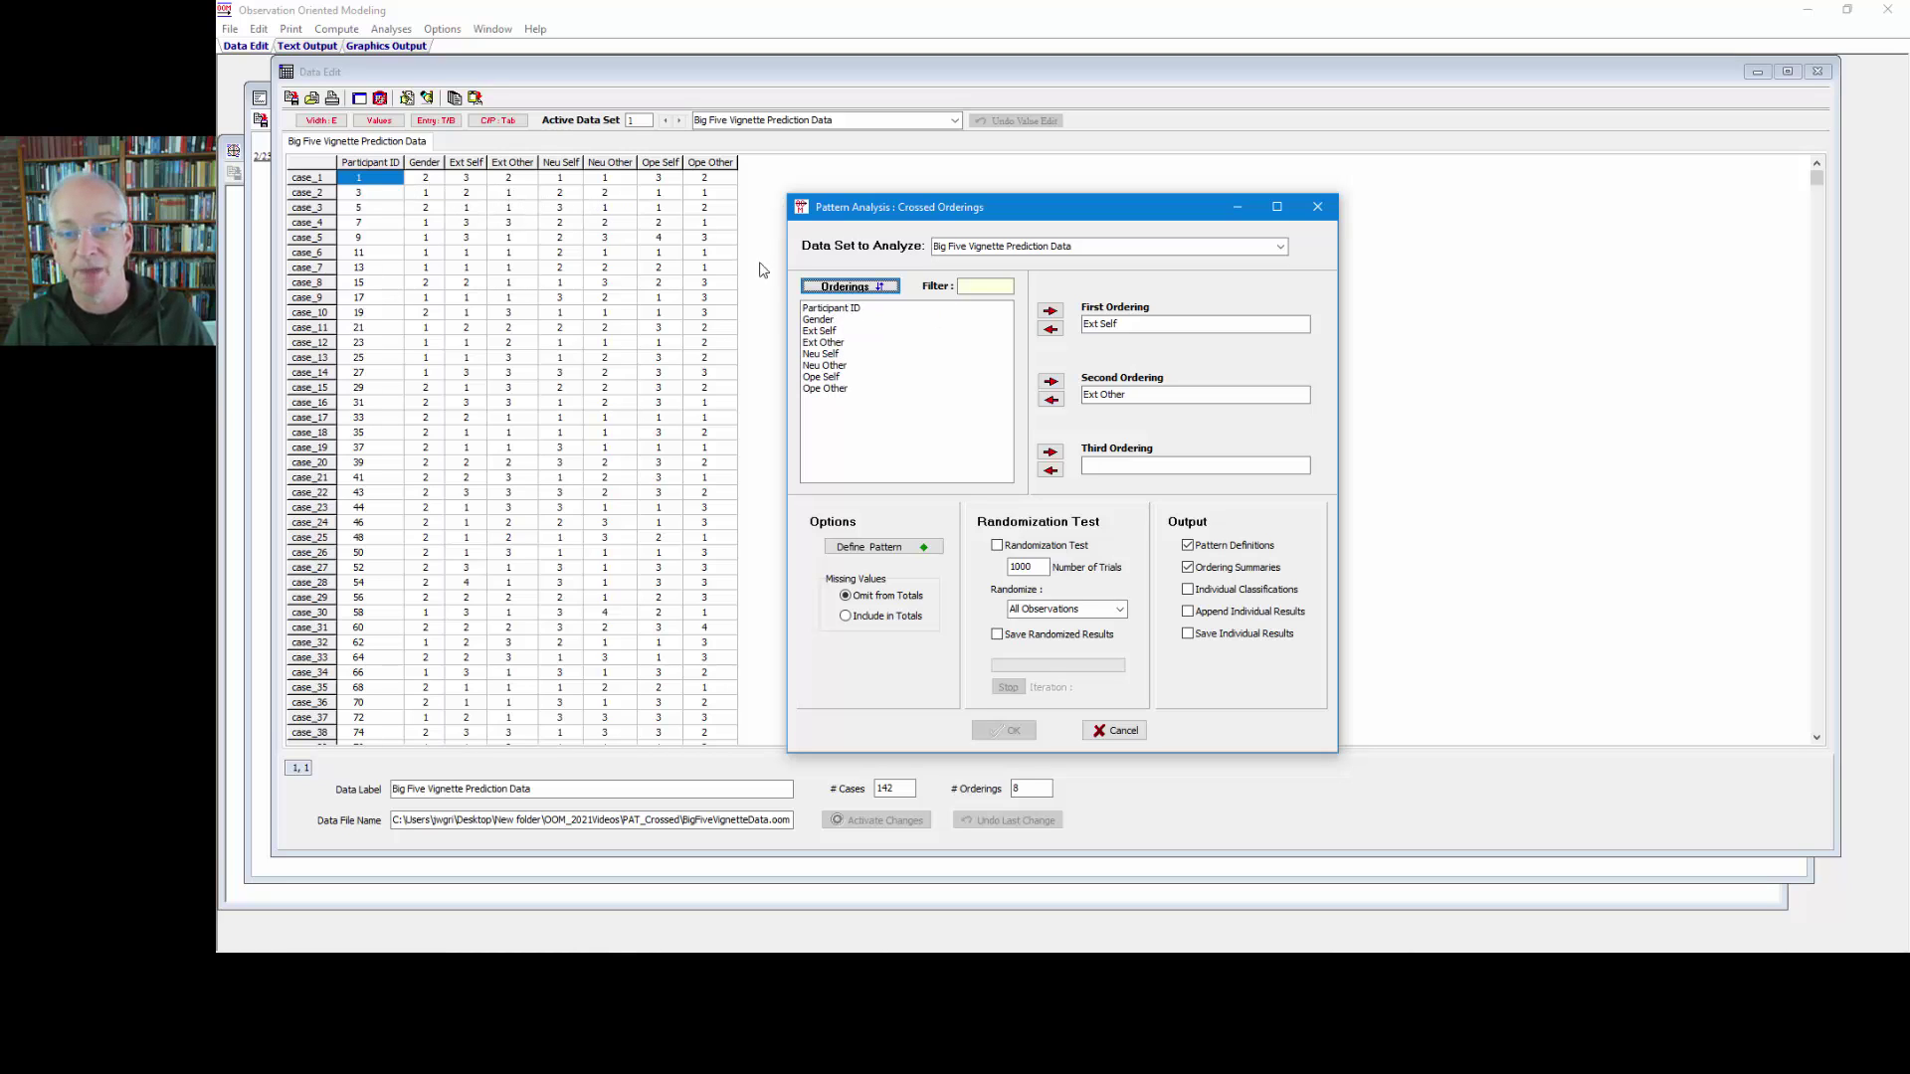
click(972, 286)
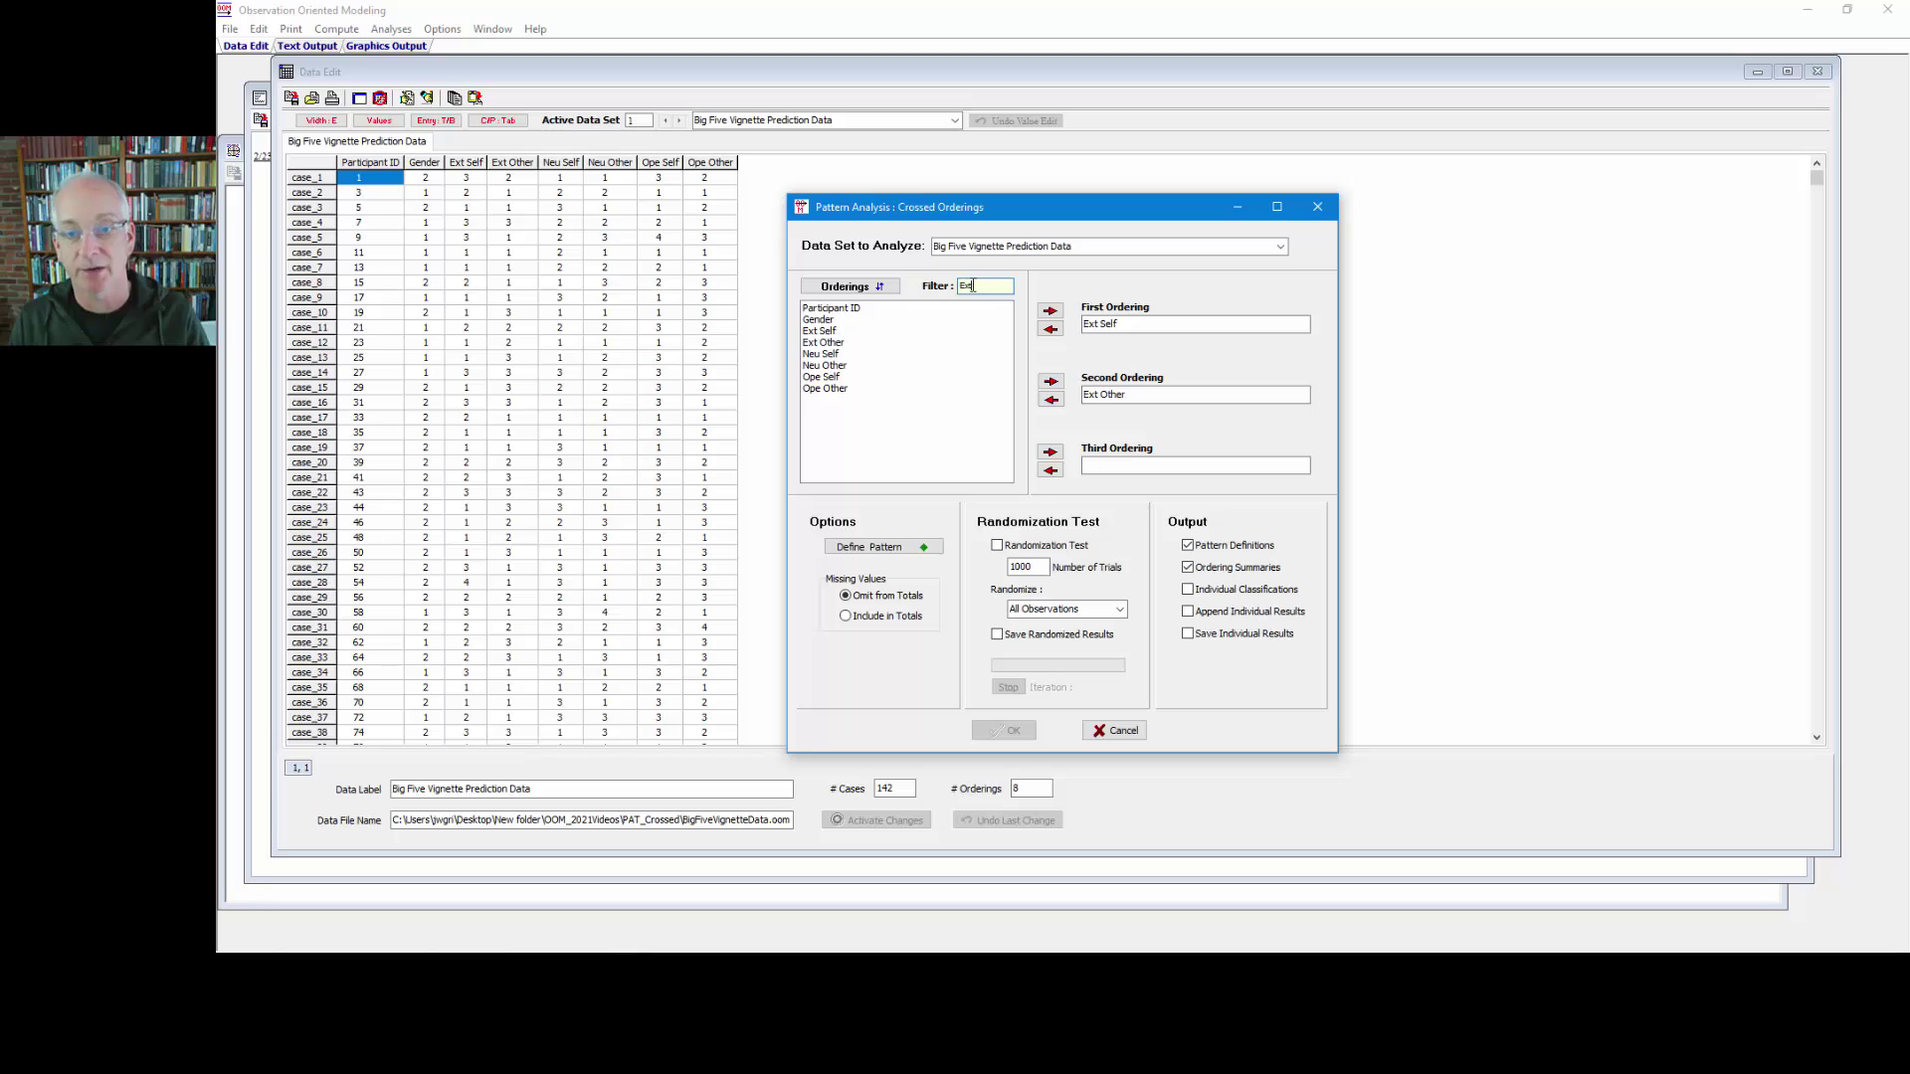
key(Return)
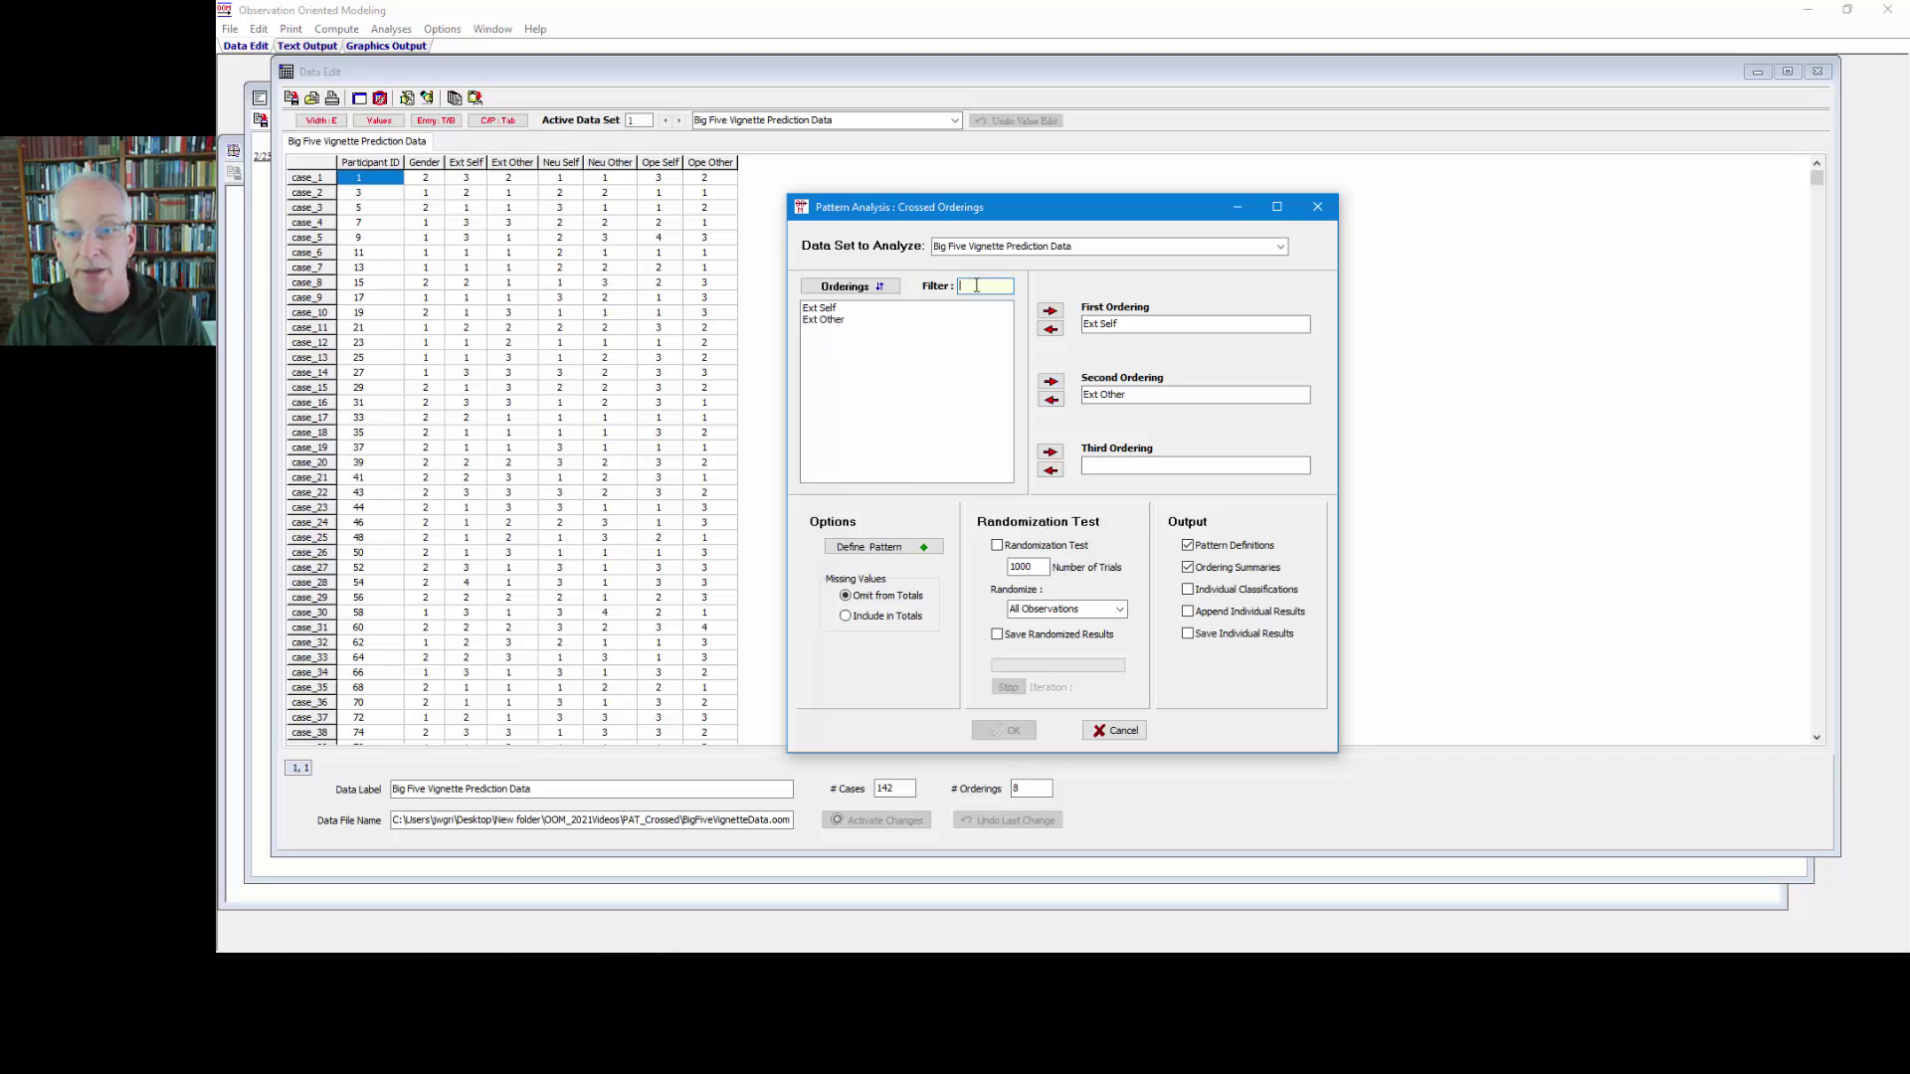
key(Return)
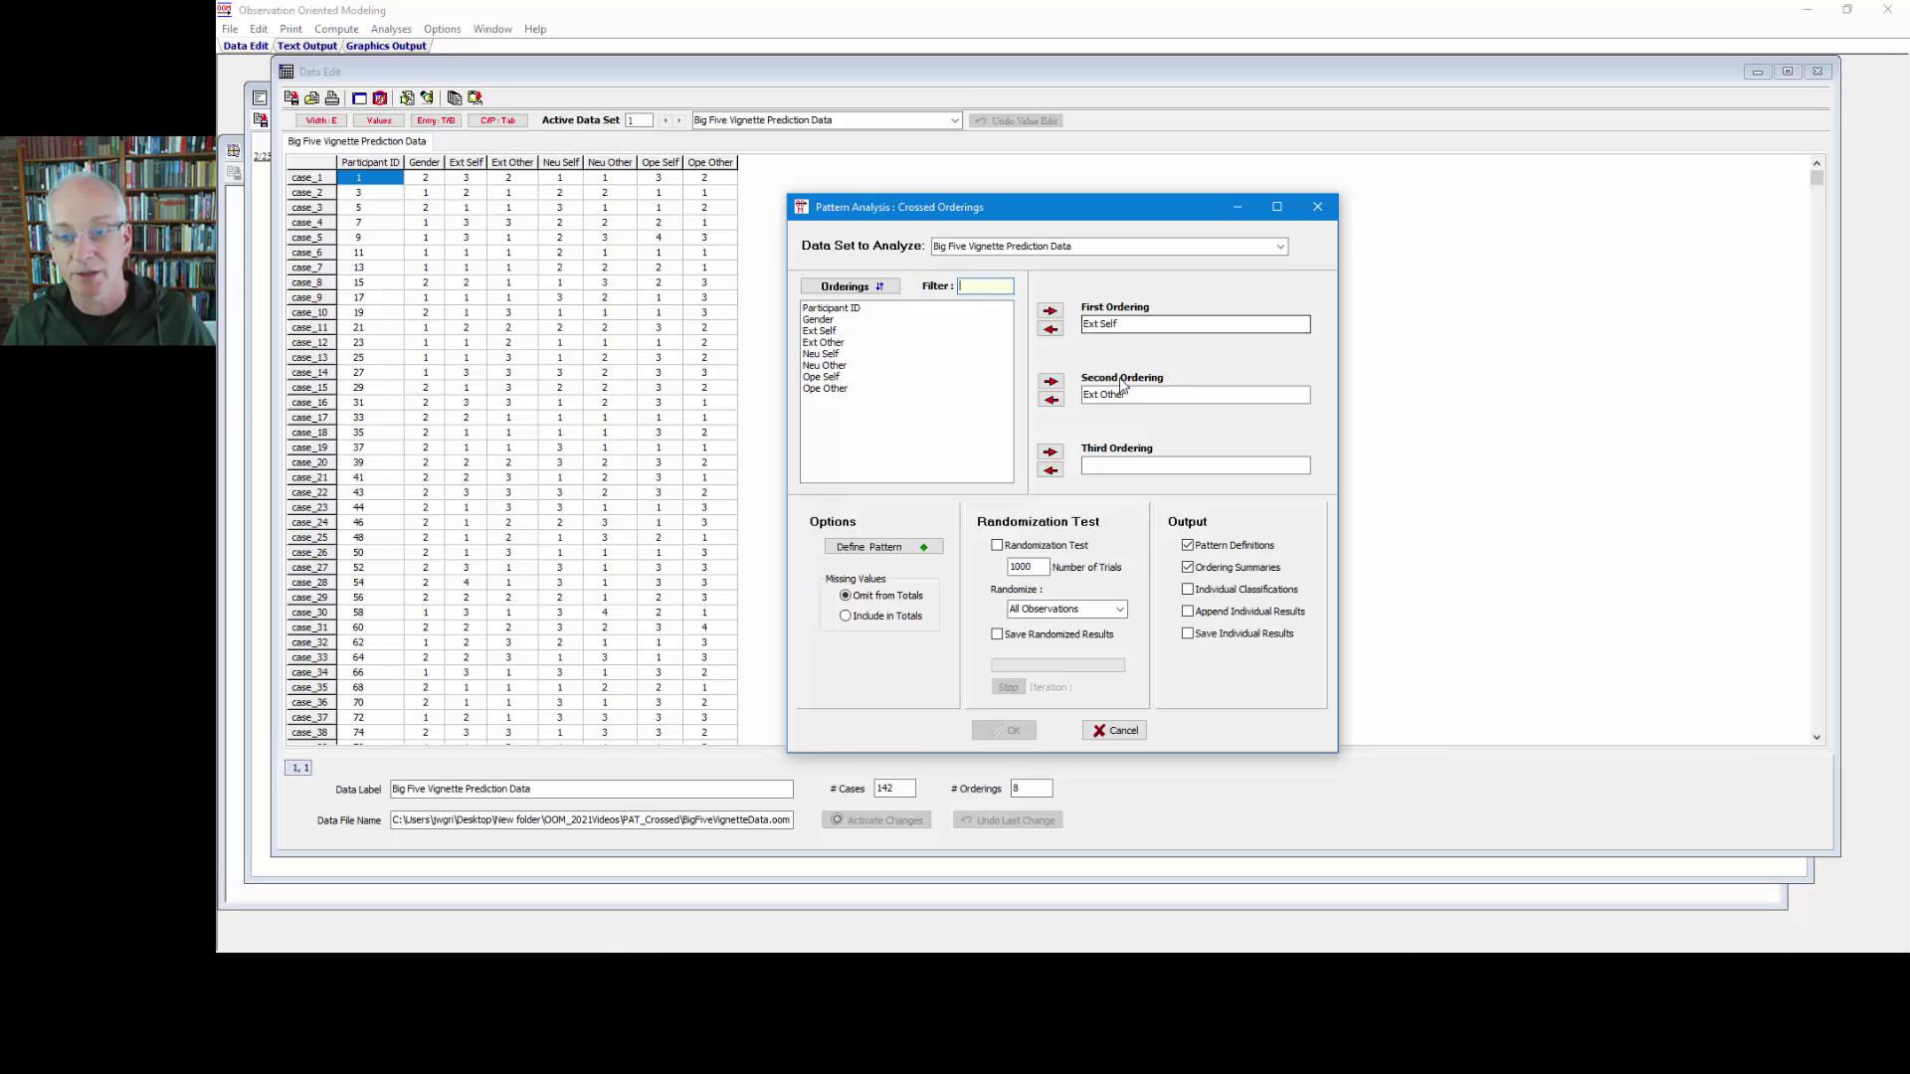
Start defining the crossed pattern and enlarge the grid's image font size to 18
click(924, 553)
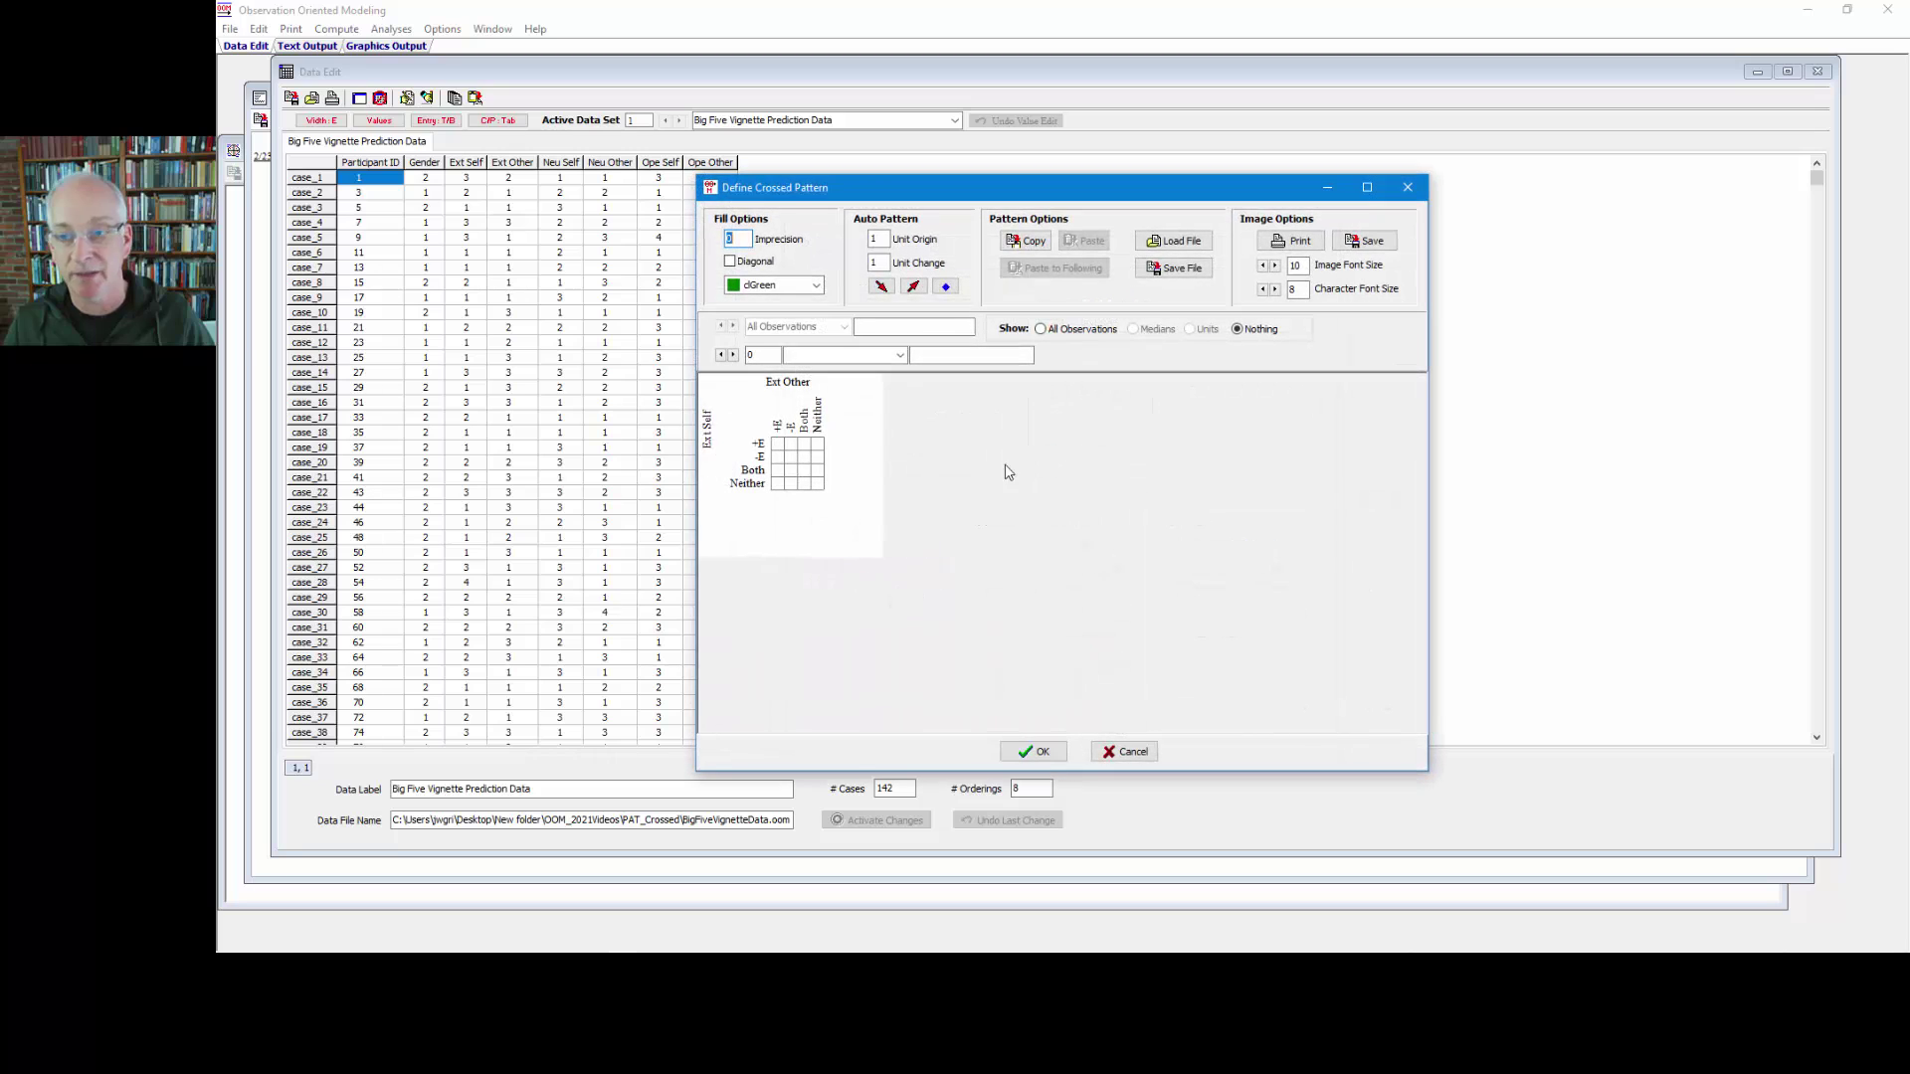
click(1274, 265)
click(1274, 264)
click(1274, 264)
click(1274, 265)
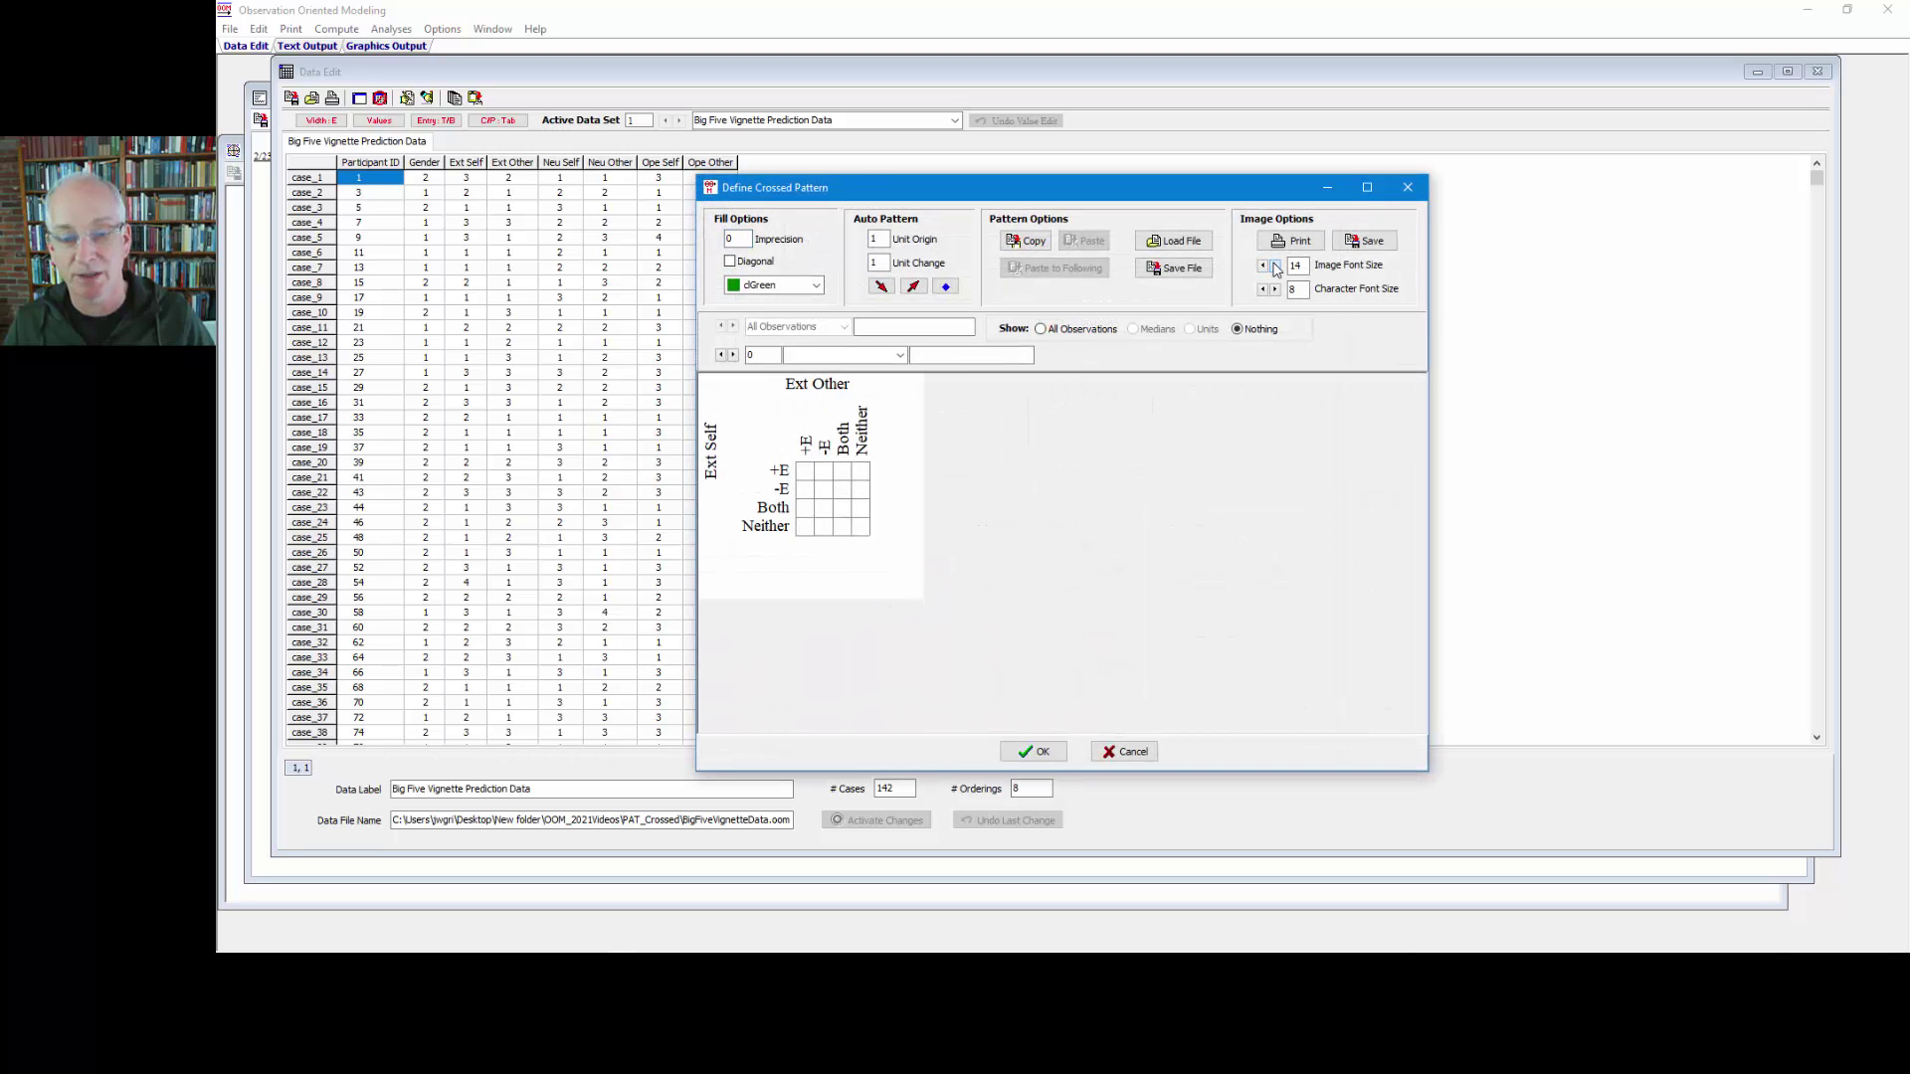
click(1274, 264)
click(1274, 265)
click(1274, 265)
click(1275, 266)
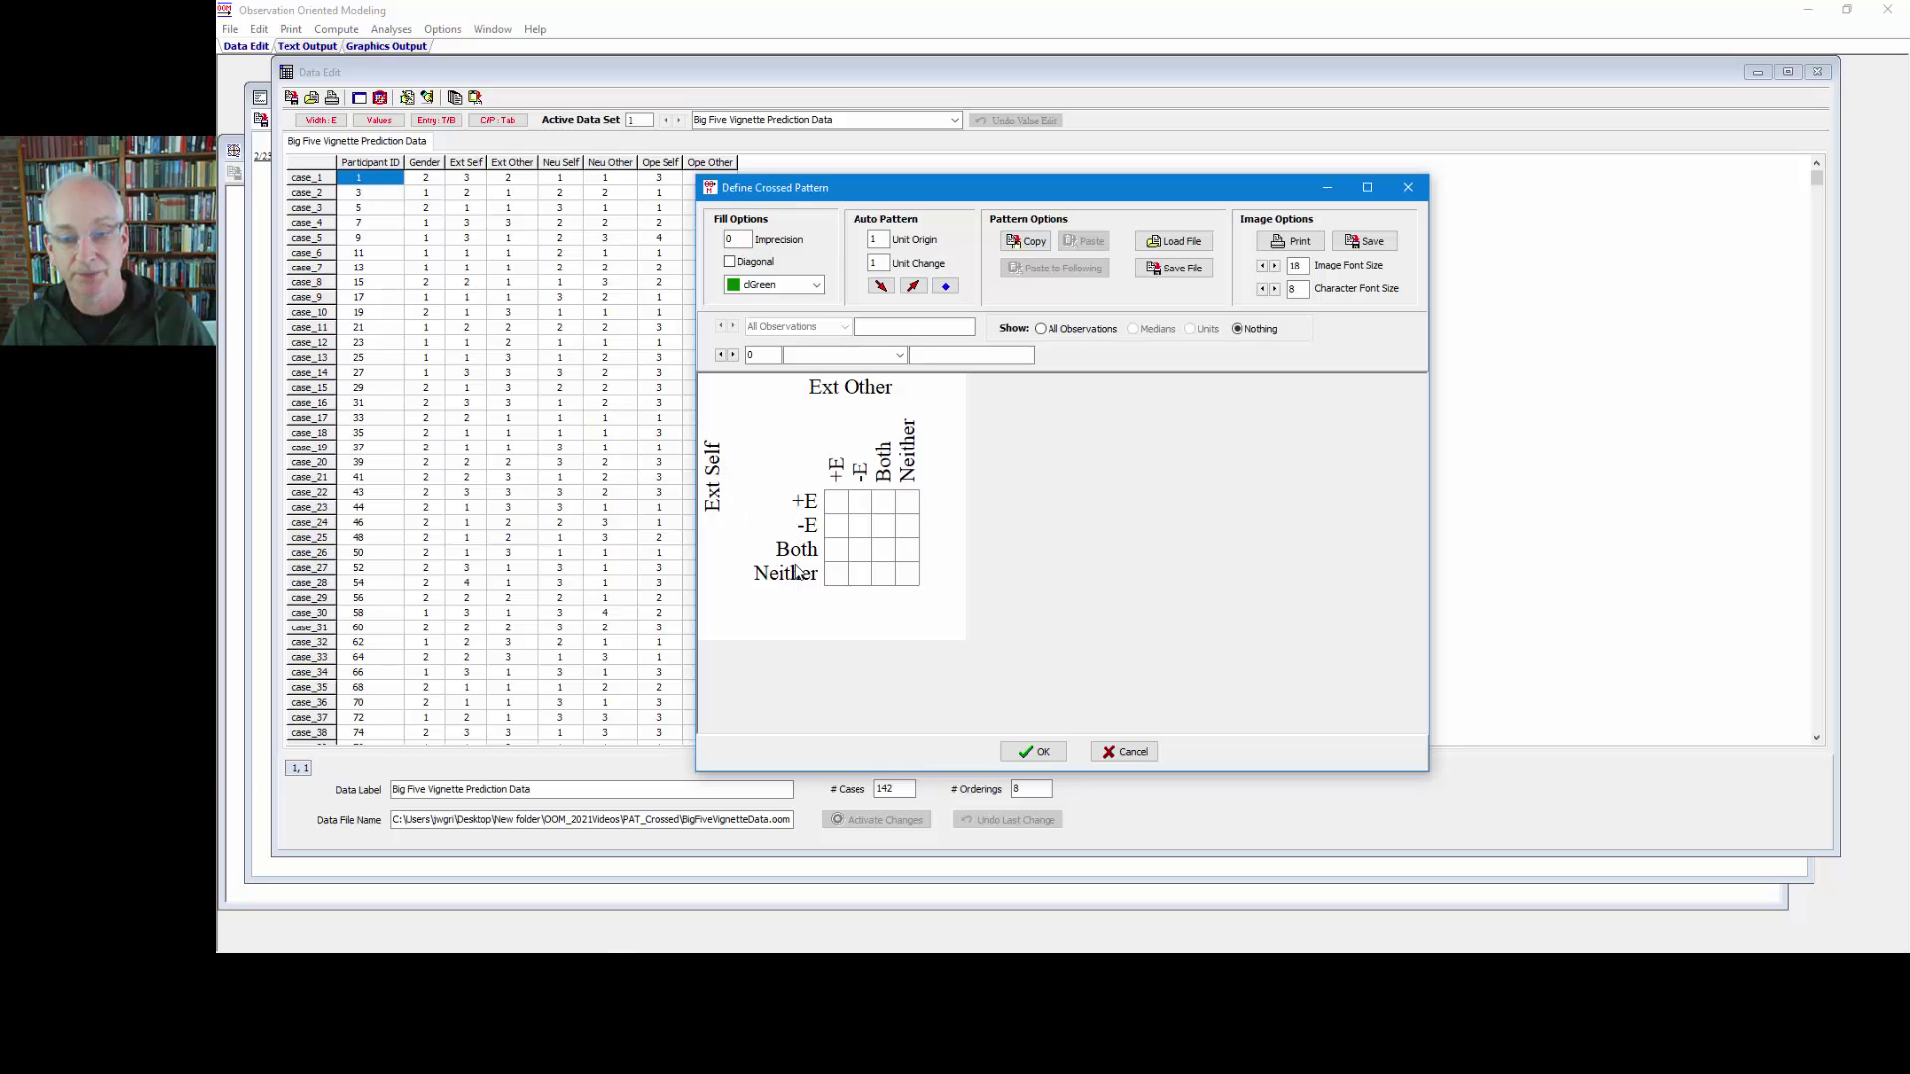
Define the pattern by filling the four matching cells: +E/+E, -E/-E, Both/Both and Neither/Neither
click(835, 503)
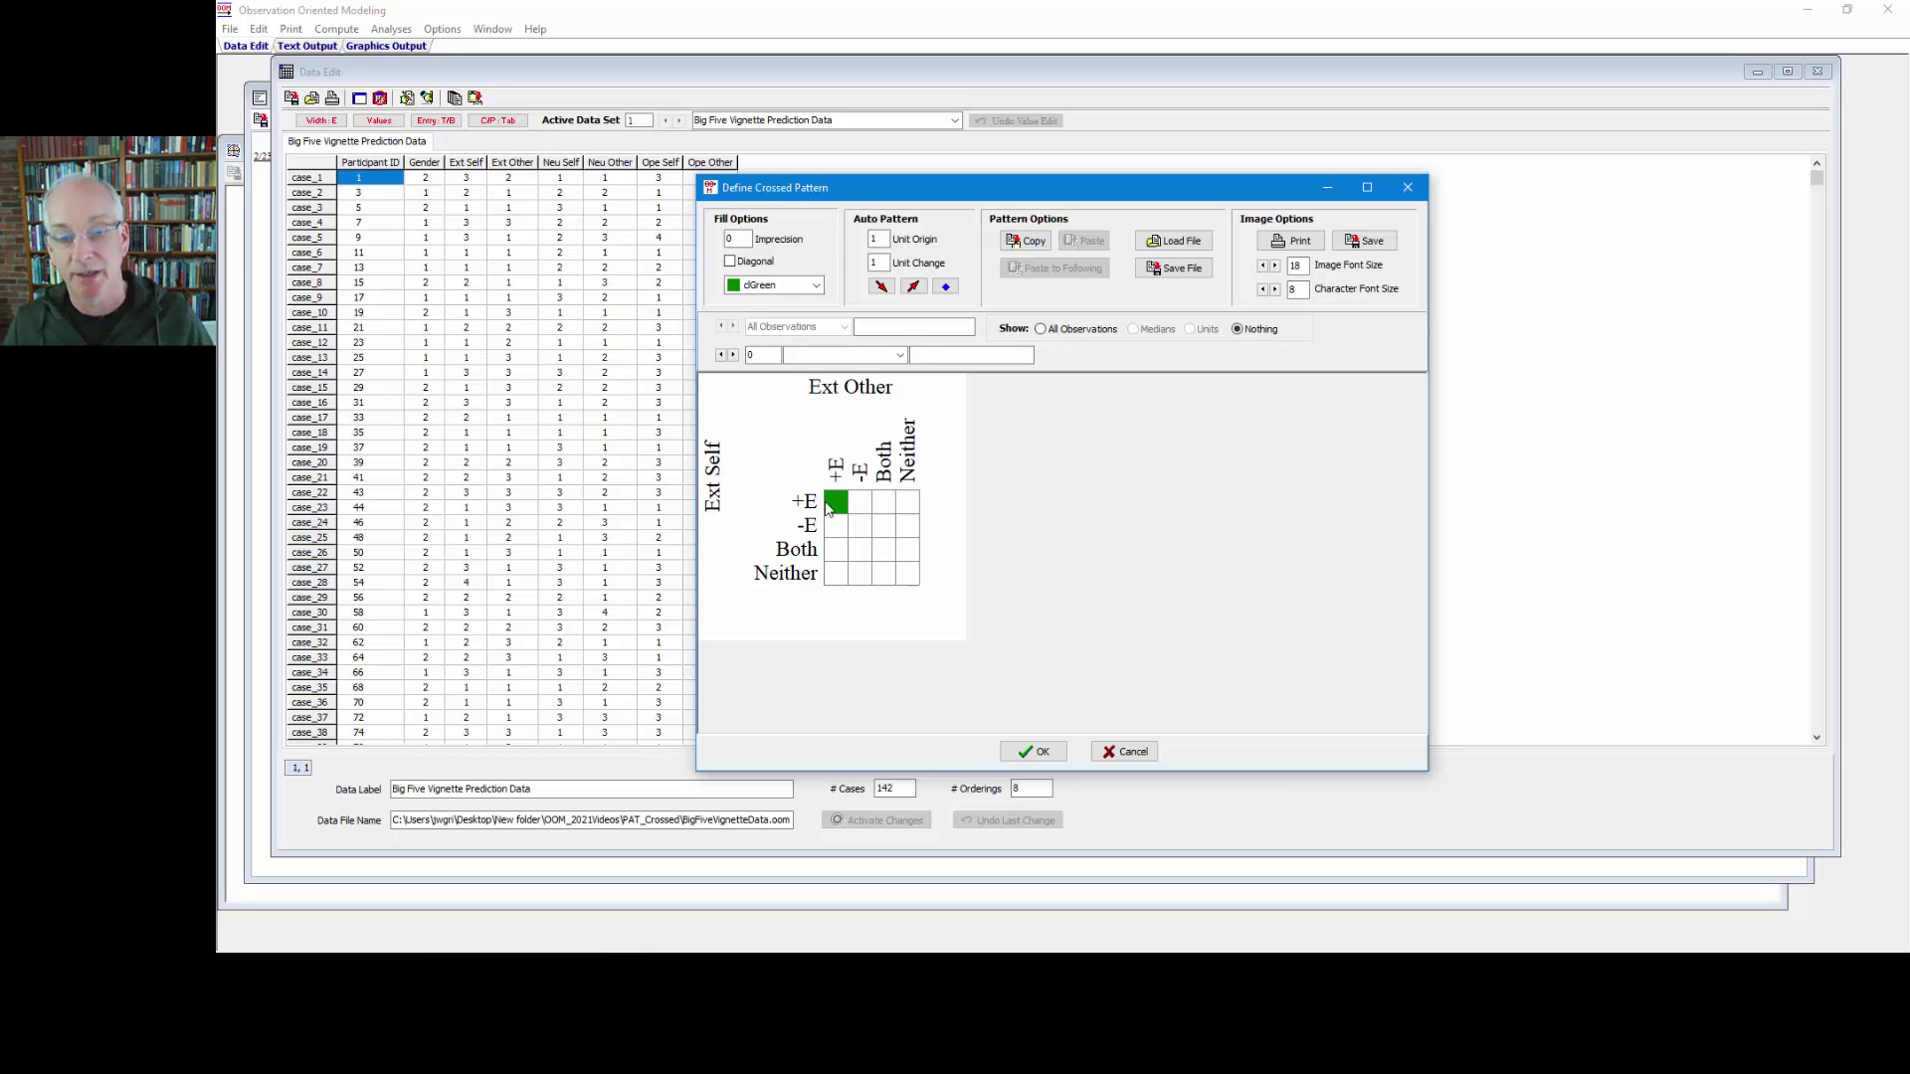
click(859, 527)
click(875, 558)
click(907, 575)
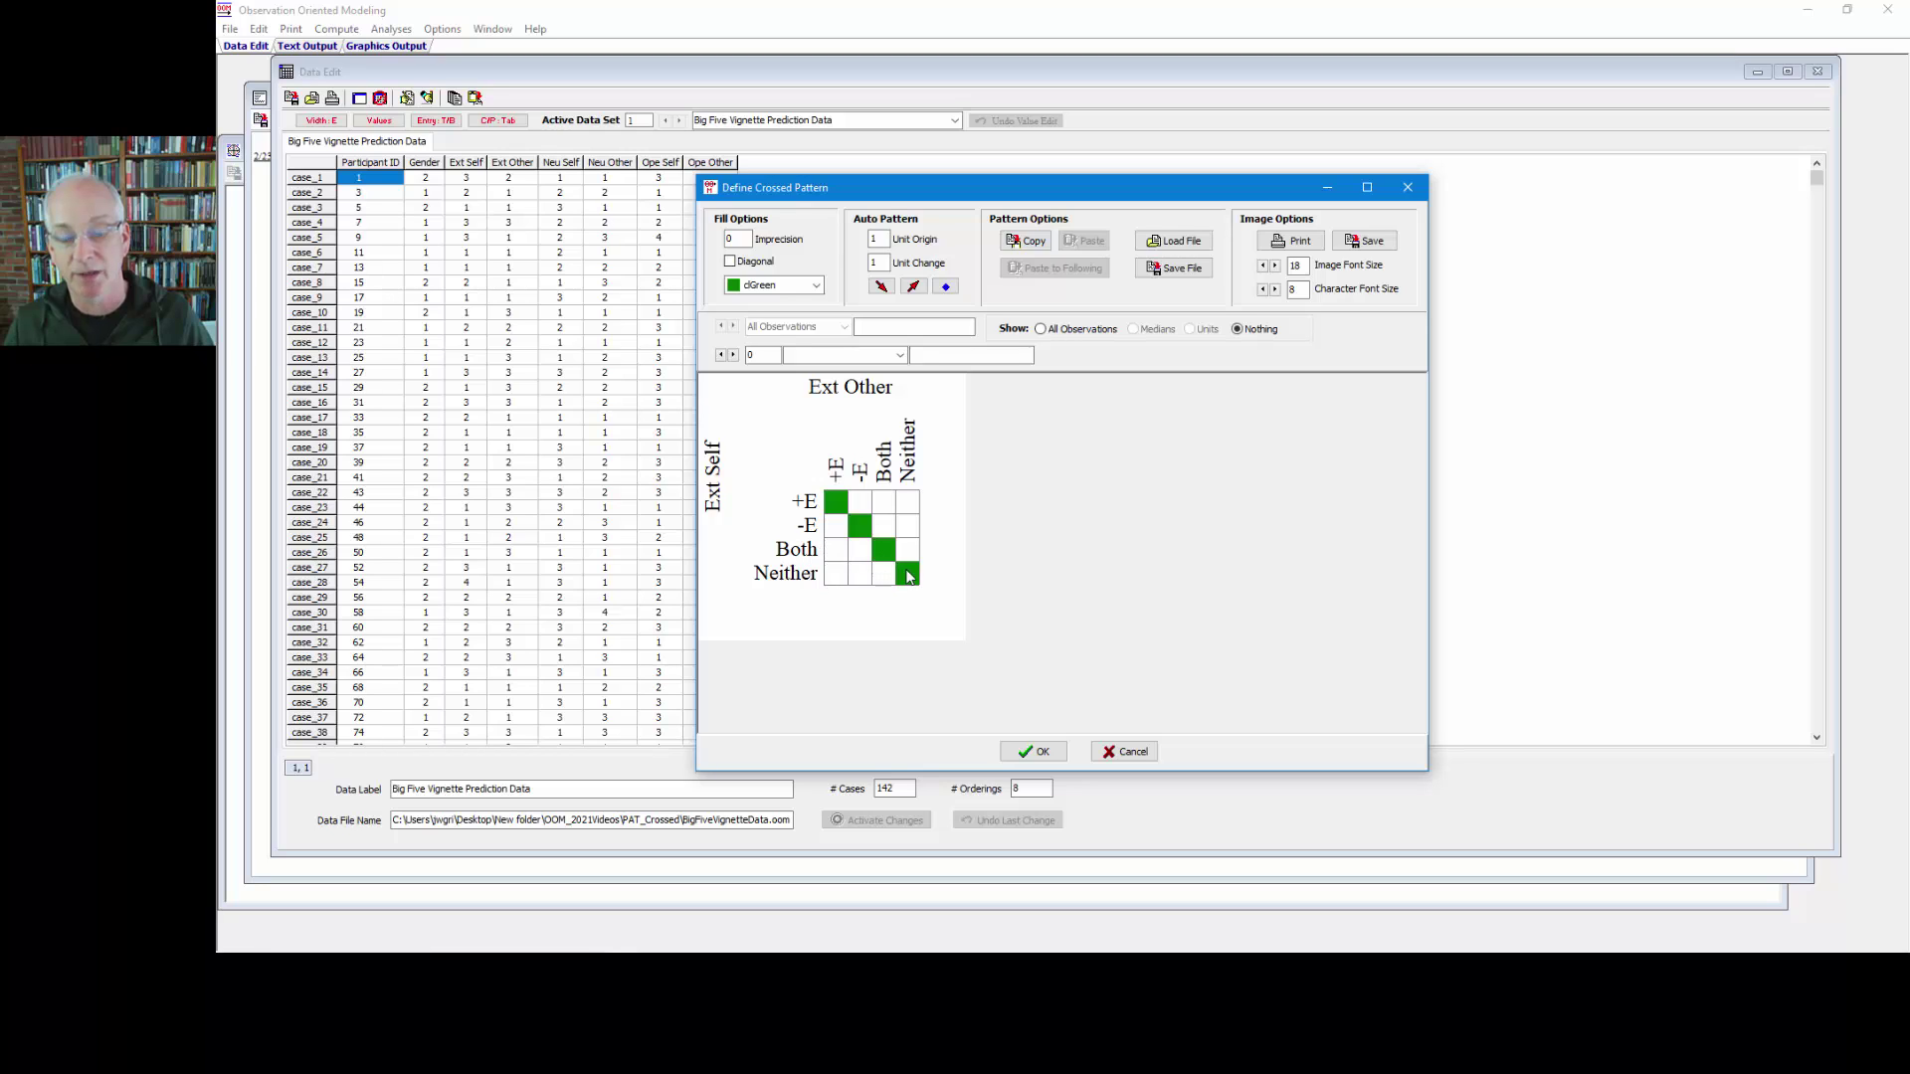
Try the opposite prediction by swapping the filled +E and -E cells, and restore the diagonal pattern
click(841, 505)
click(858, 505)
click(862, 527)
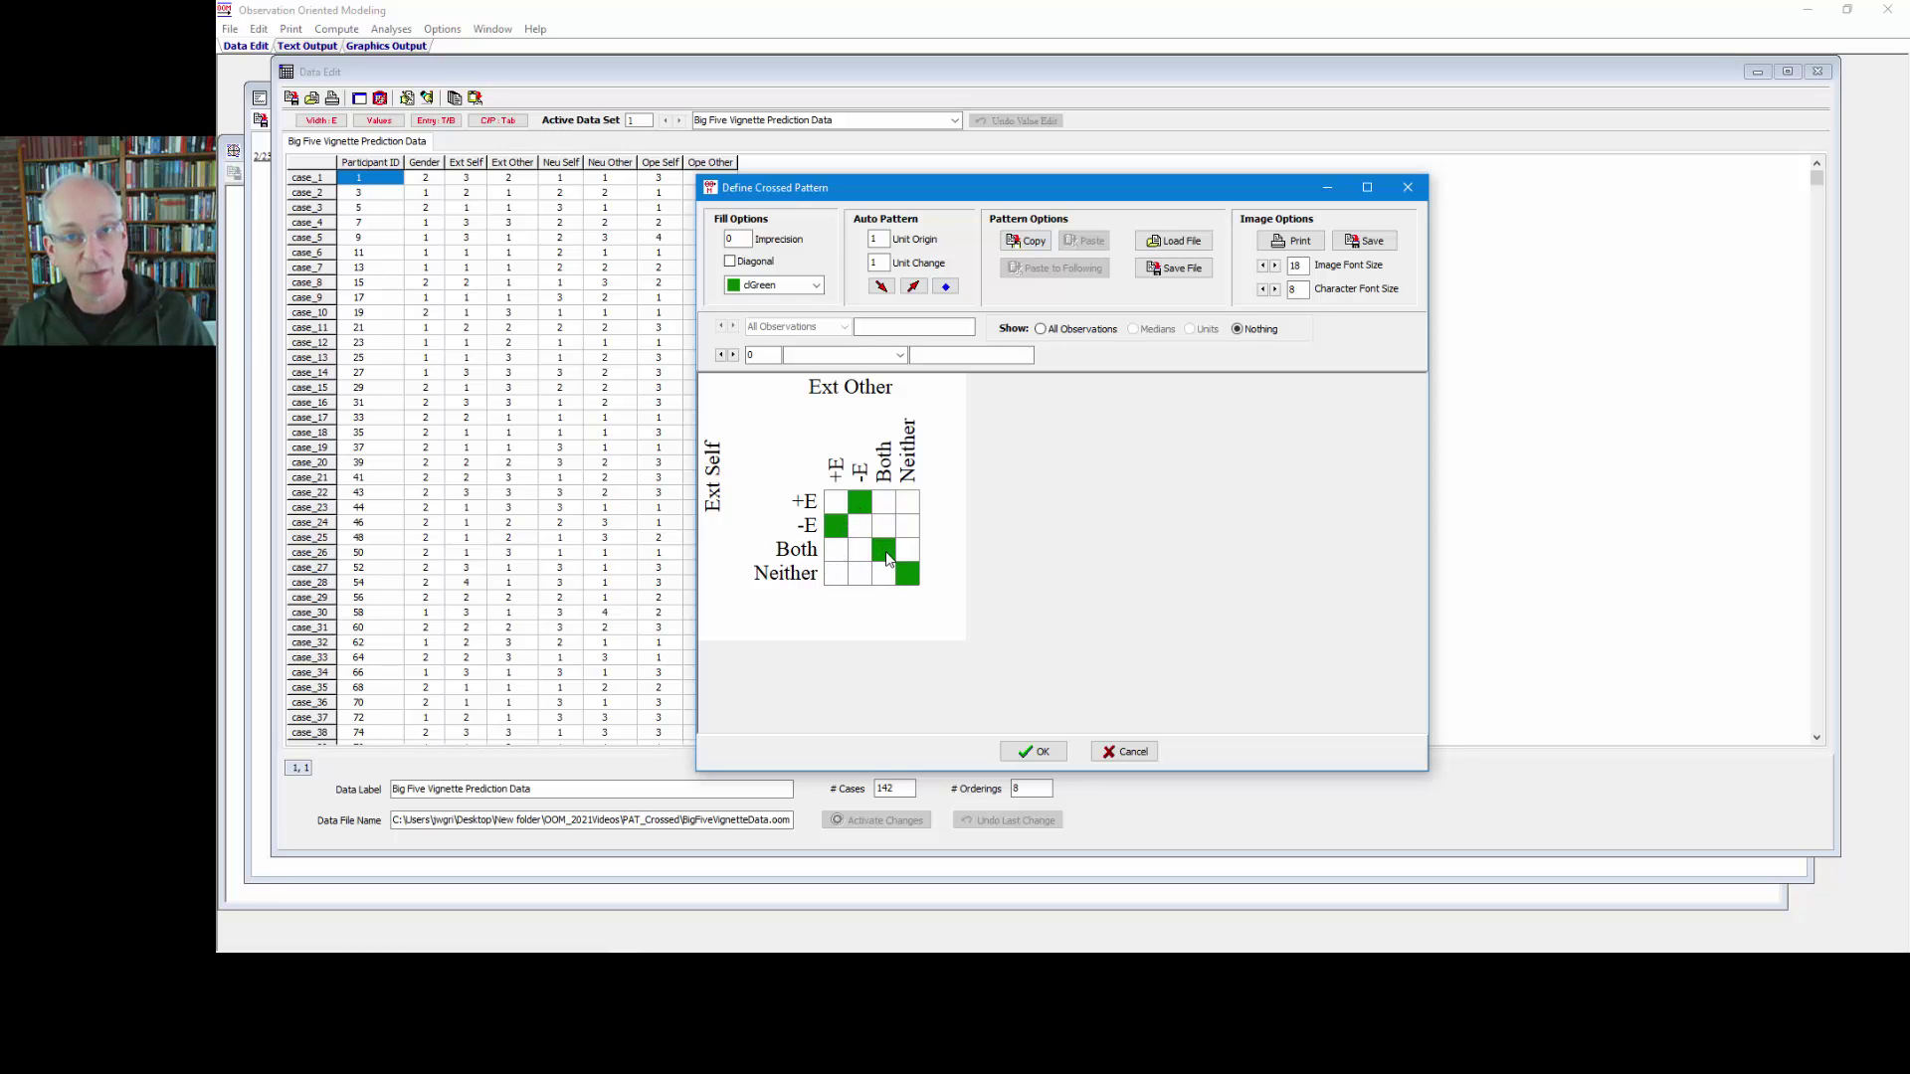
click(838, 526)
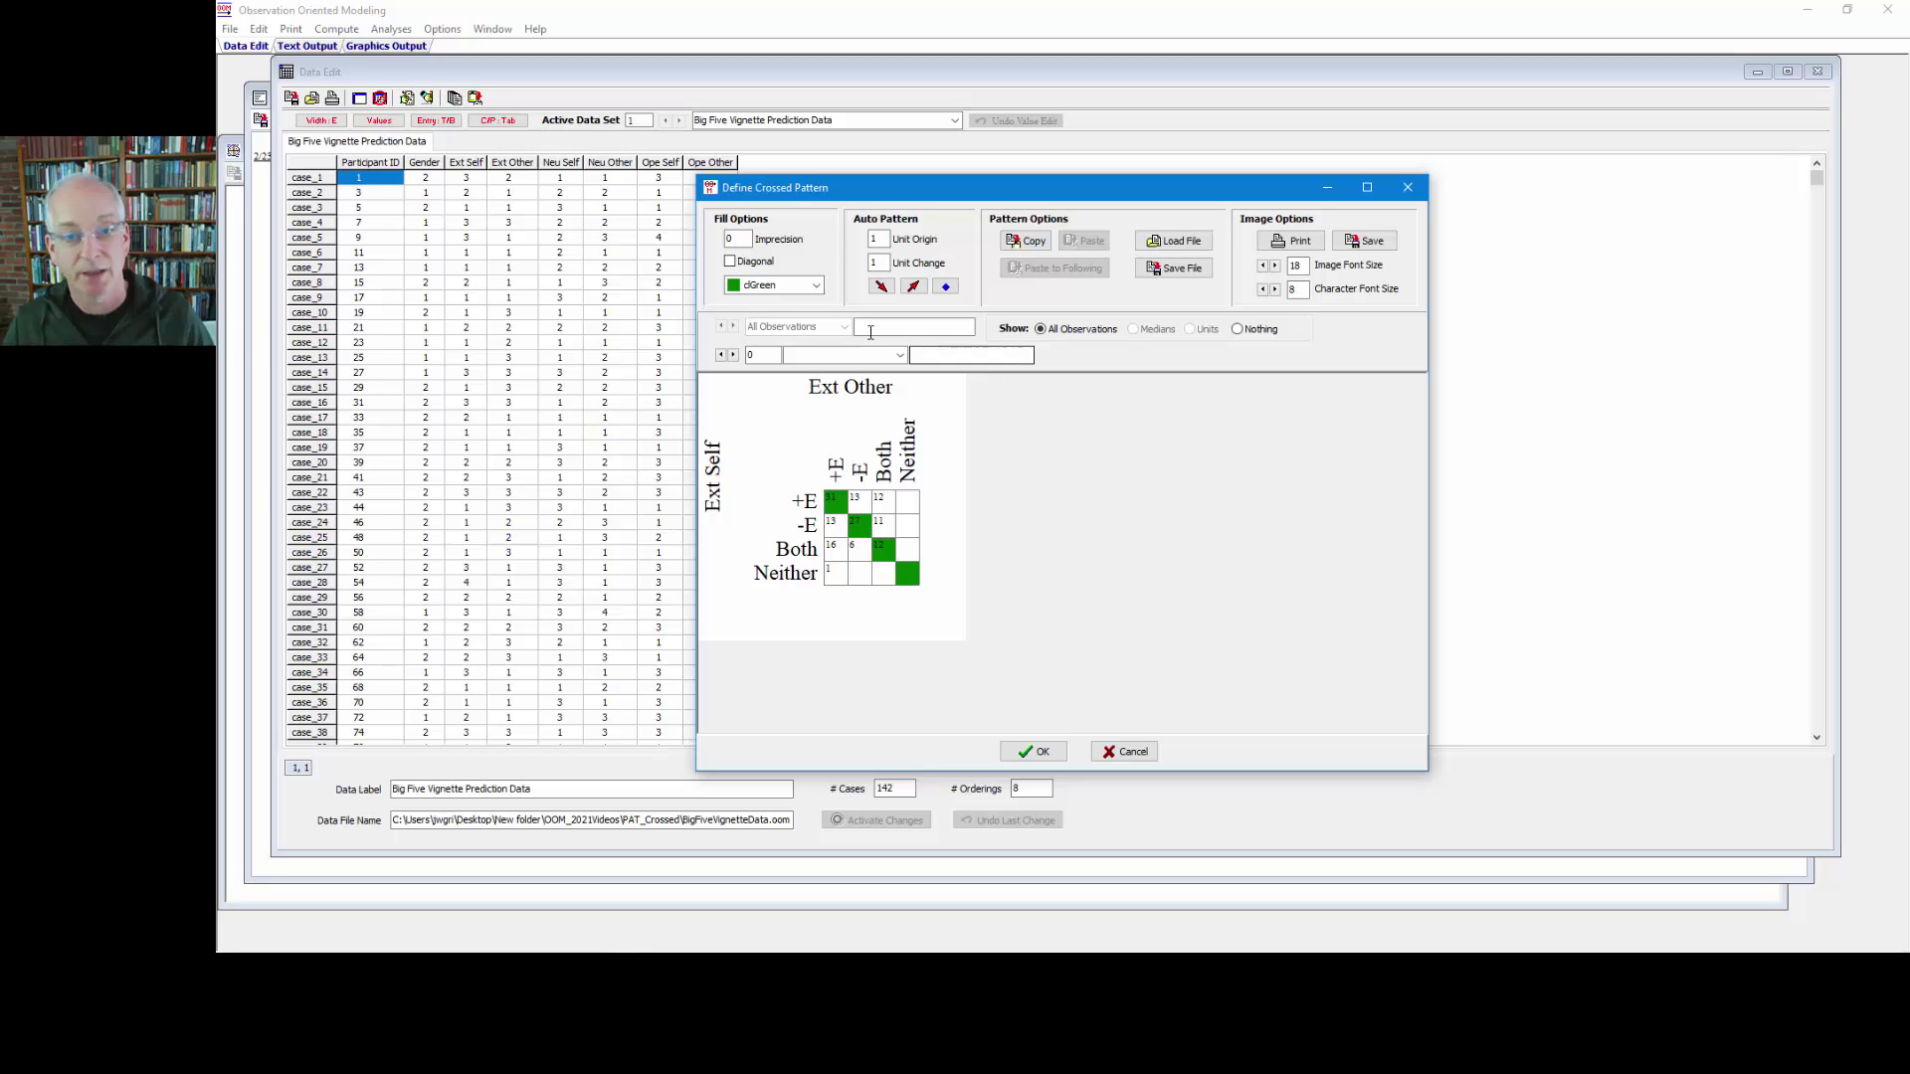
Change the pattern's fill color to clSilver and the character font size to 14
click(814, 287)
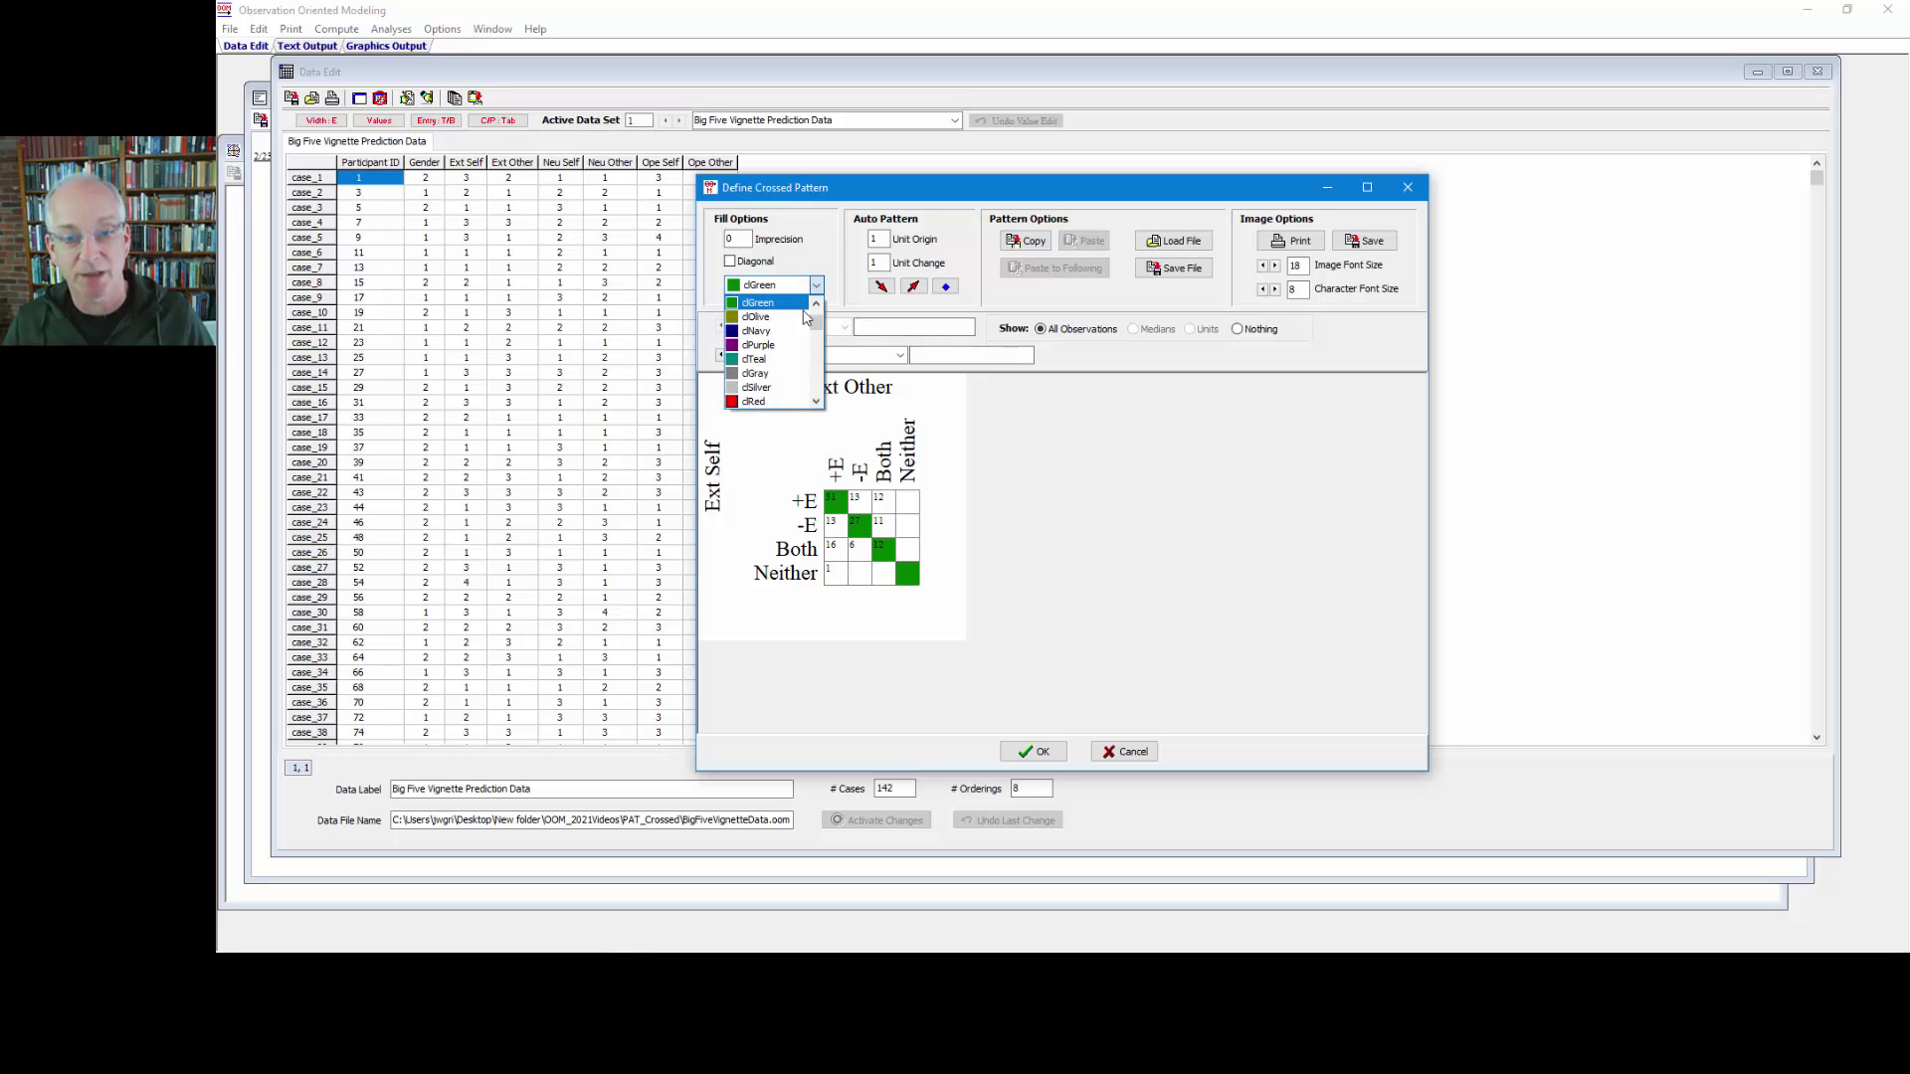
click(779, 388)
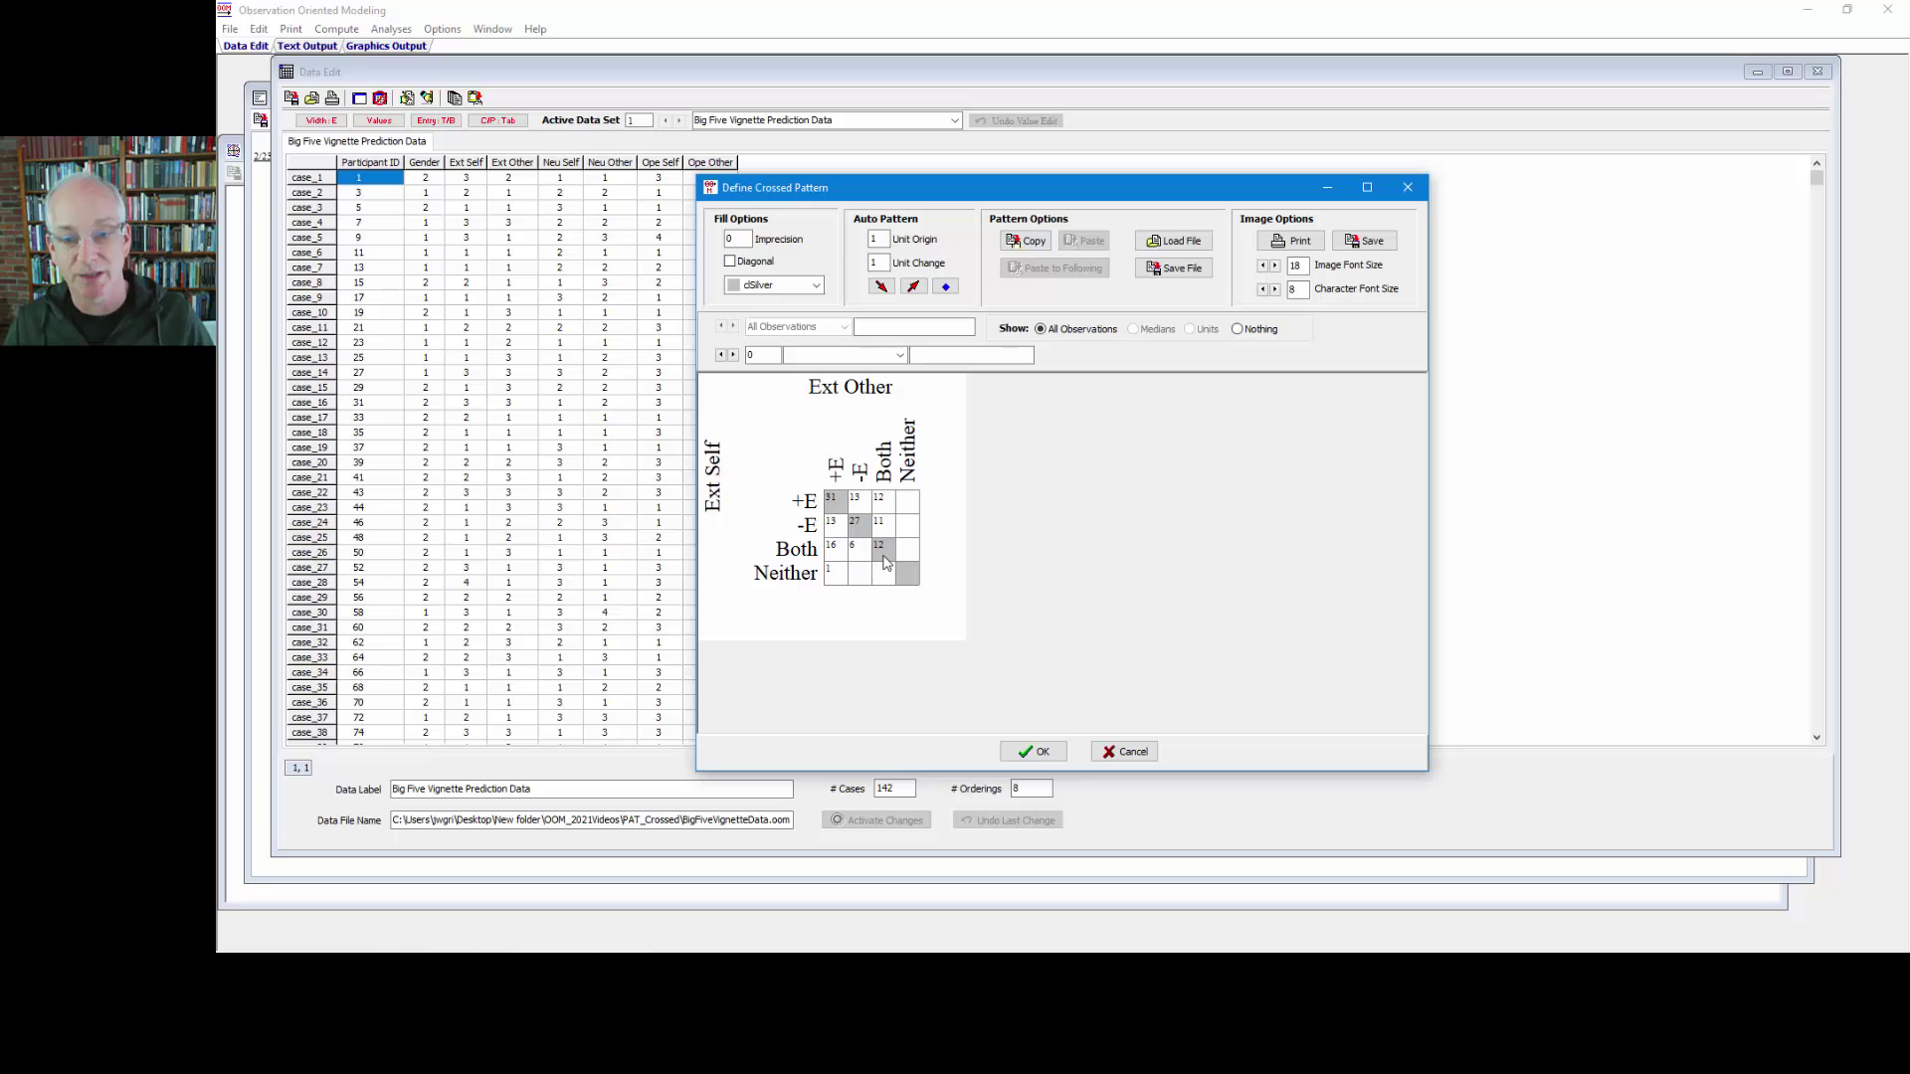
click(1276, 289)
click(1276, 290)
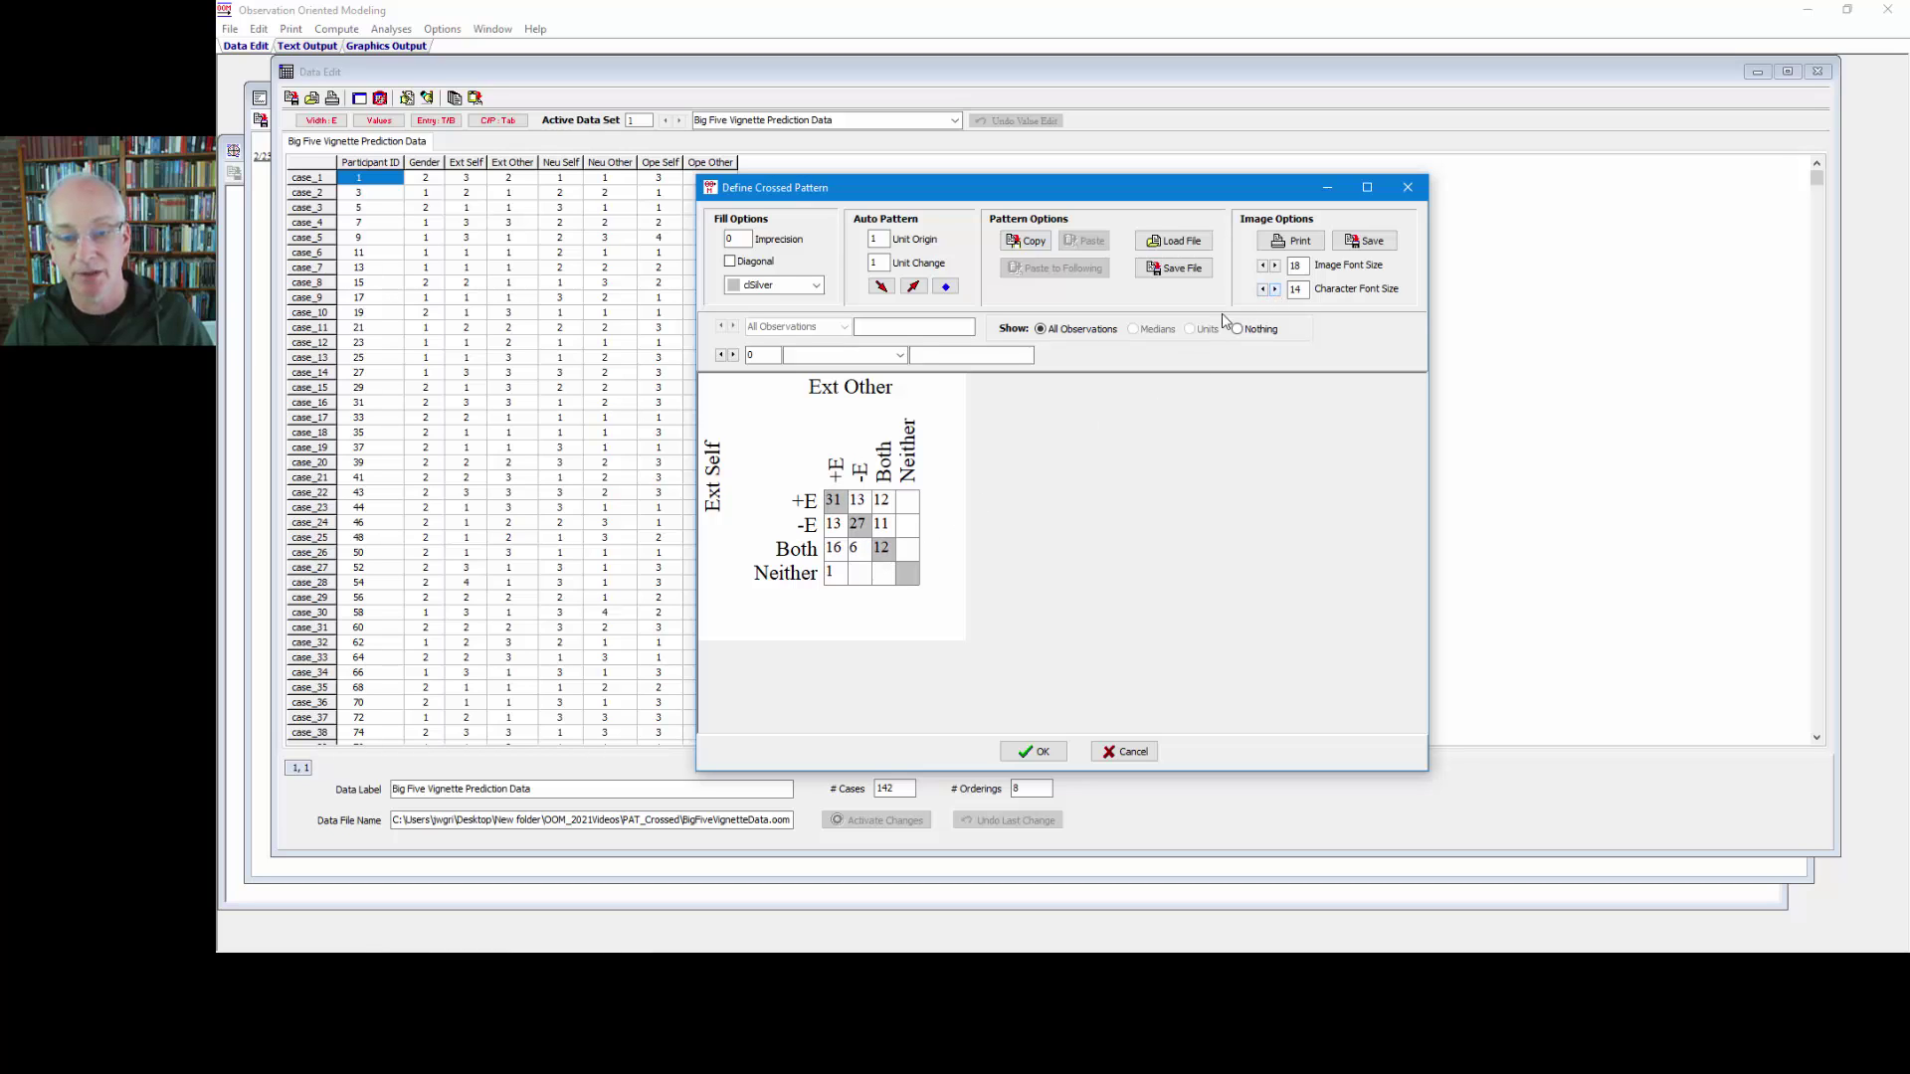
View case_1, case_2, case_3 and case_54 individually in the grid and accept the crossed pattern definition
click(856, 527)
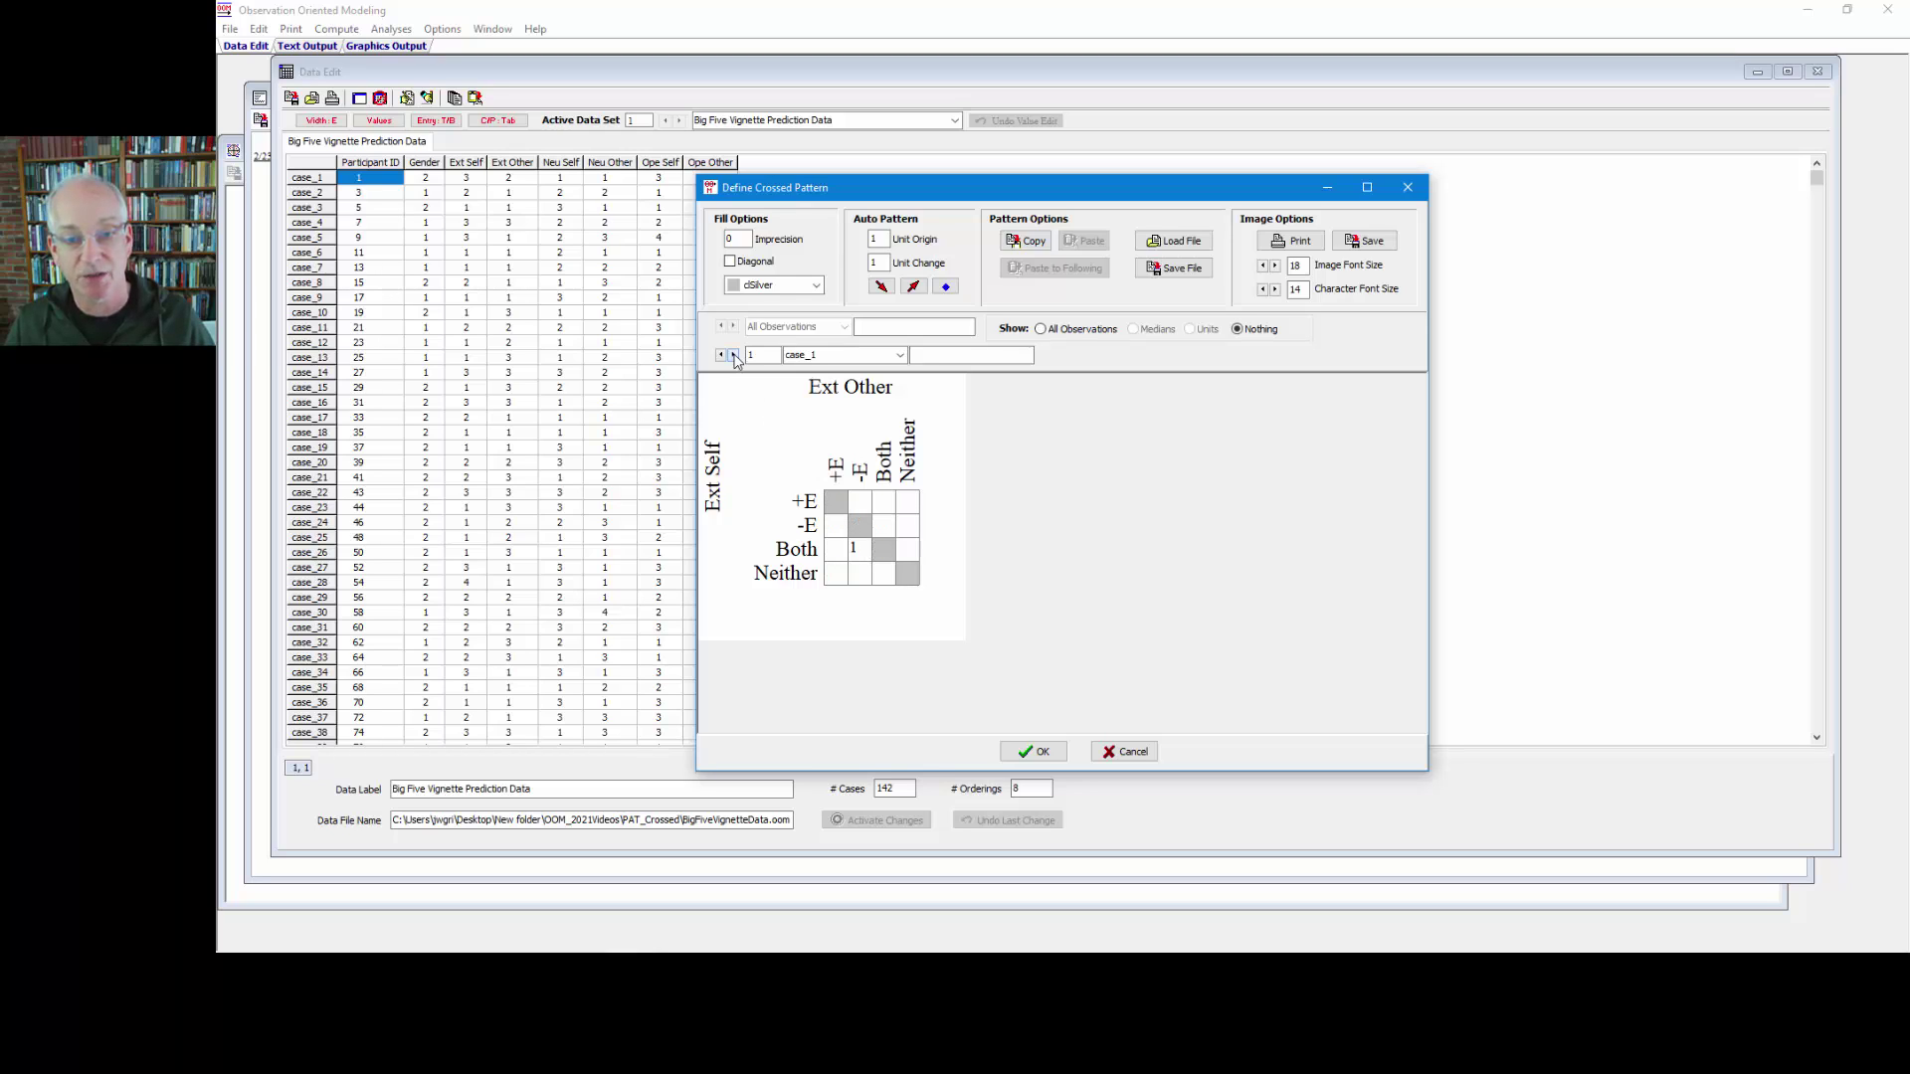
click(734, 355)
click(734, 355)
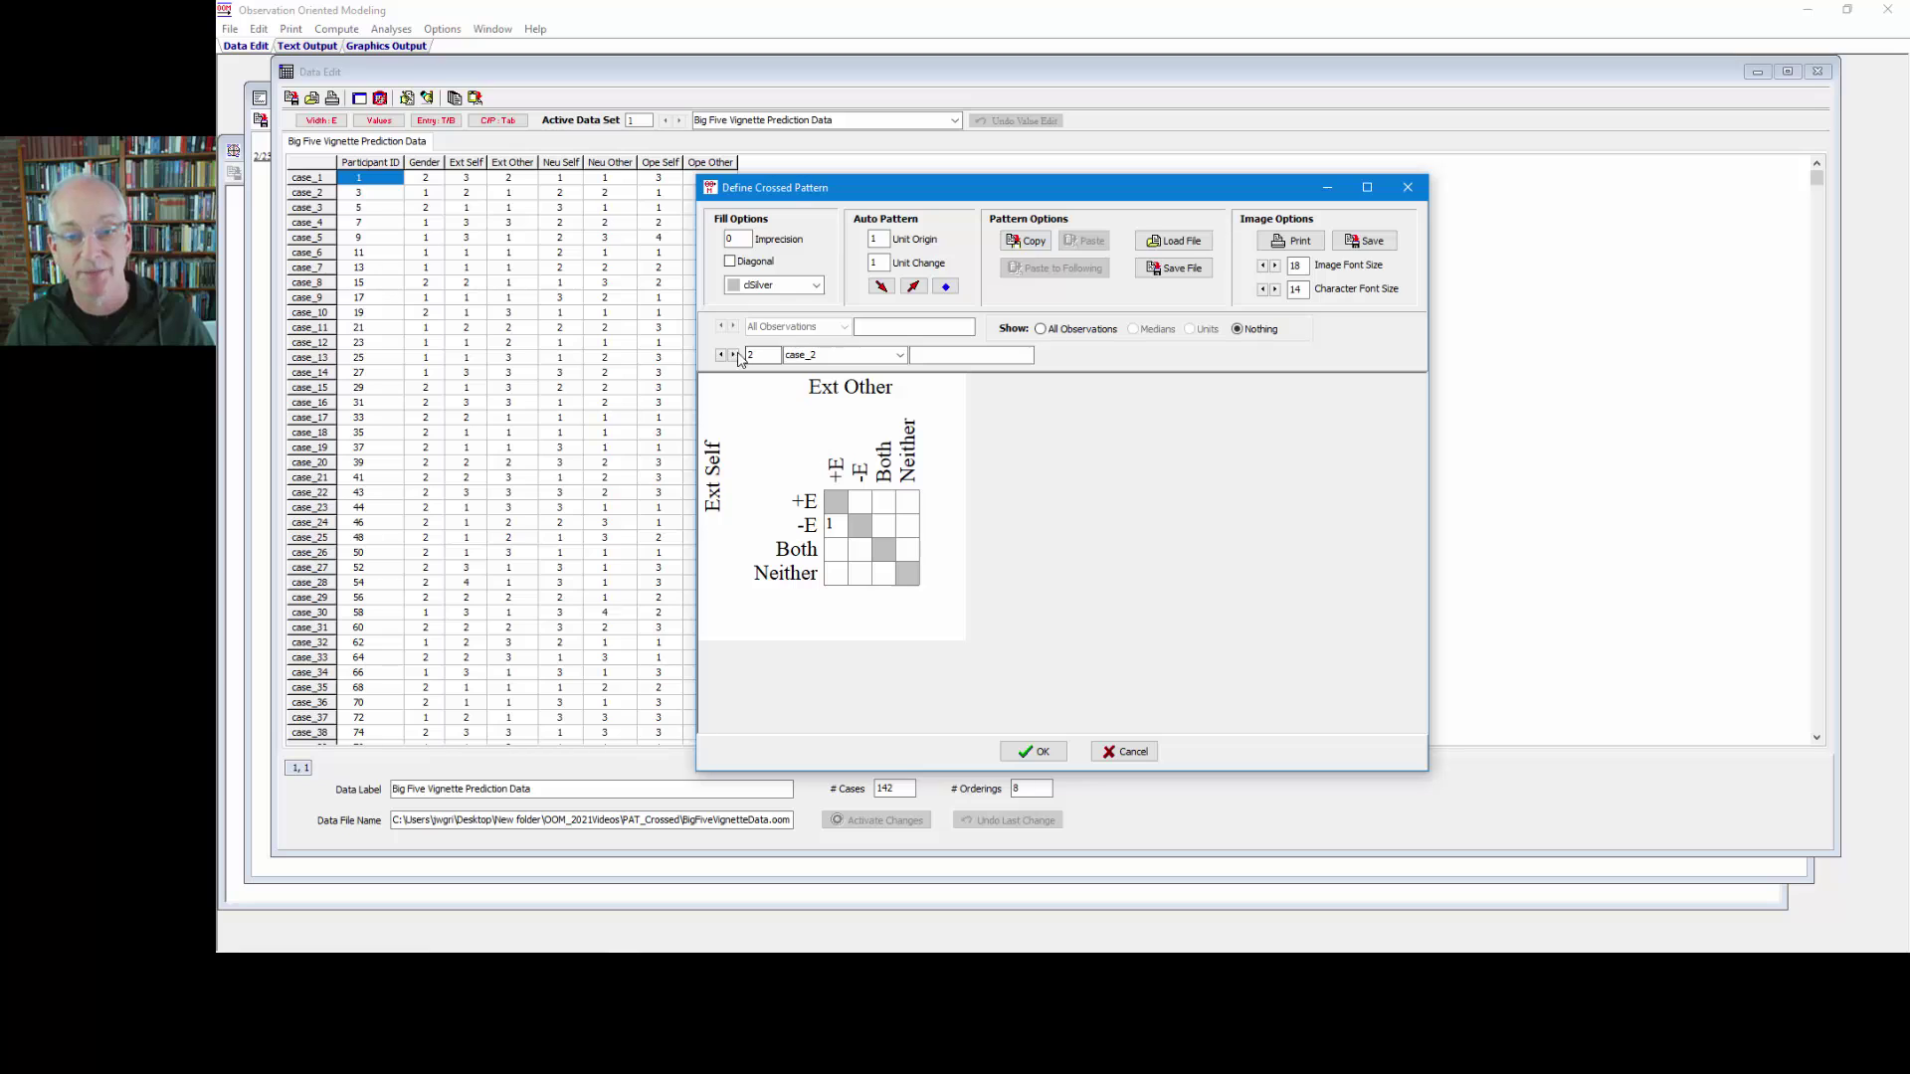
click(734, 355)
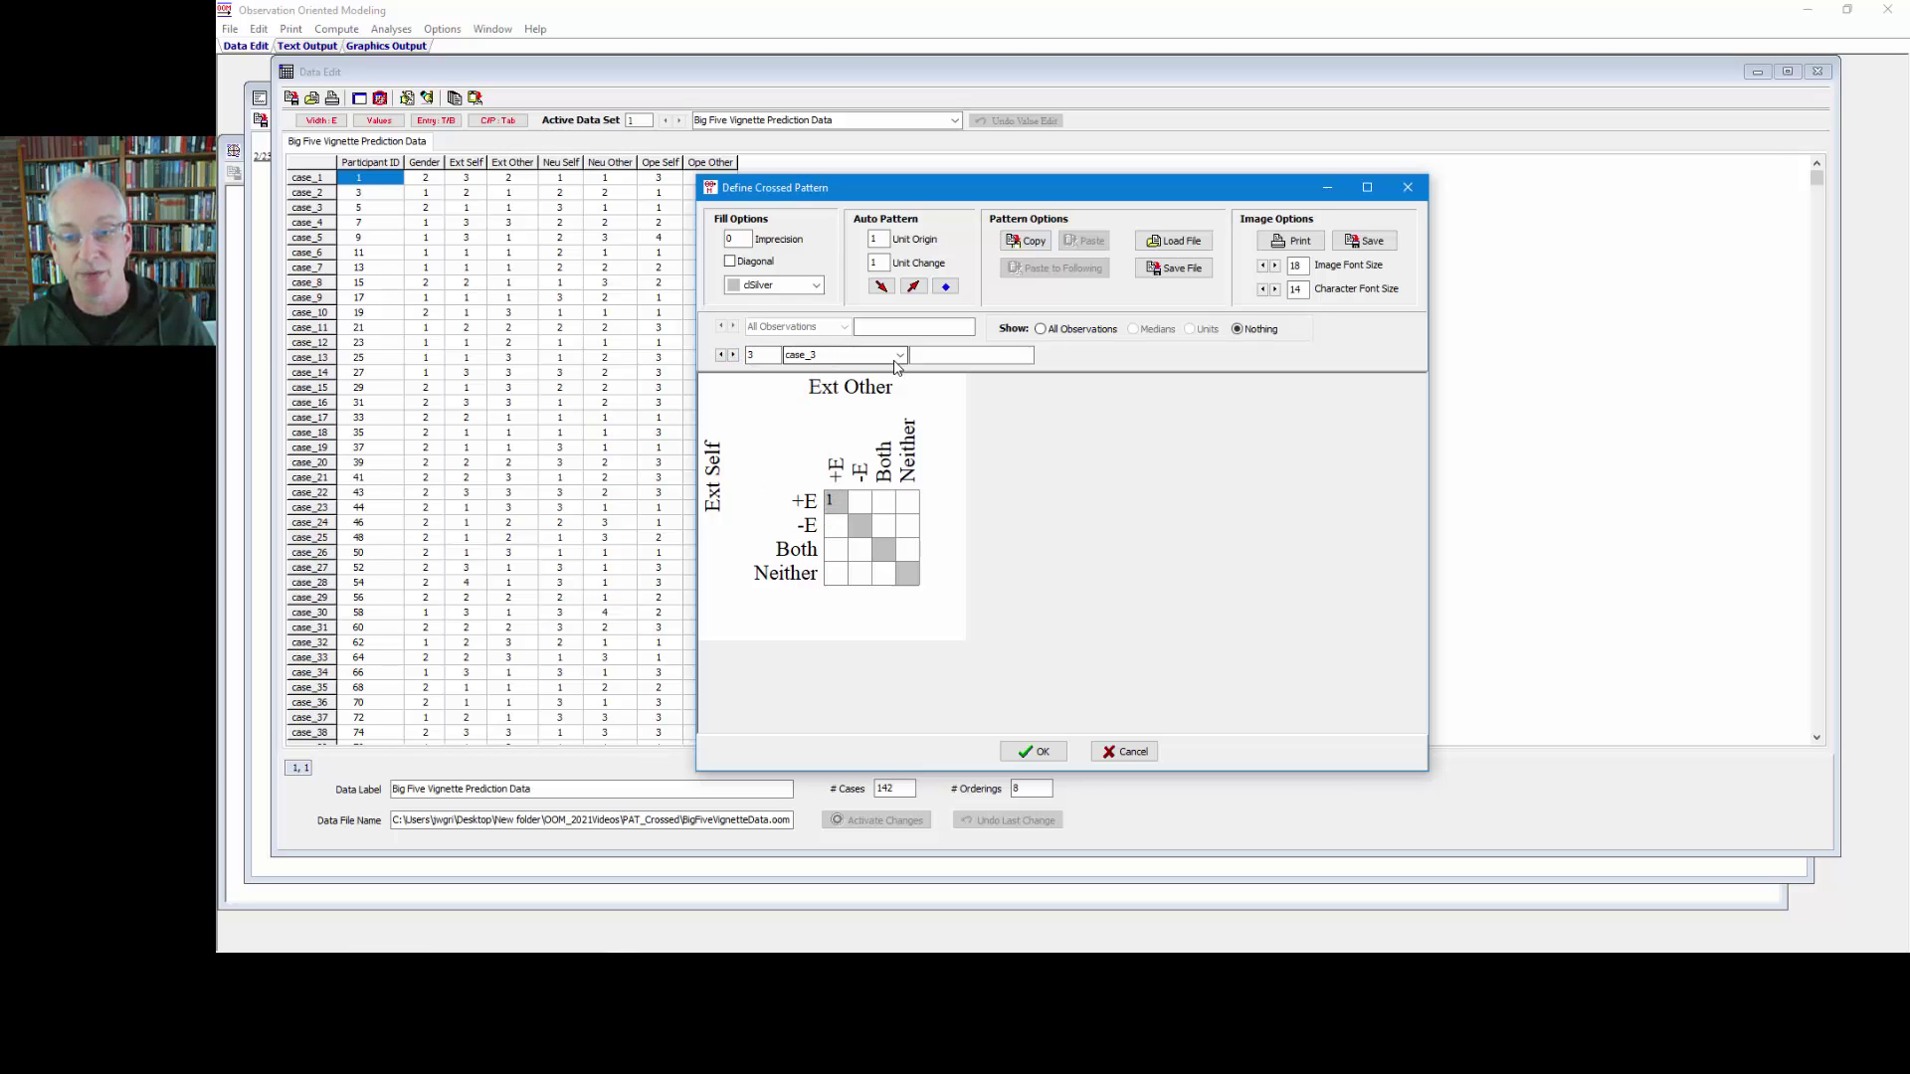
click(898, 356)
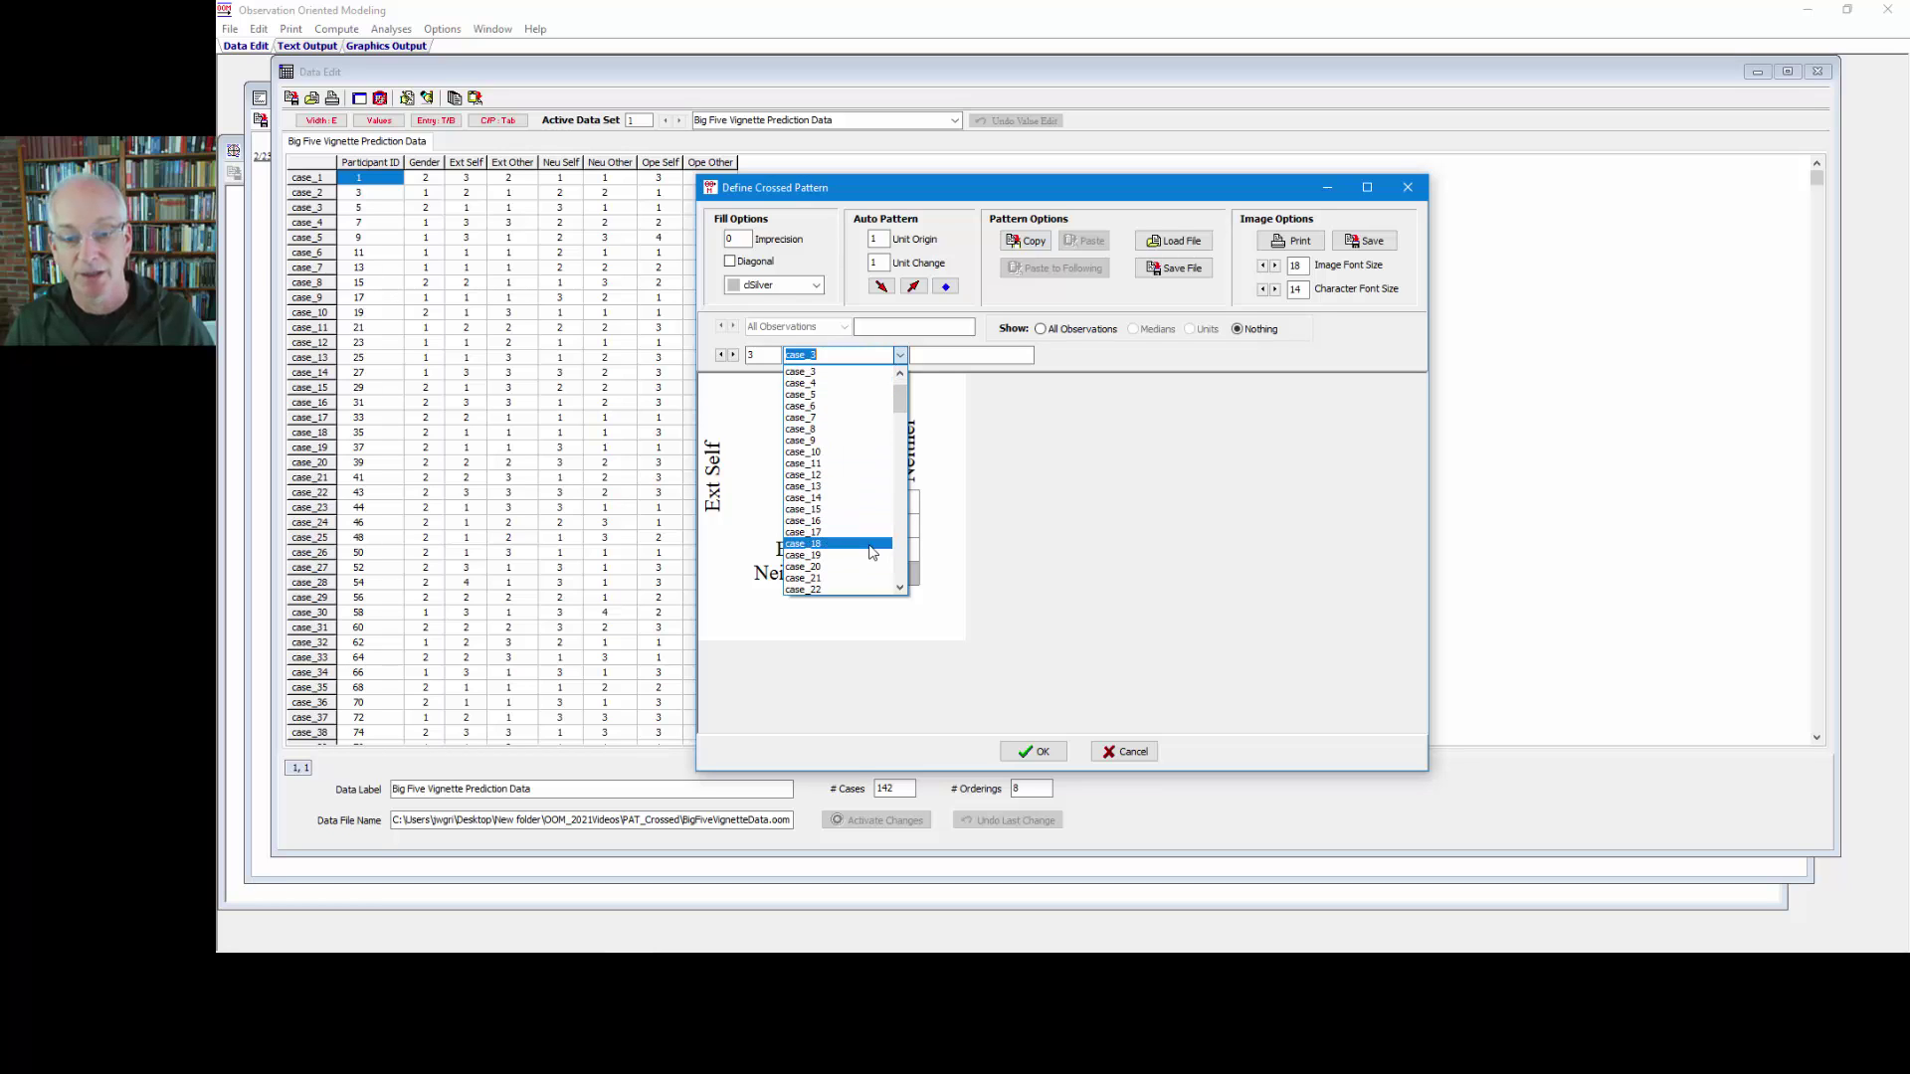
scroll(898, 579, down, 9)
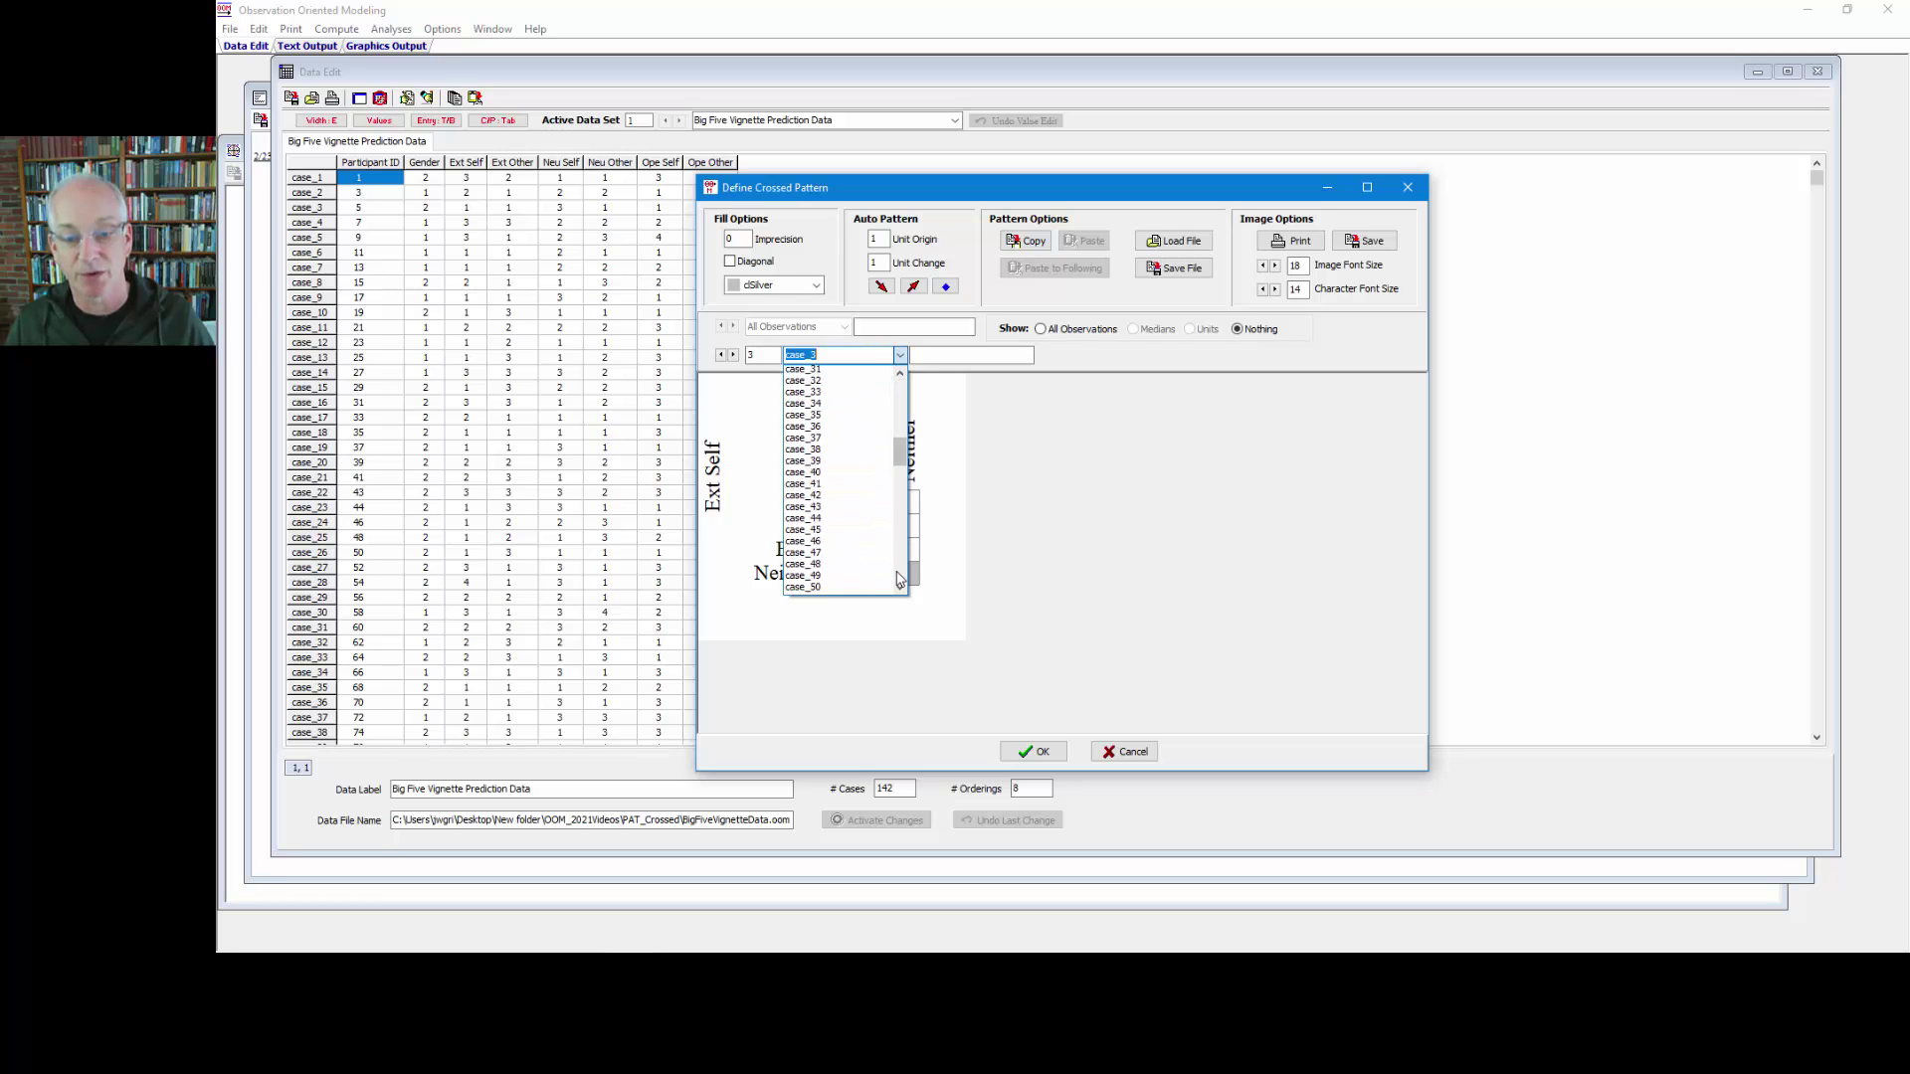
scroll(898, 579, down, 3)
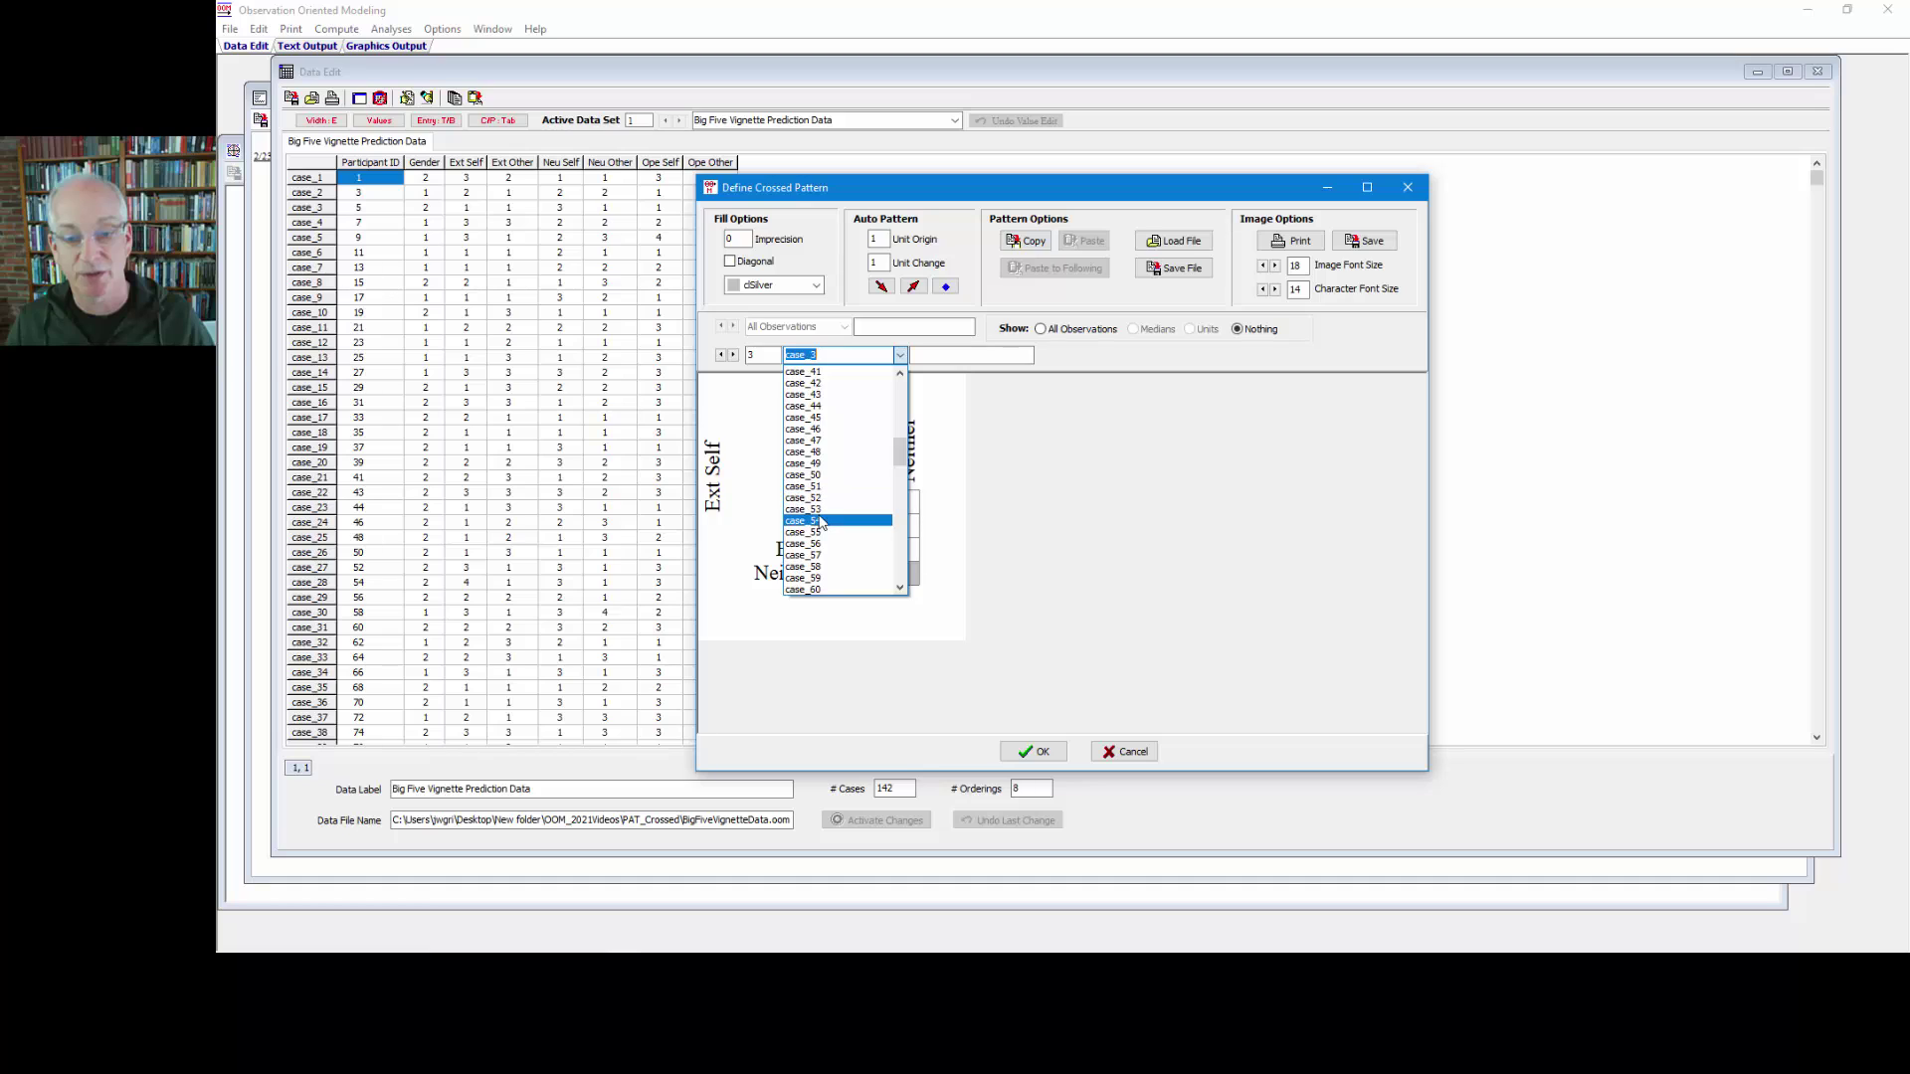
click(819, 519)
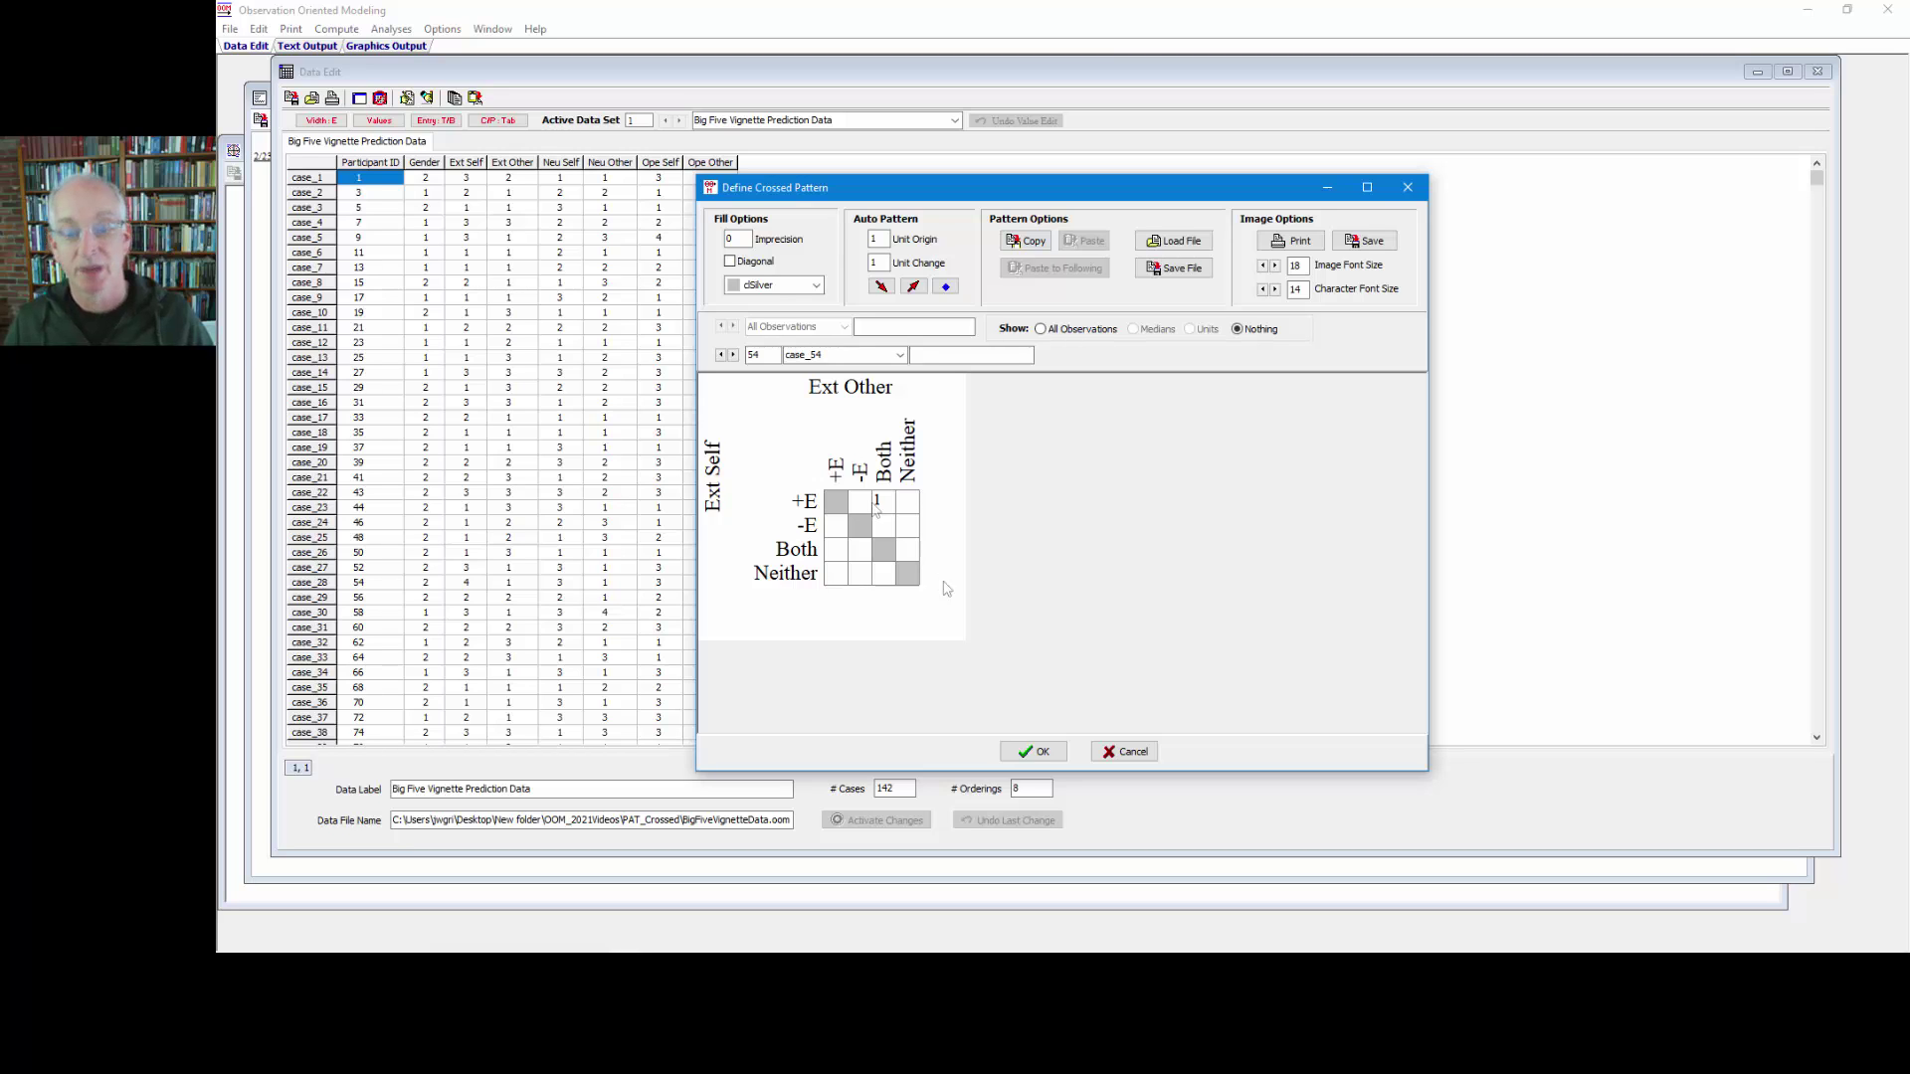
click(1030, 754)
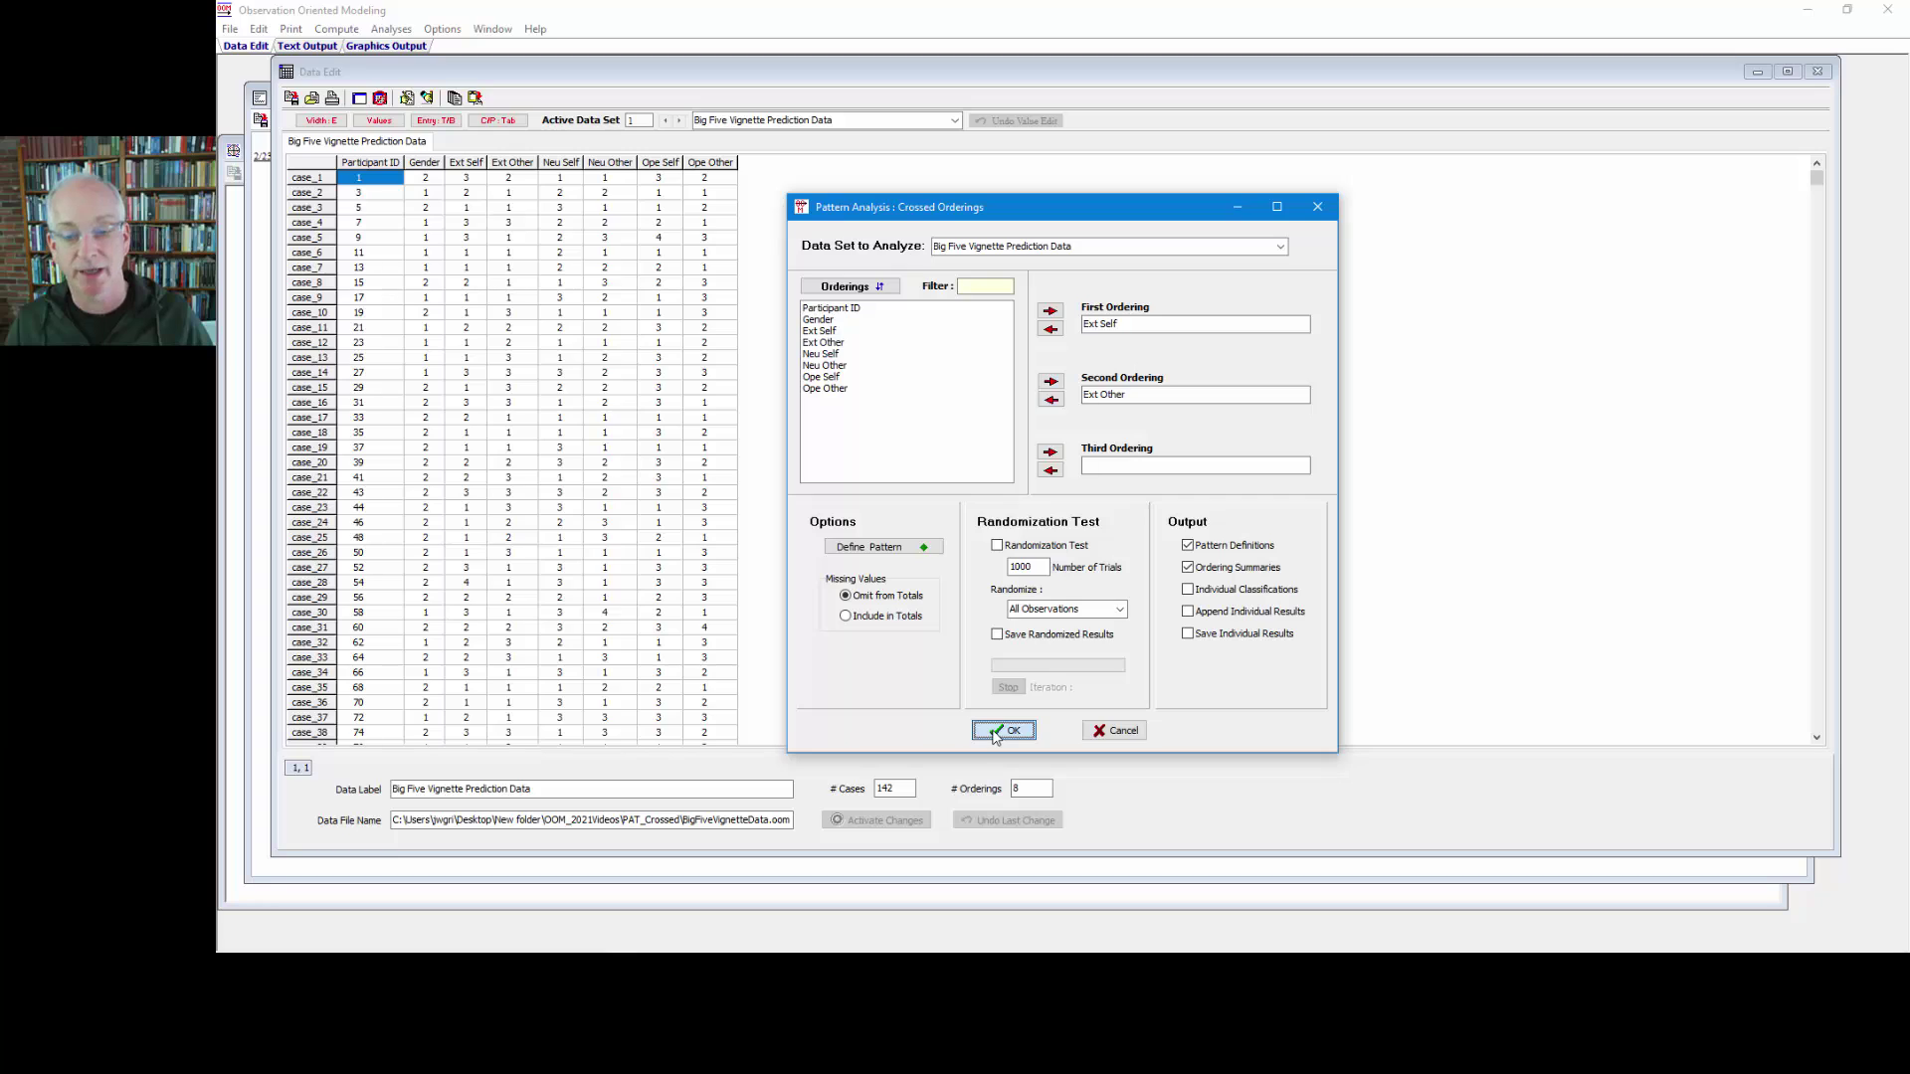
Run the crossed-orderings pattern analysis and highlight the missing-values line and the Ordering Frequency Summaries in the text output
click(1003, 731)
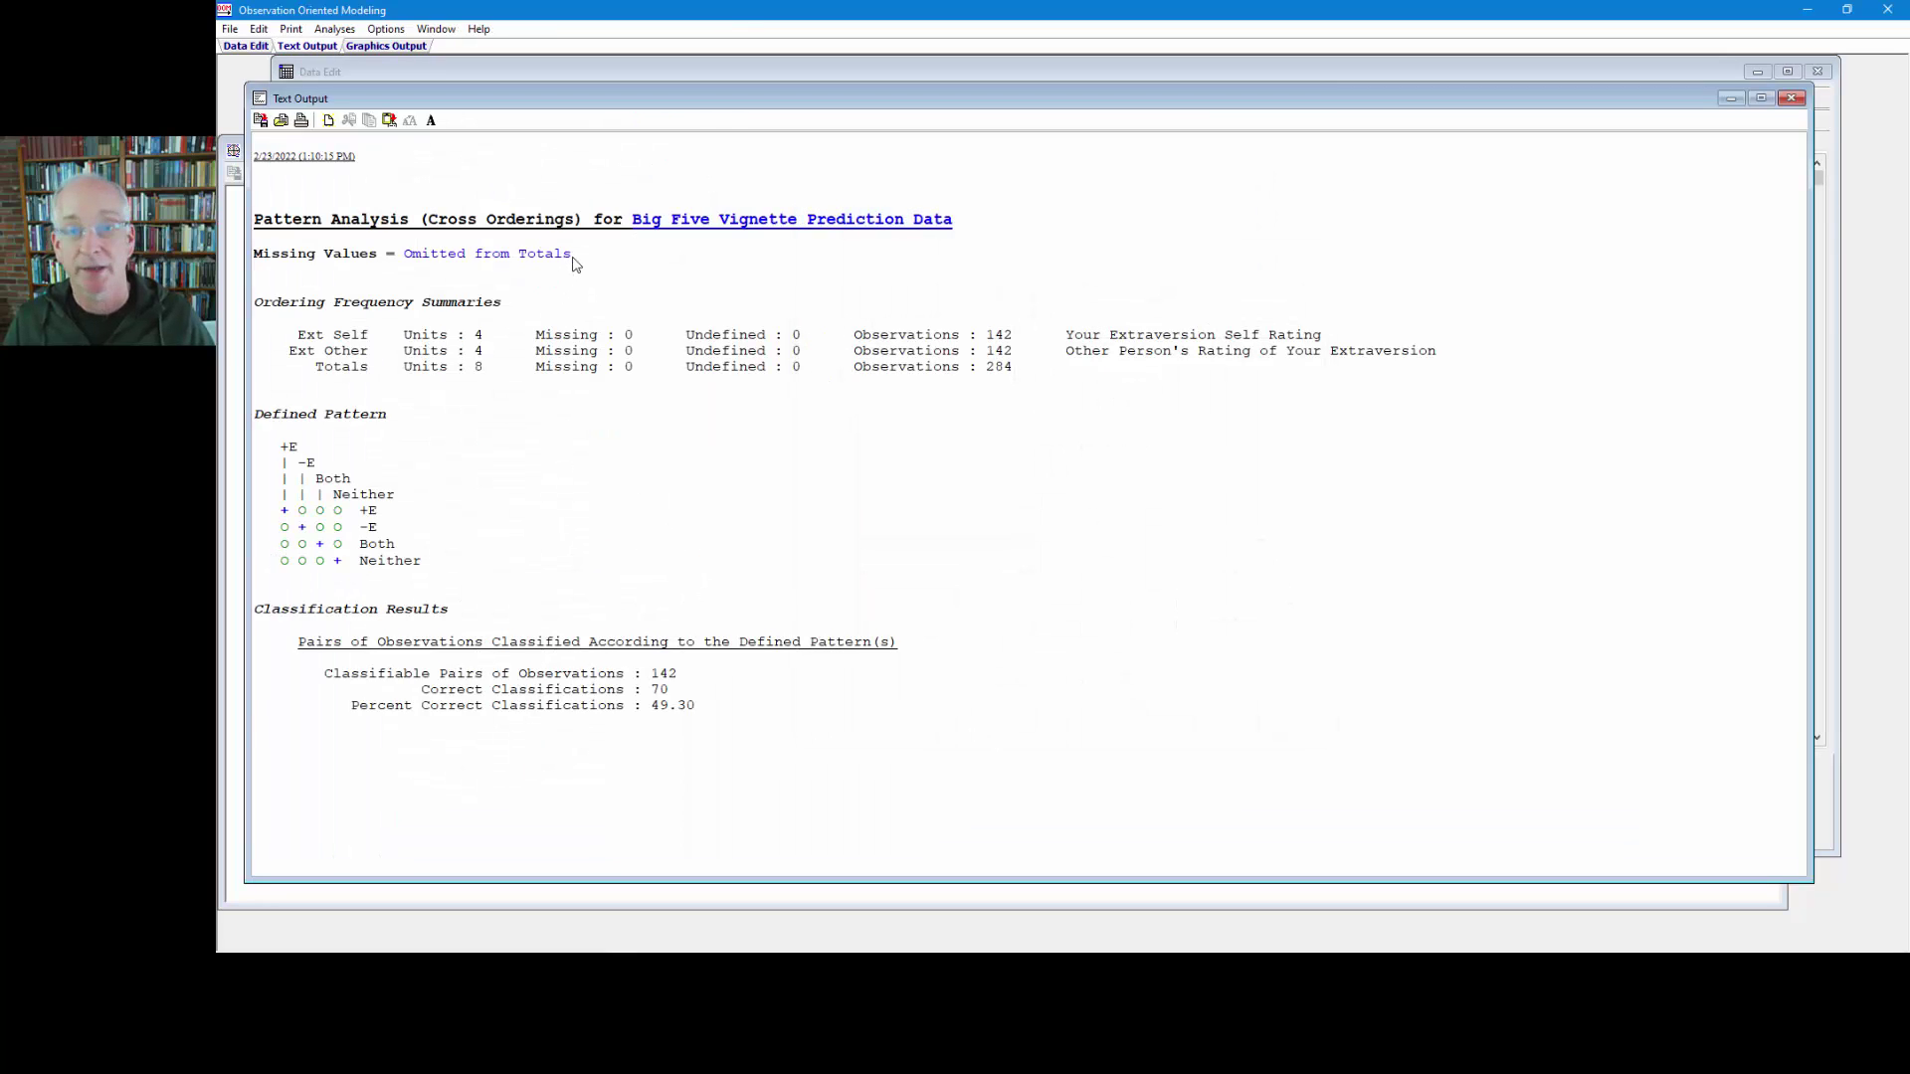
drag(574, 254, 255, 255)
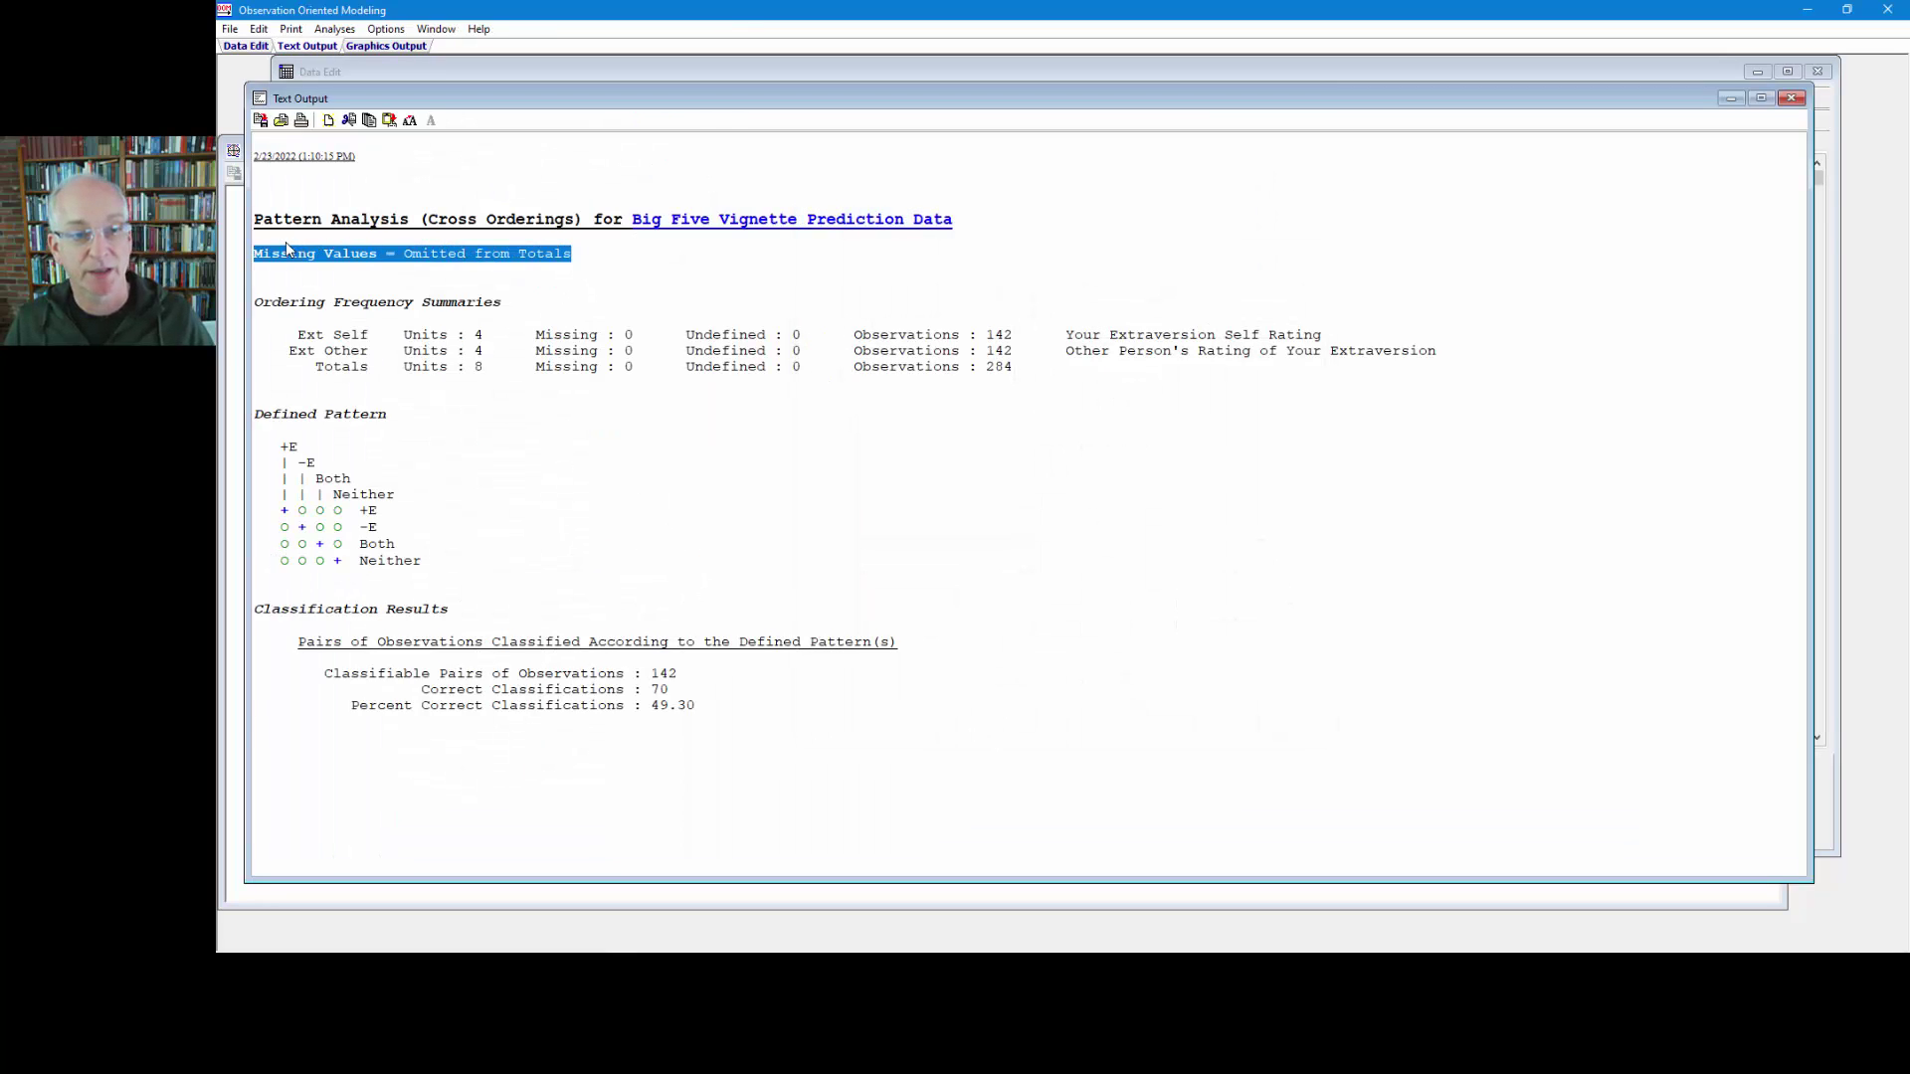
click(257, 303)
drag(259, 305, 343, 385)
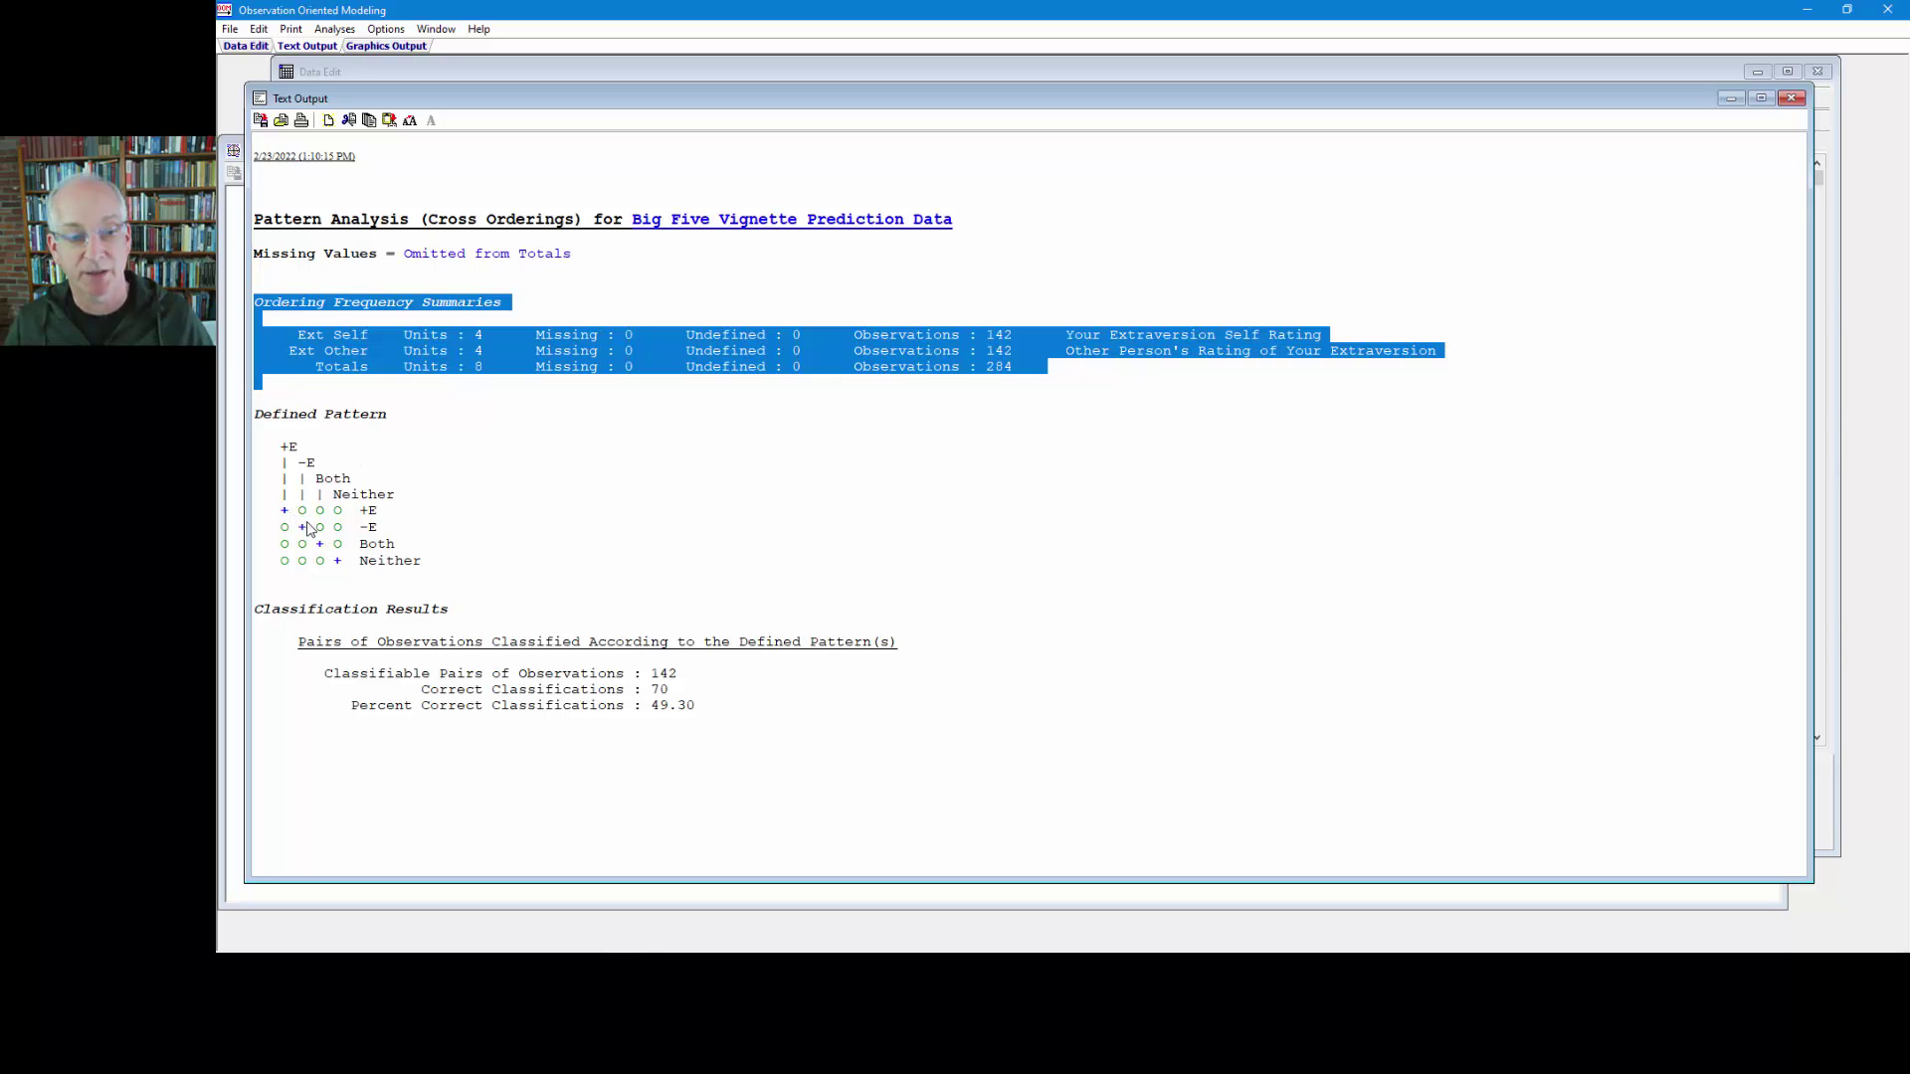
Highlight the Classification Results heading and, one by one, the classifiable pairs, correct classifications and percent correct classifications lines
drag(449, 611, 236, 611)
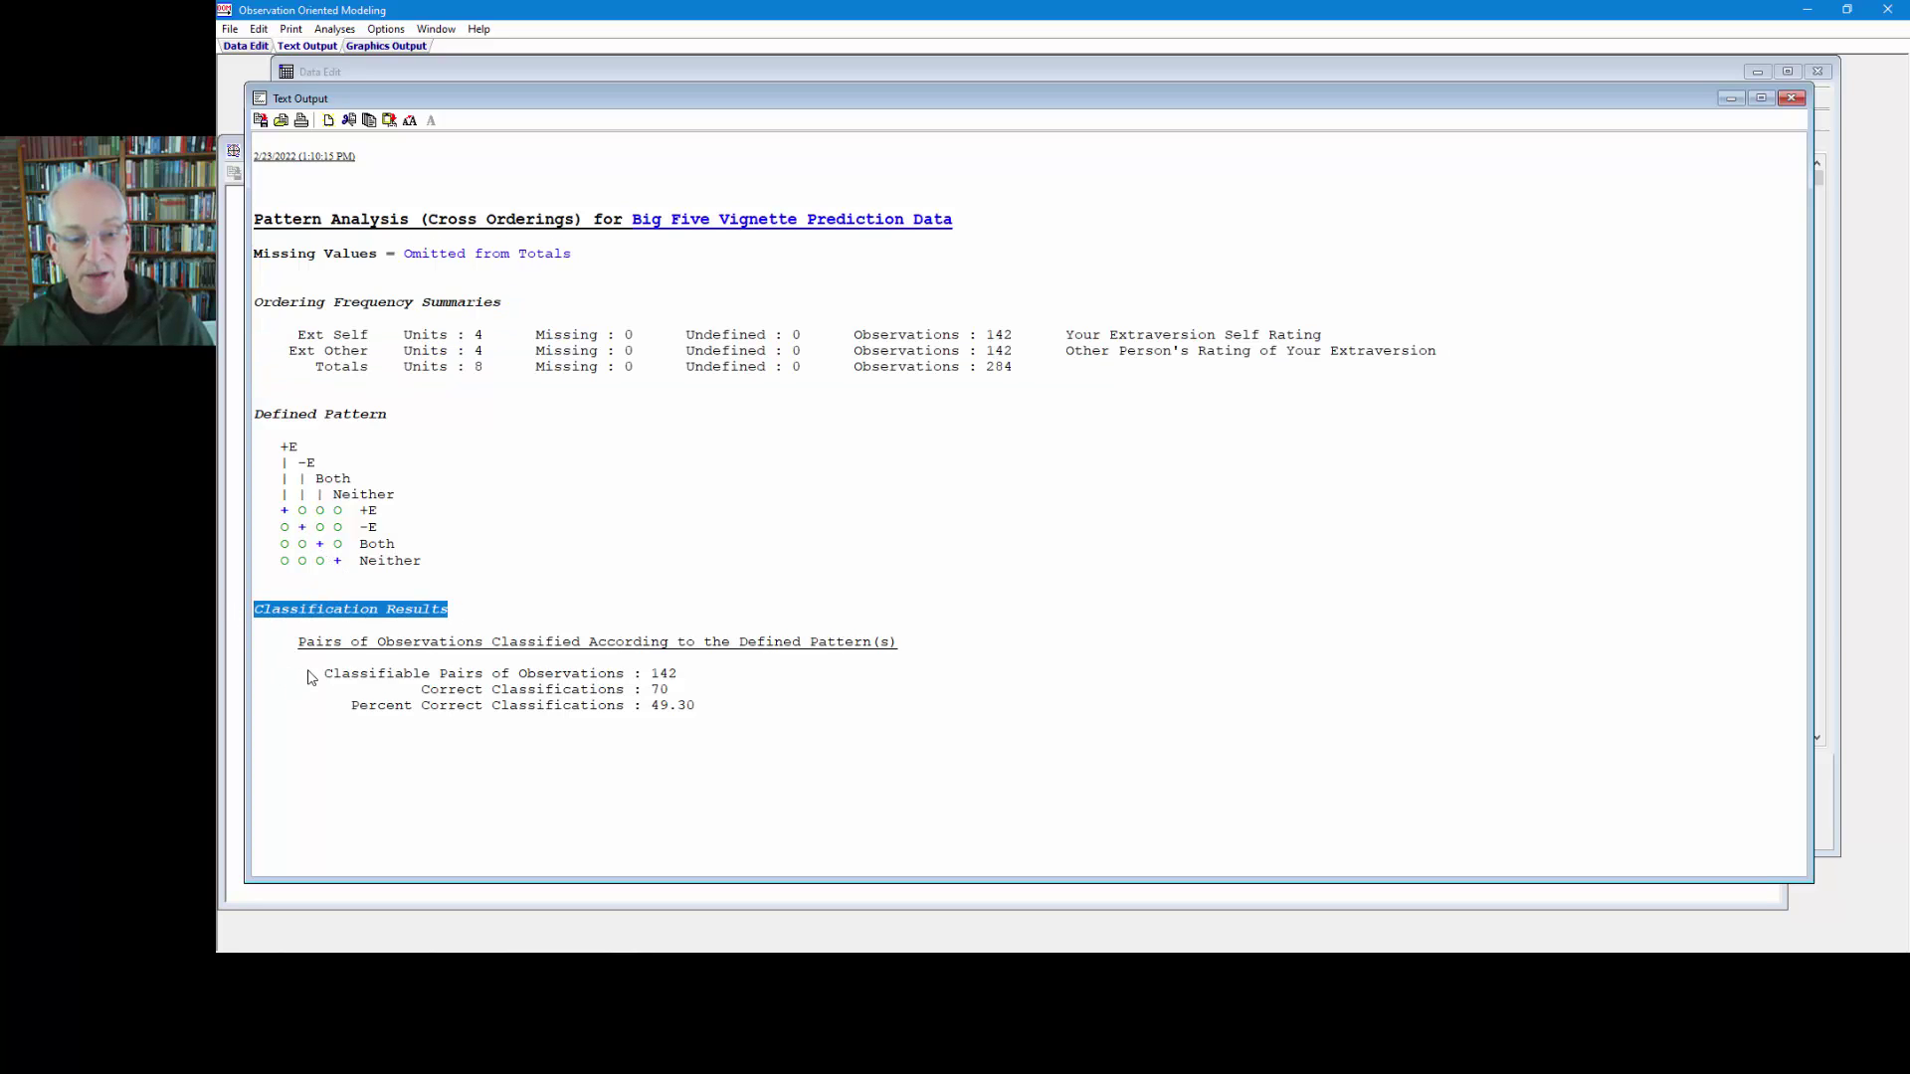
drag(307, 673, 686, 680)
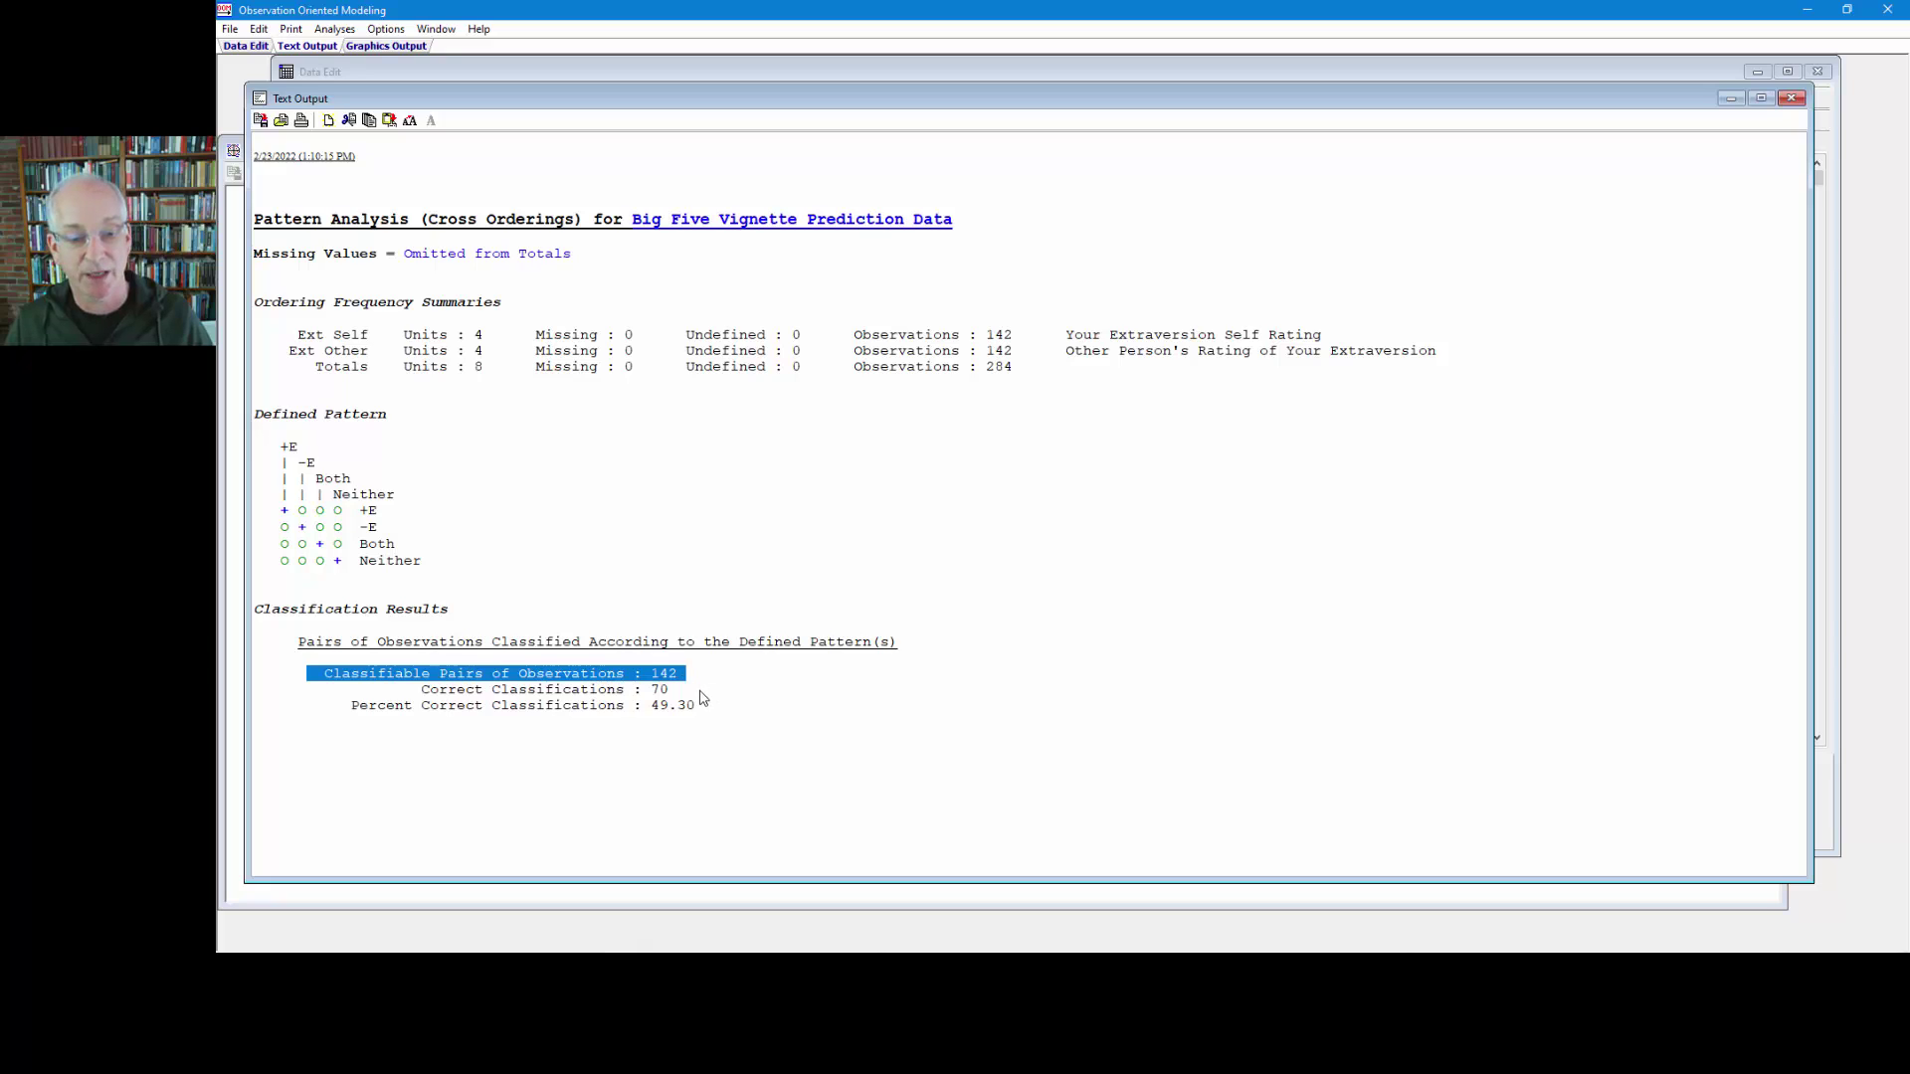
click(699, 696)
drag(691, 696, 422, 696)
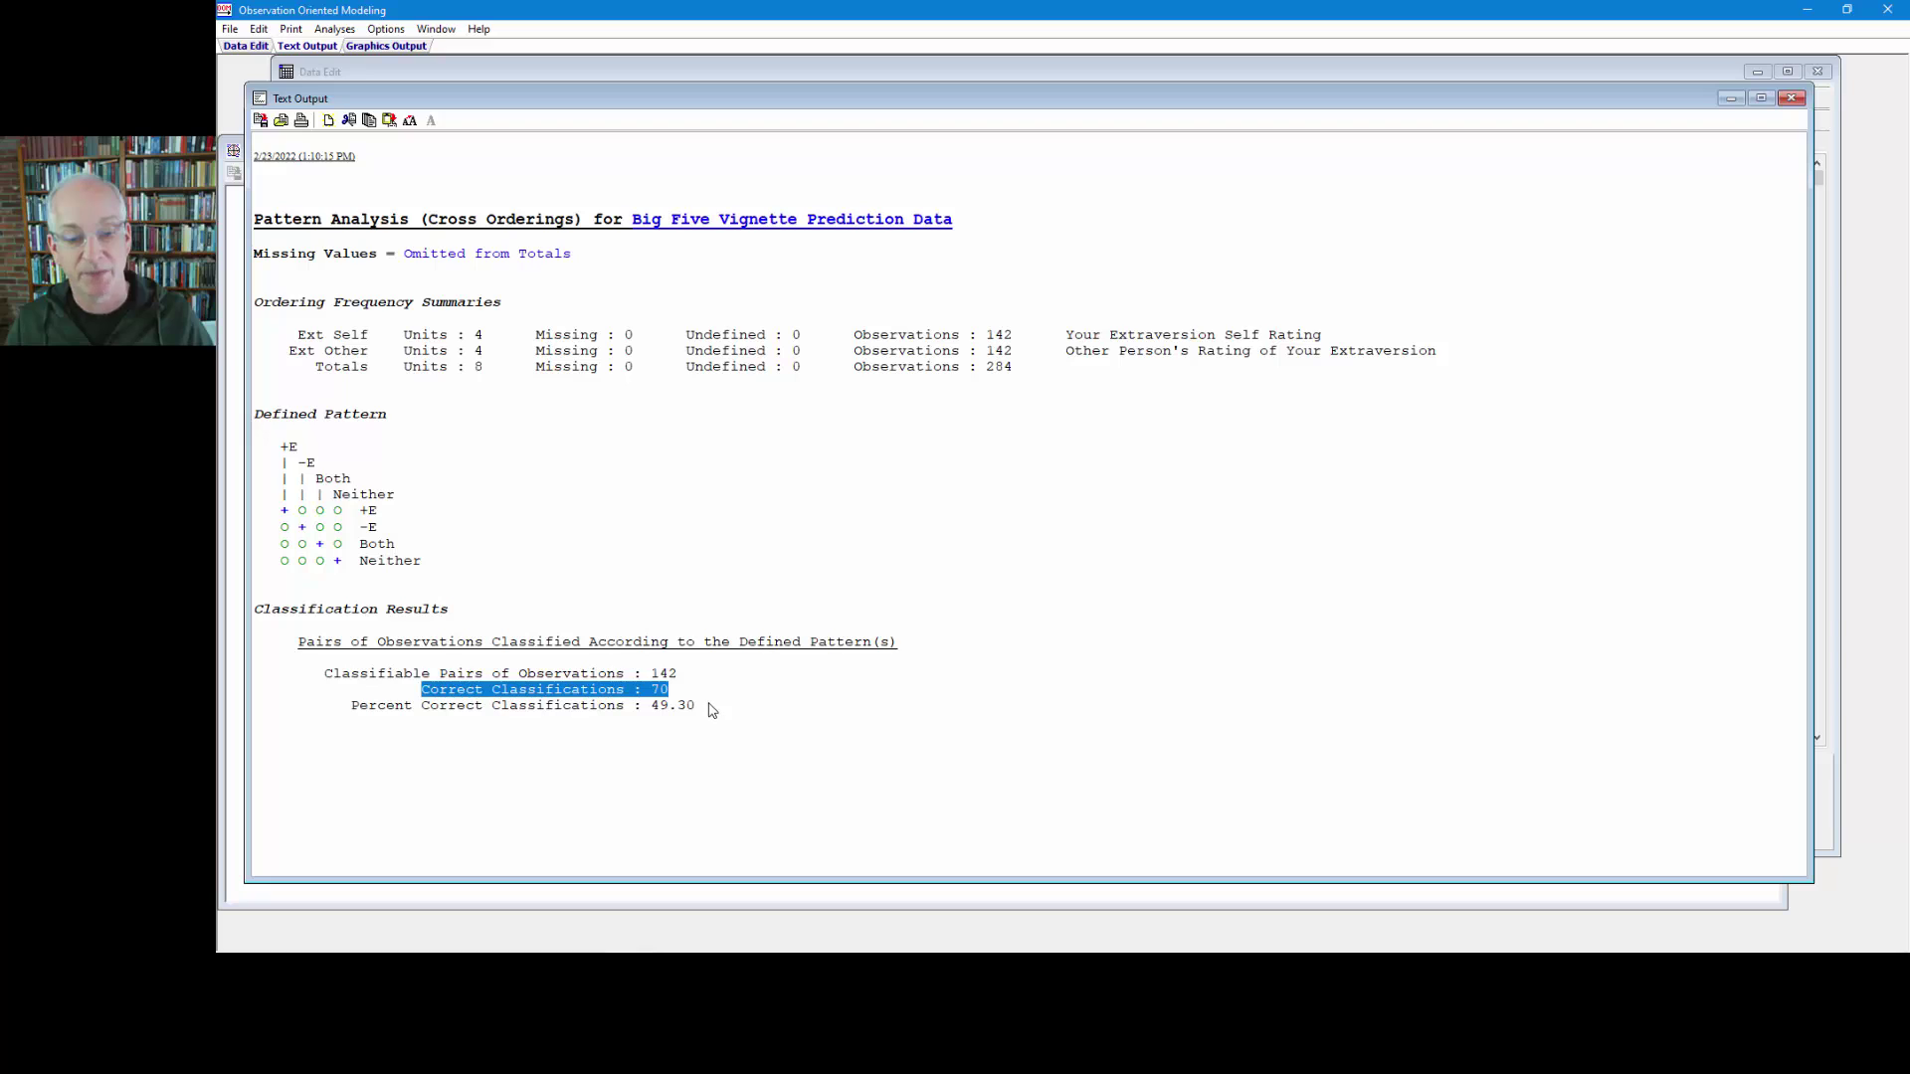
drag(701, 708, 343, 709)
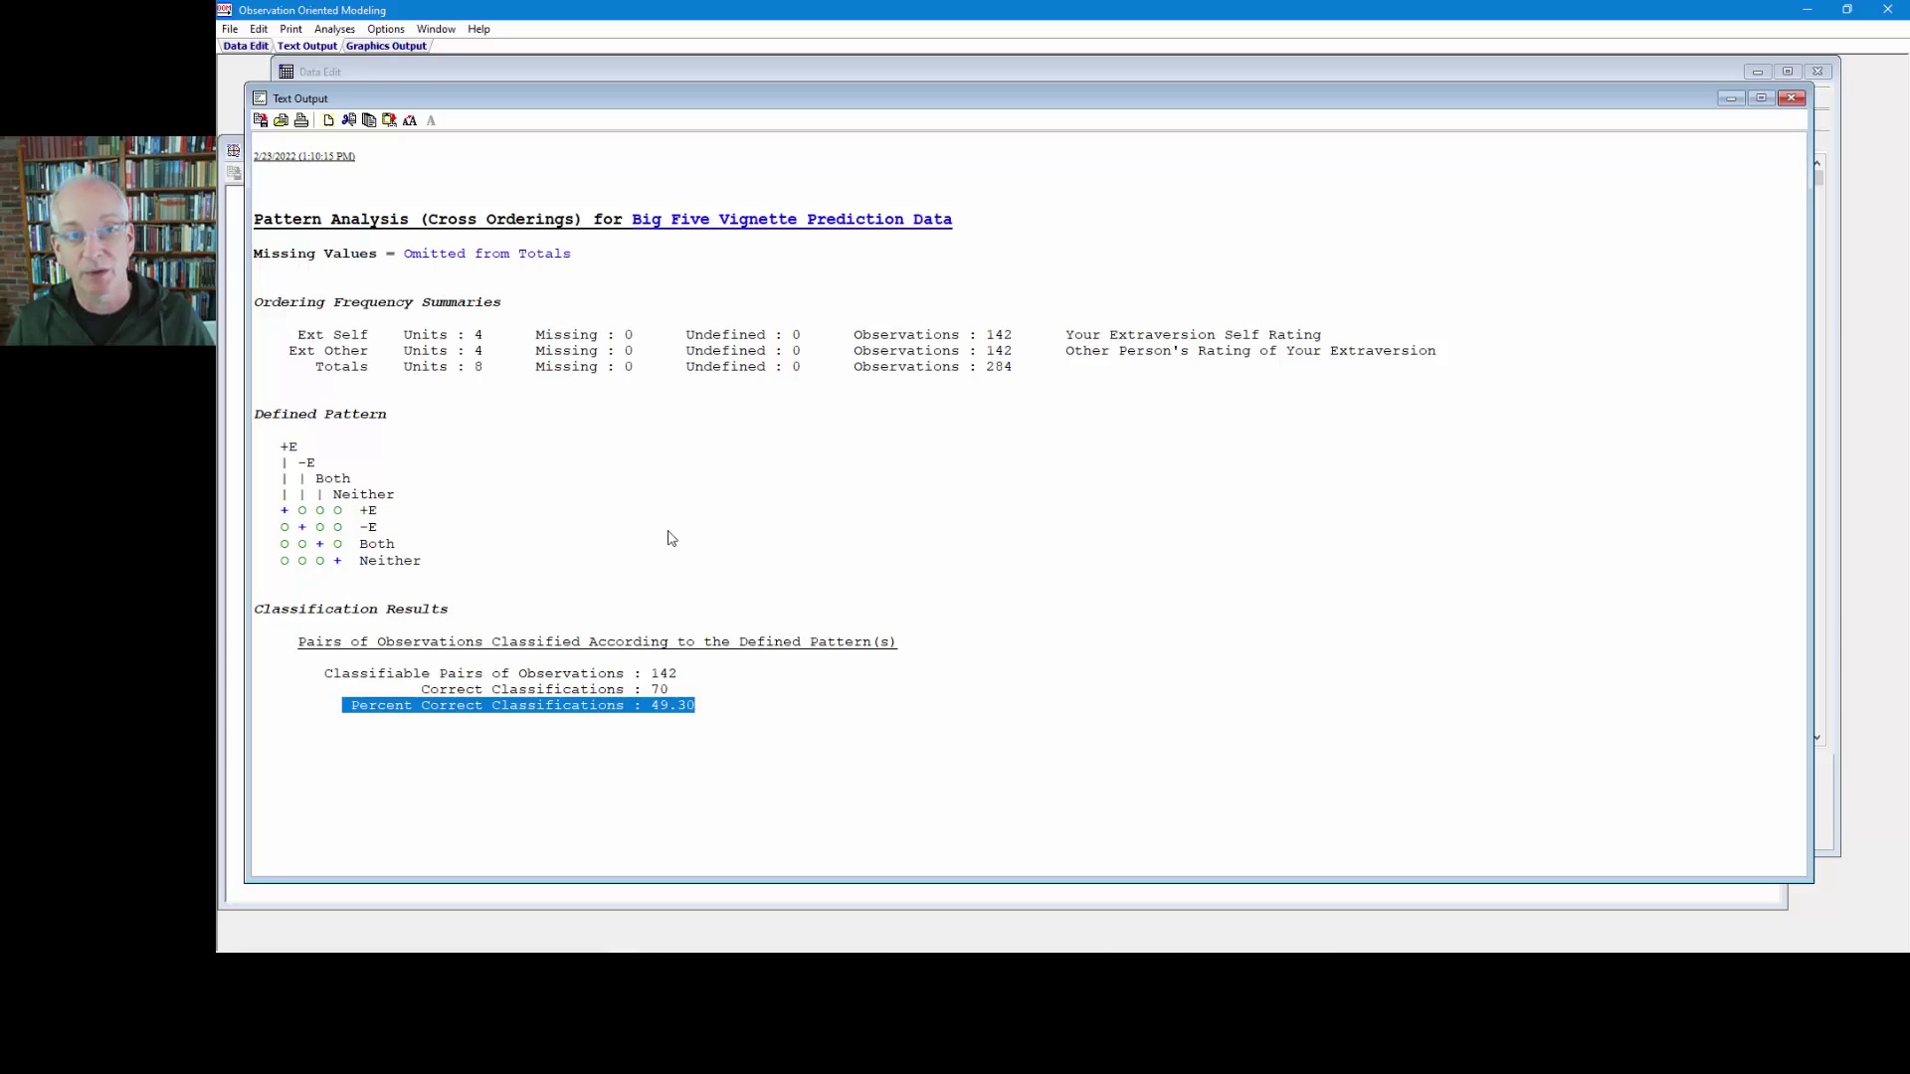
Show all observations in the crossed pattern grid of Ext Self and Ext Other, and highlight the percent correct classifications line in the output
click(338, 33)
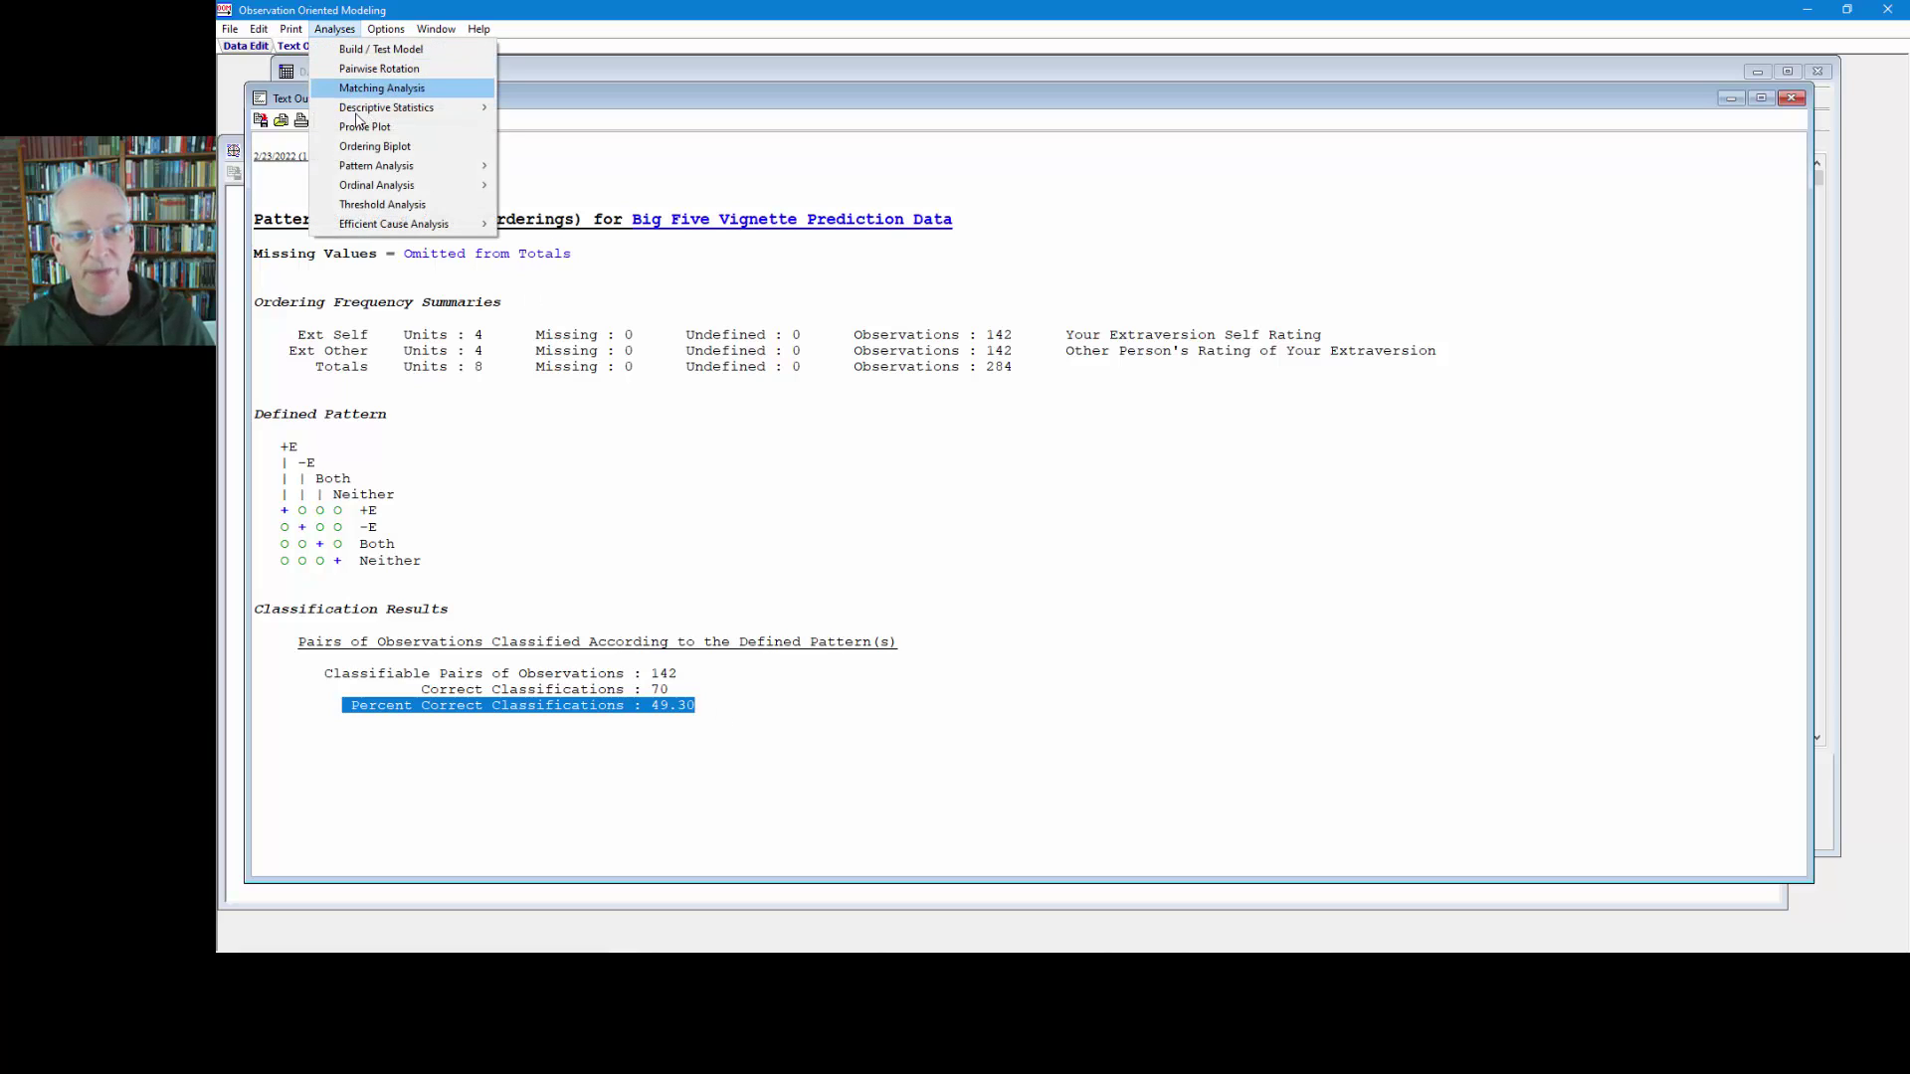
mouse_move(471, 166)
click(537, 185)
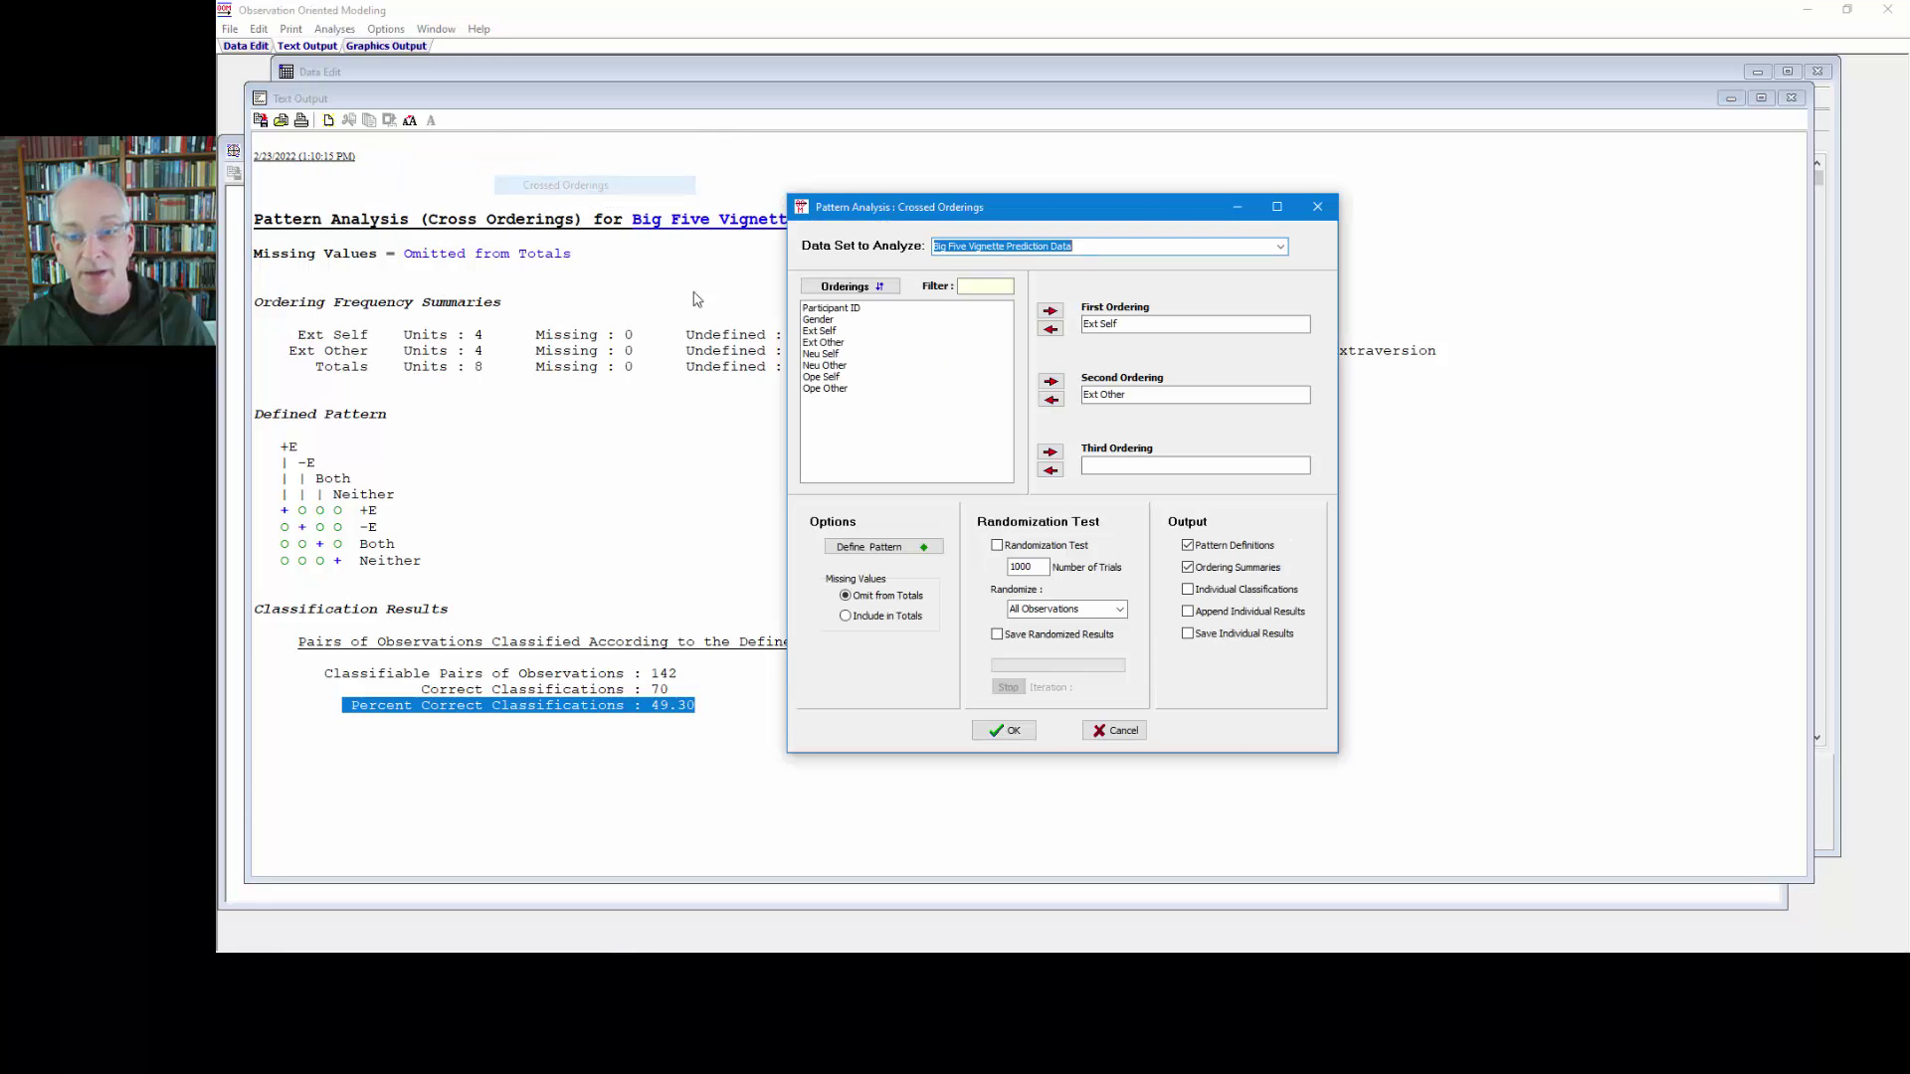
click(841, 546)
click(1081, 332)
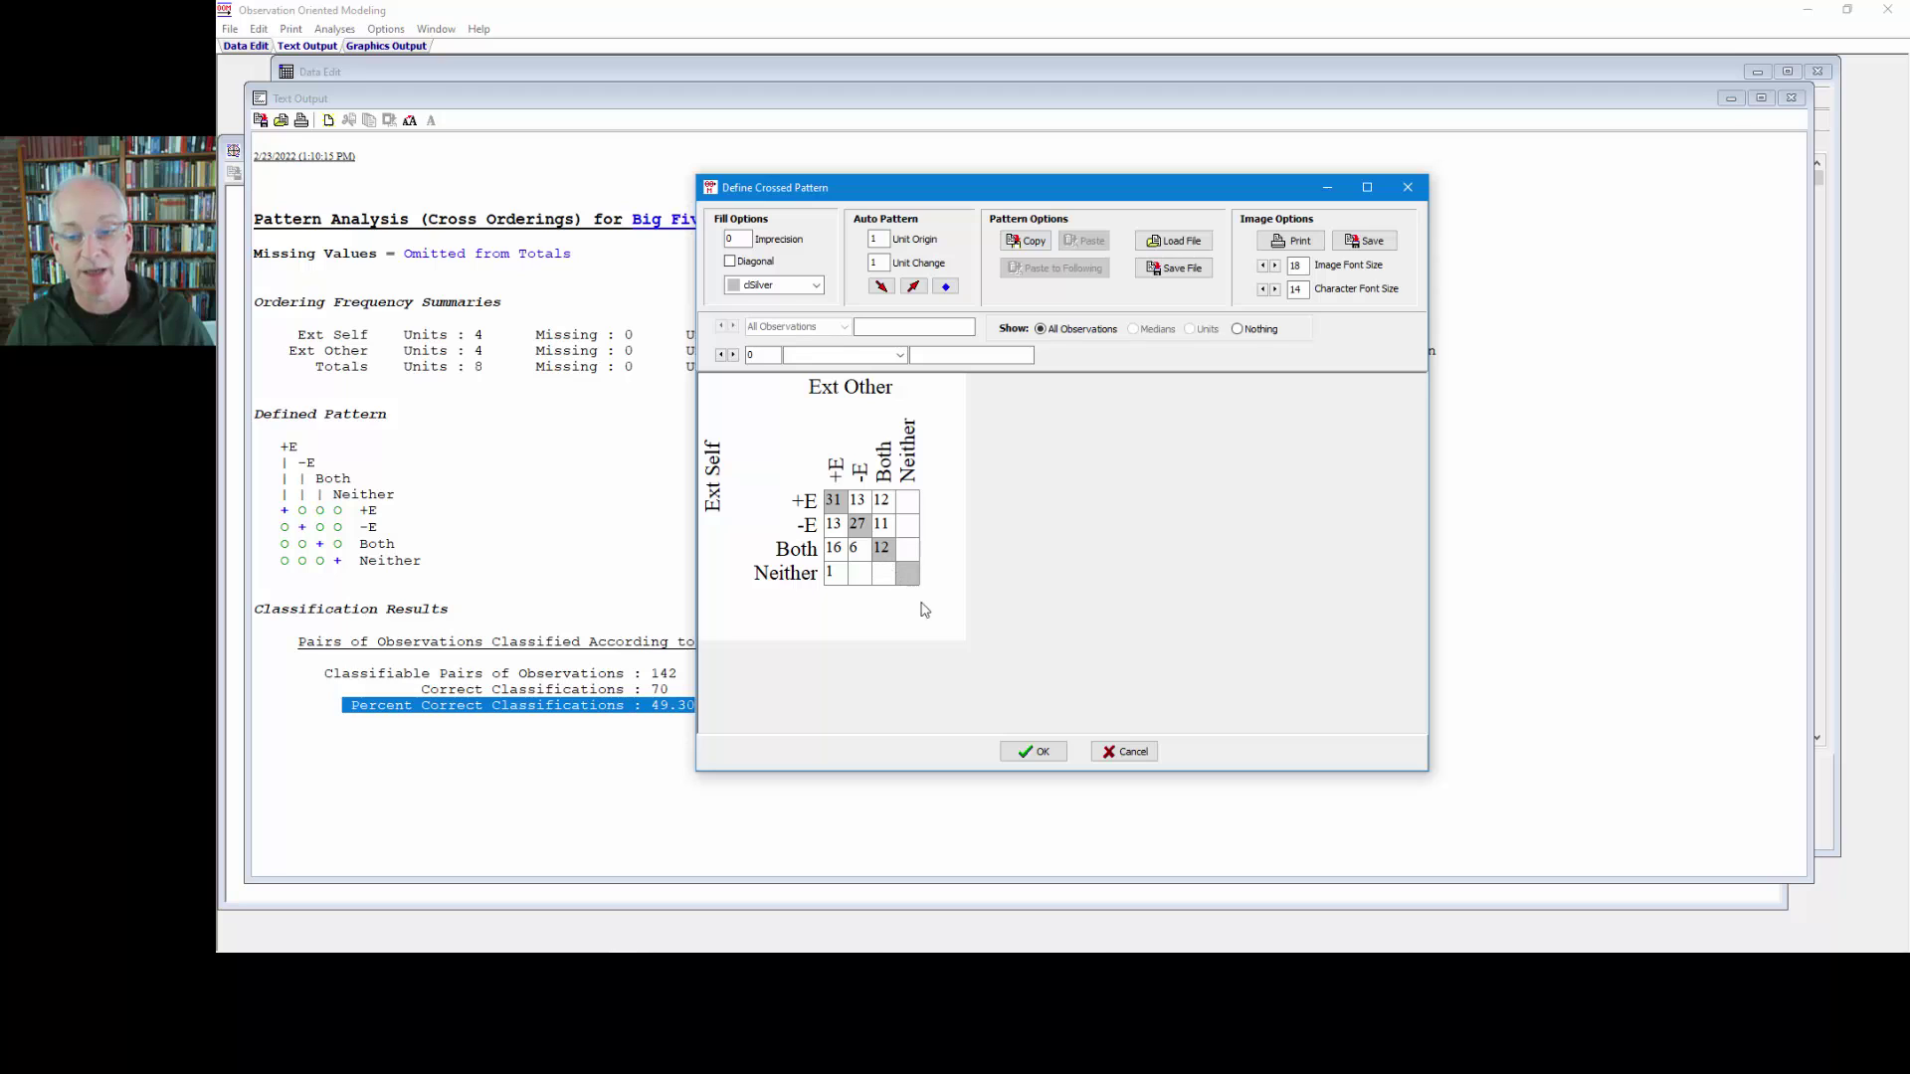
click(1029, 751)
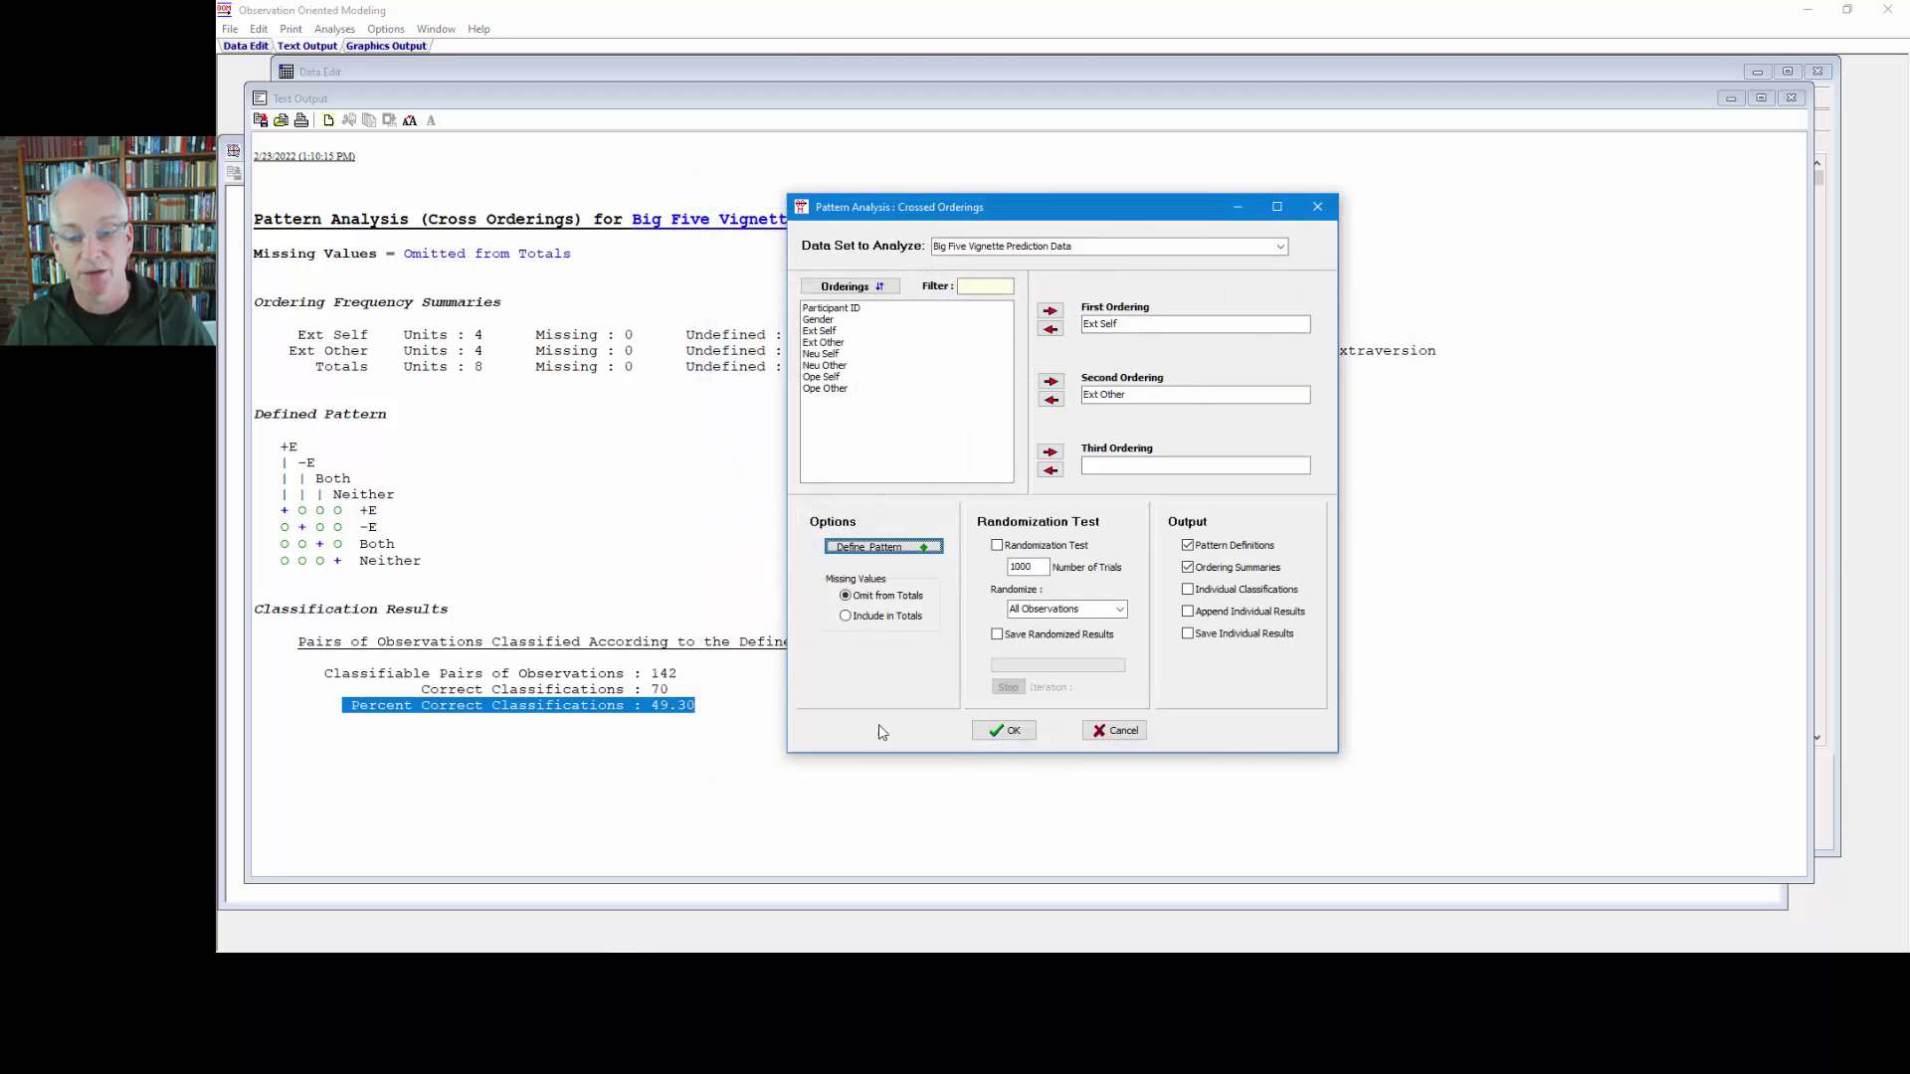
click(1098, 733)
drag(742, 716, 362, 707)
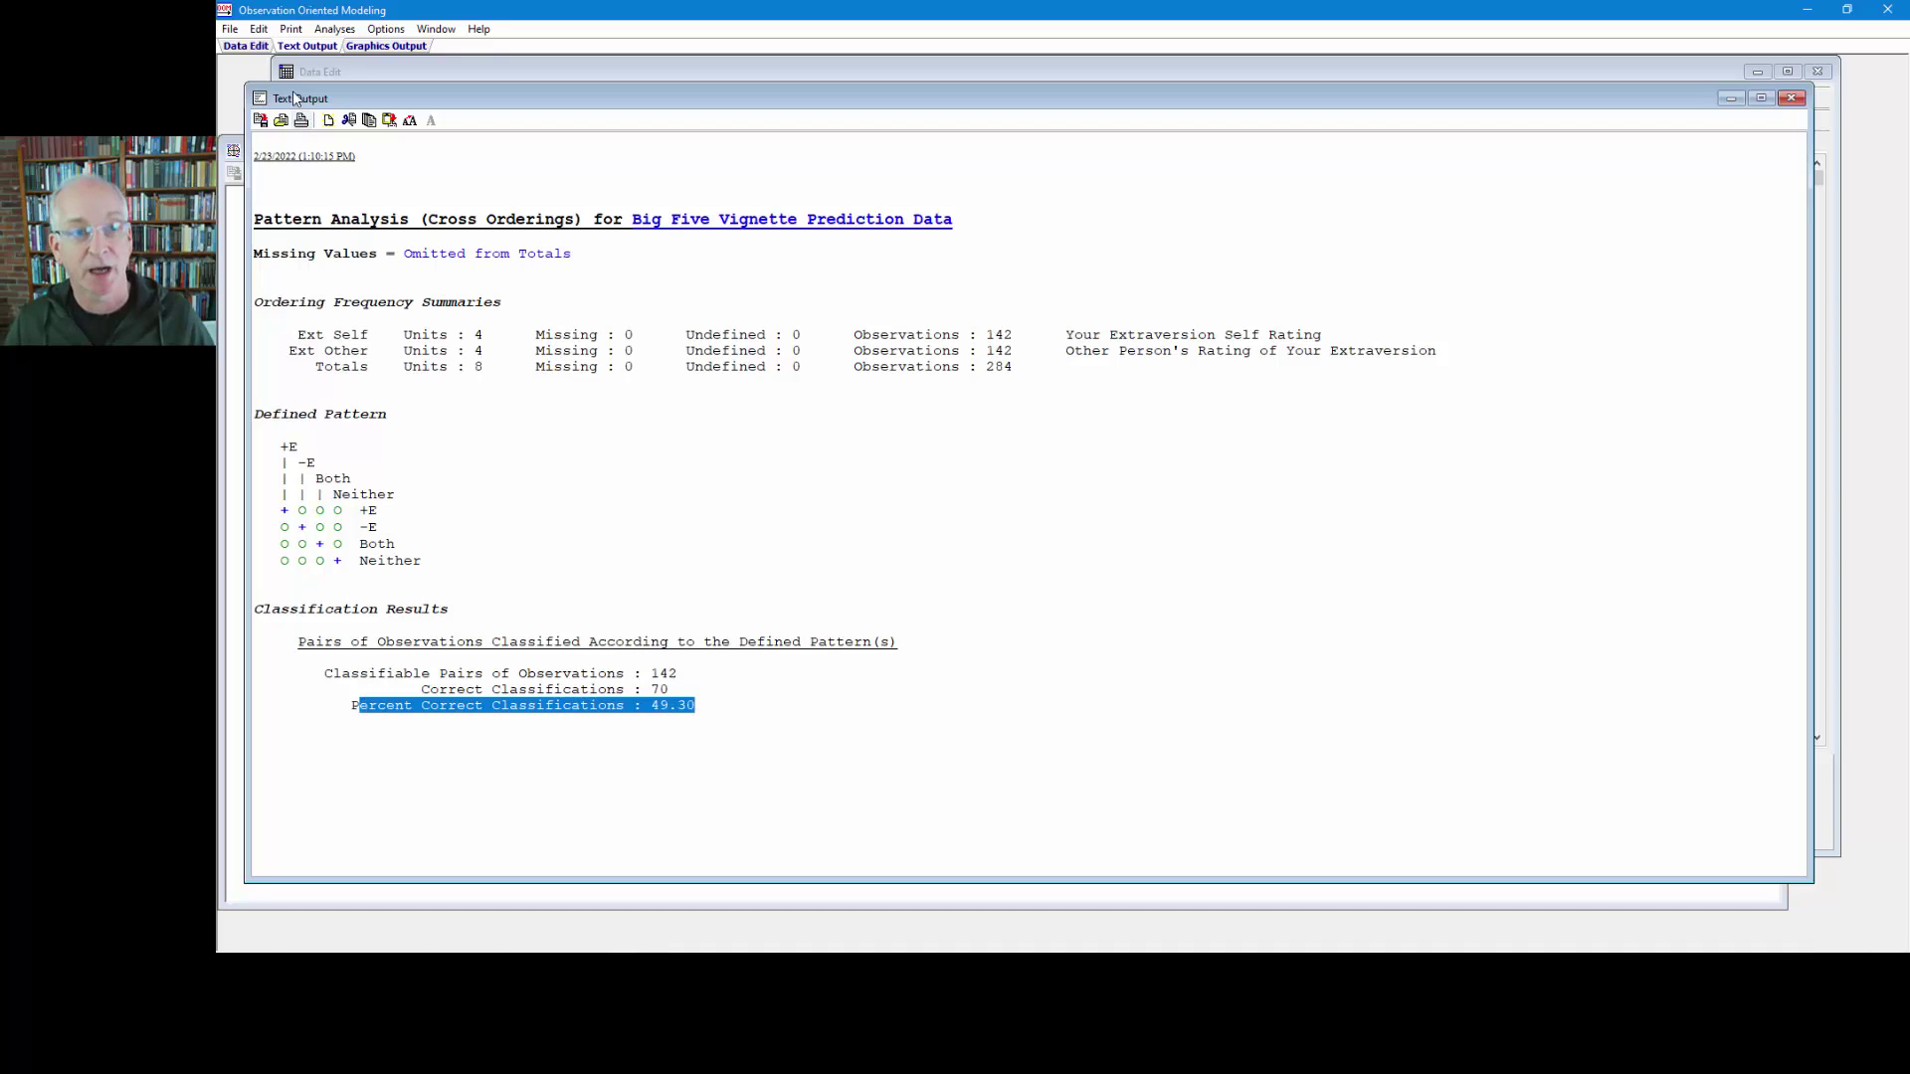
Reopen the Crossed Orderings pattern analysis setup for Ext Self and Ext Other
click(334, 29)
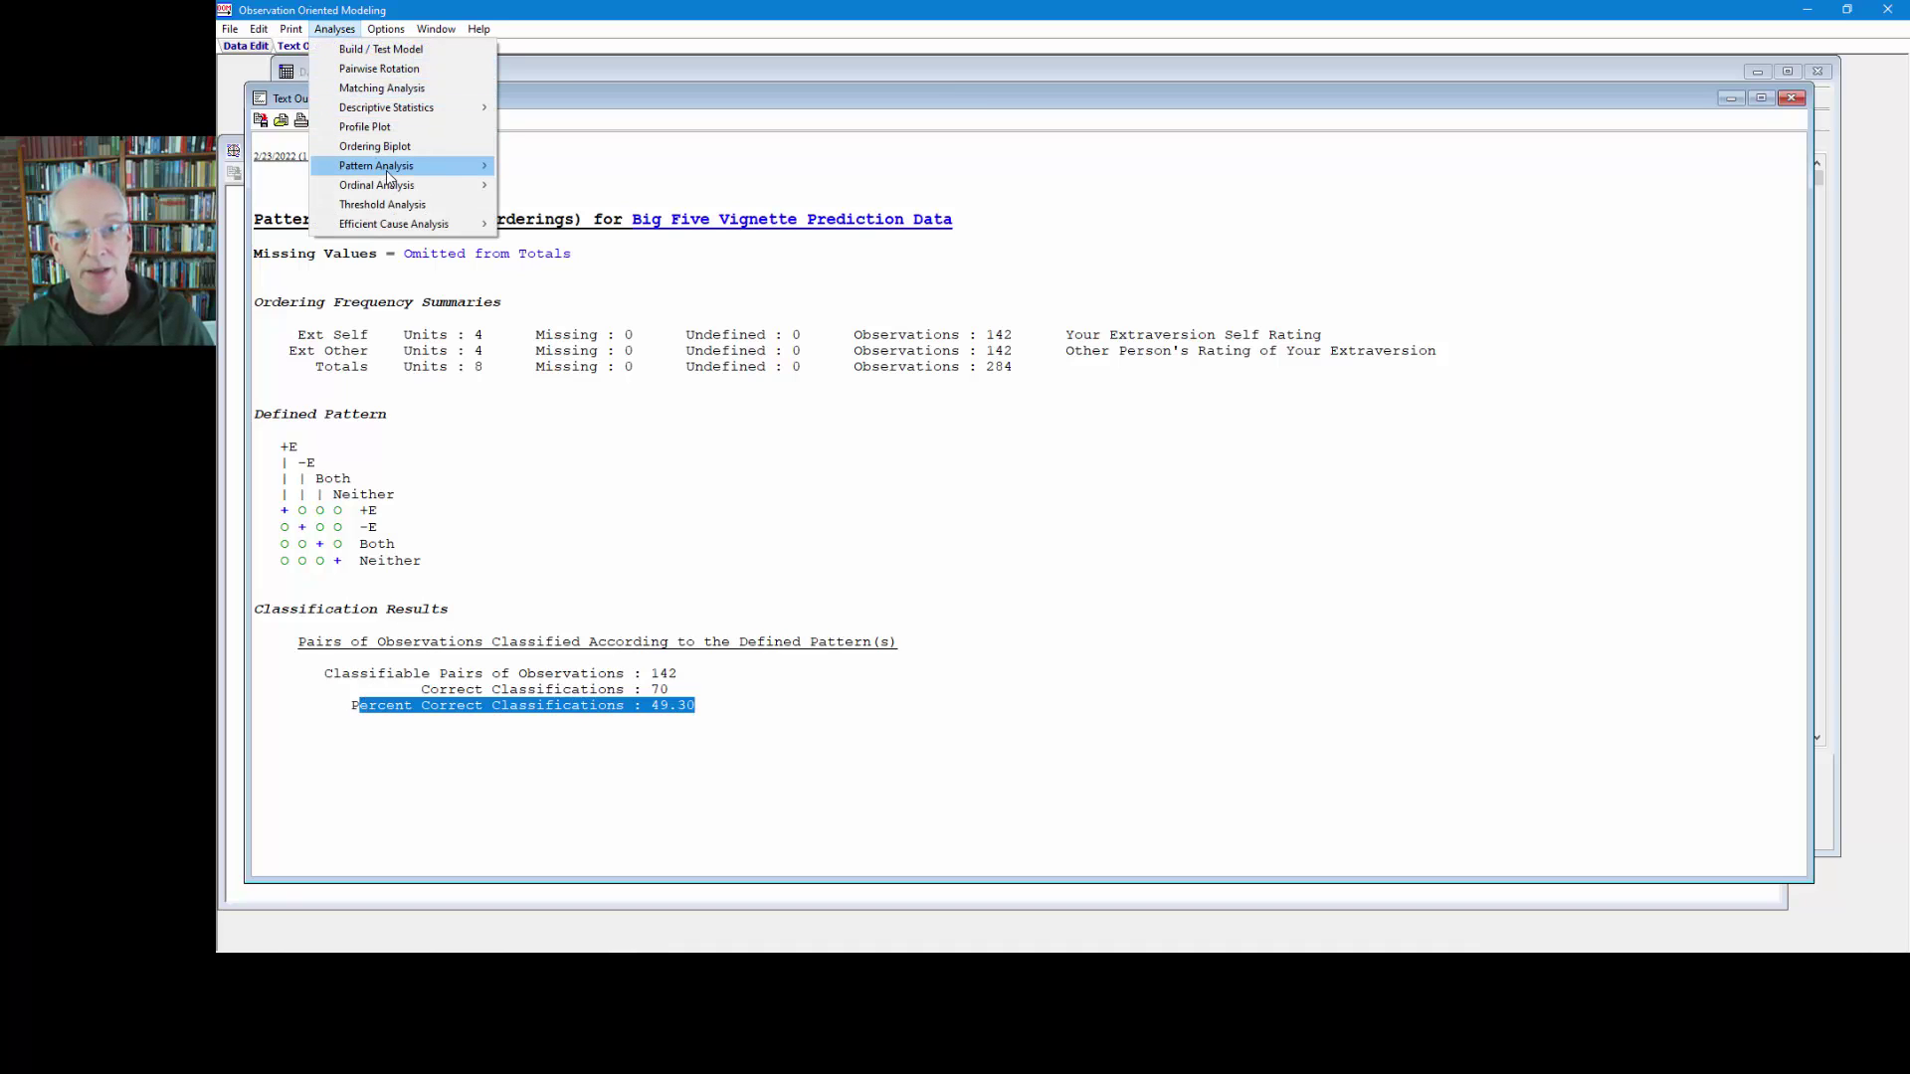
mouse_move(398, 165)
click(567, 183)
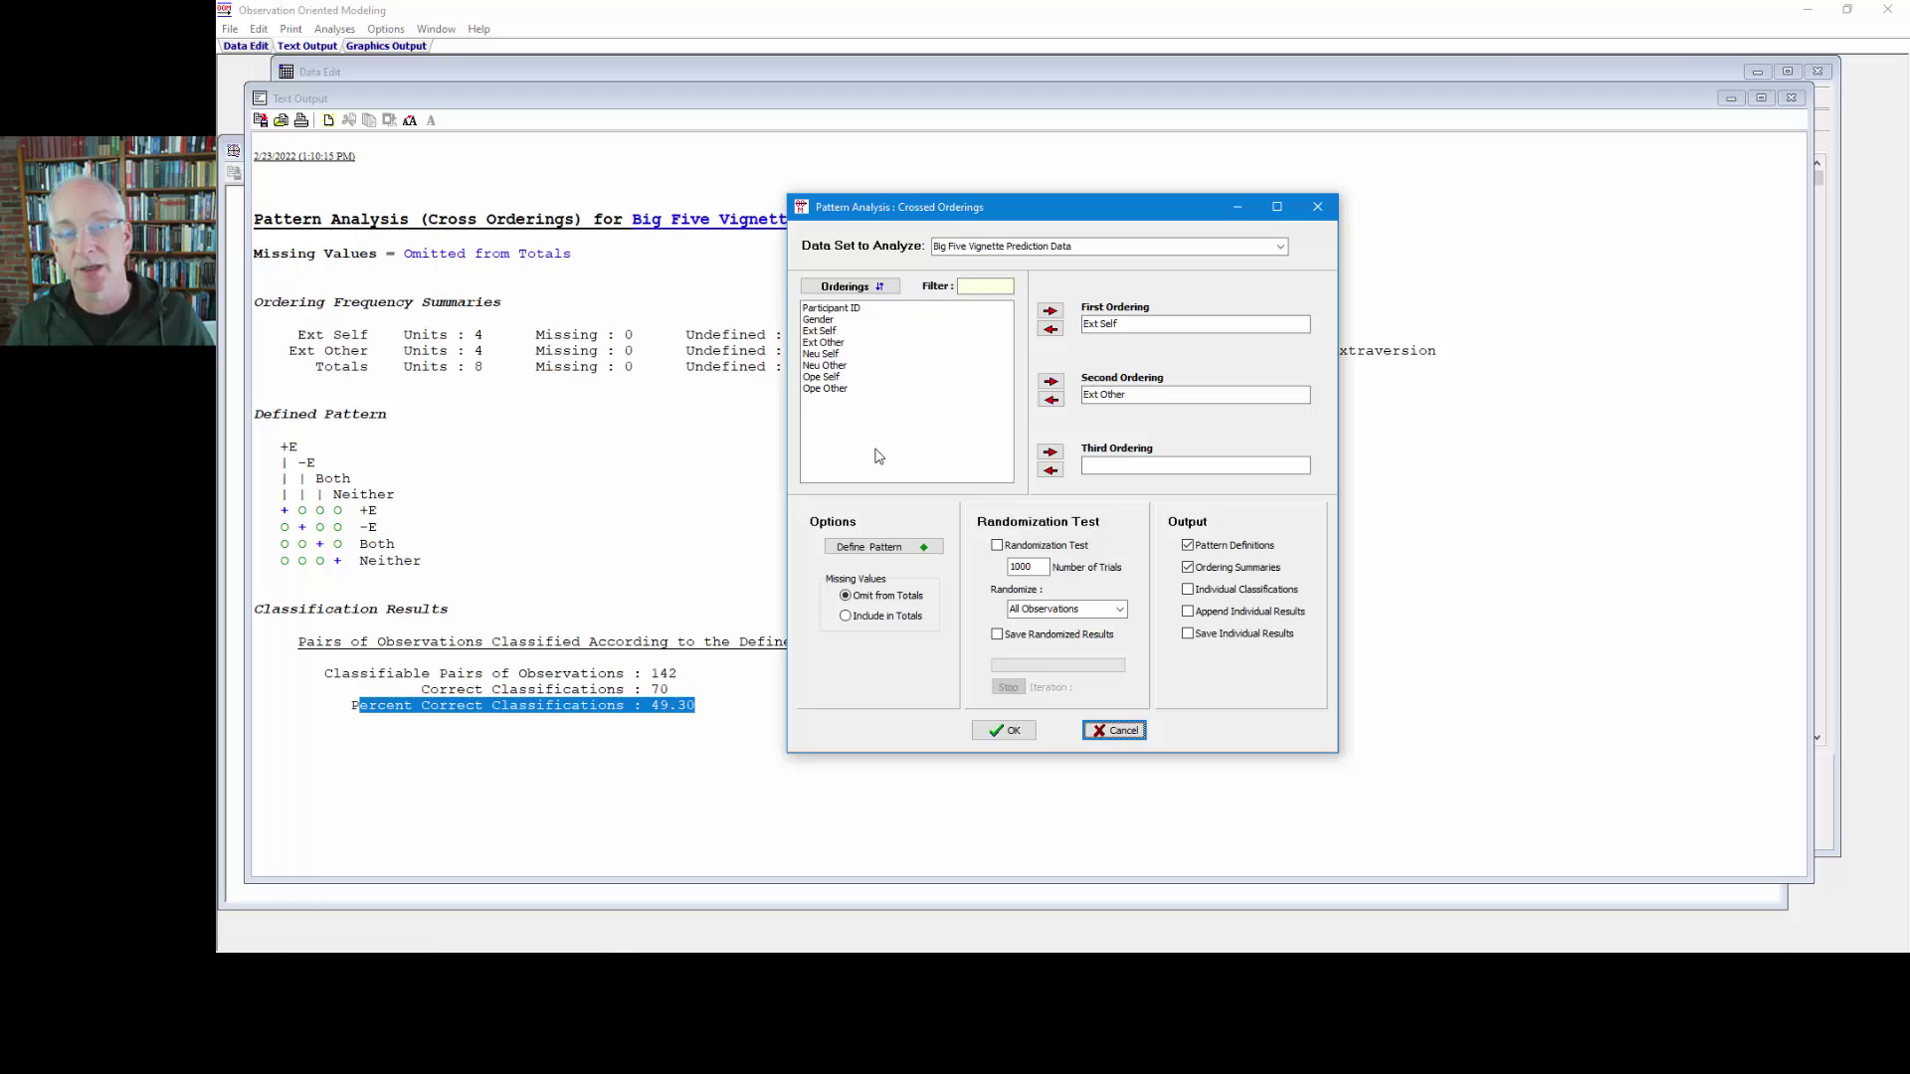